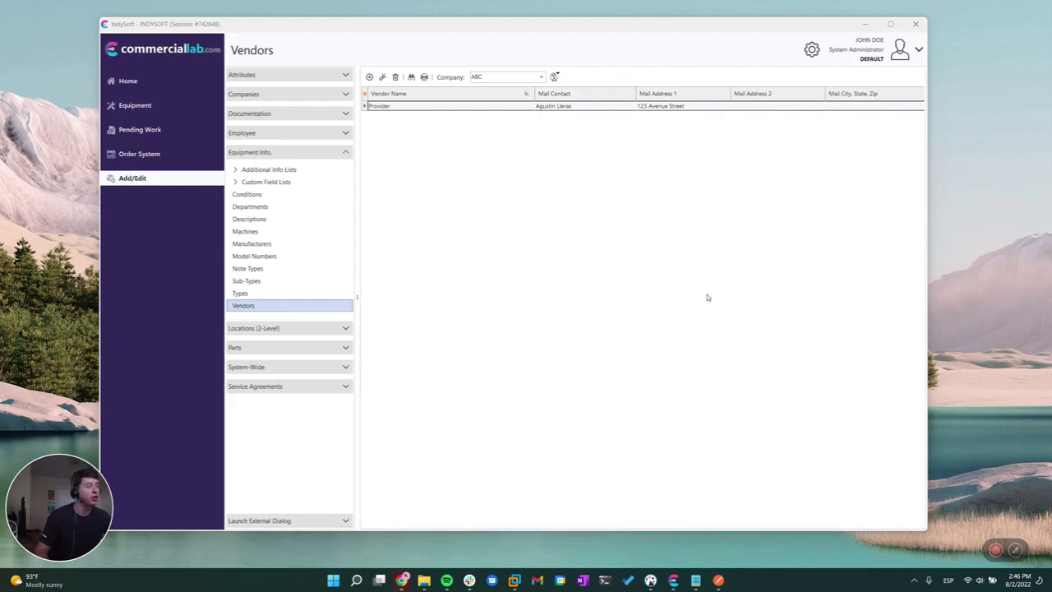
Open the Service/Repair Parts list from the Parts section of Add/Edit
left_click(279, 152)
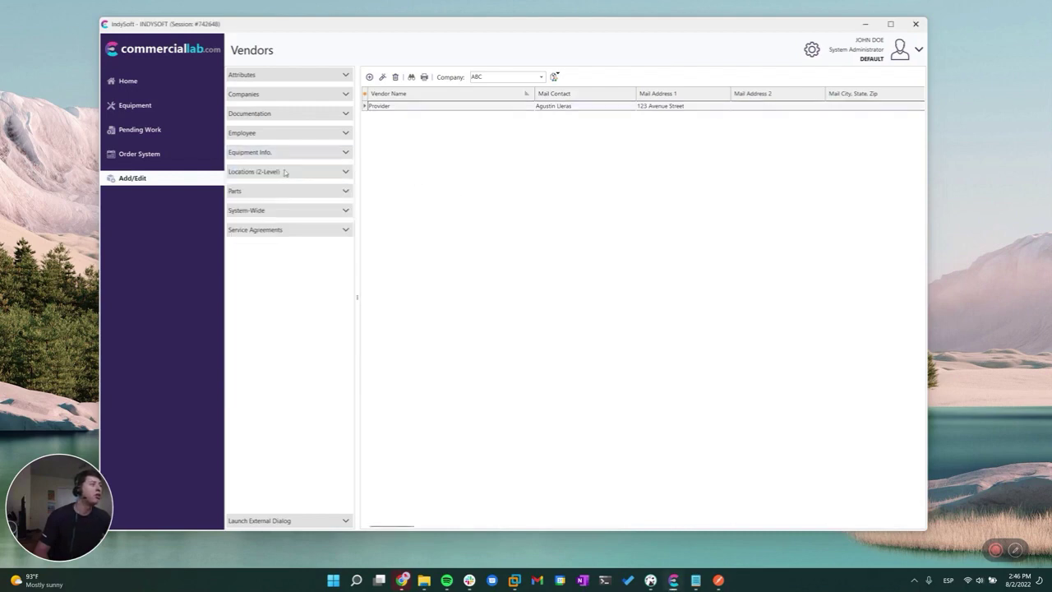
left_click(280, 152)
left_click(286, 348)
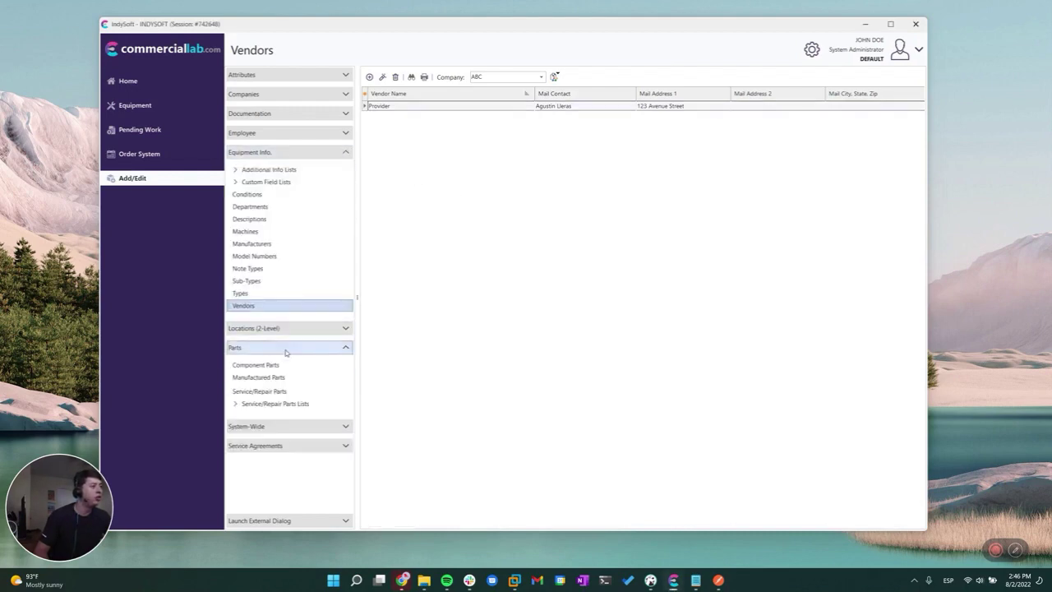
left_click(287, 152)
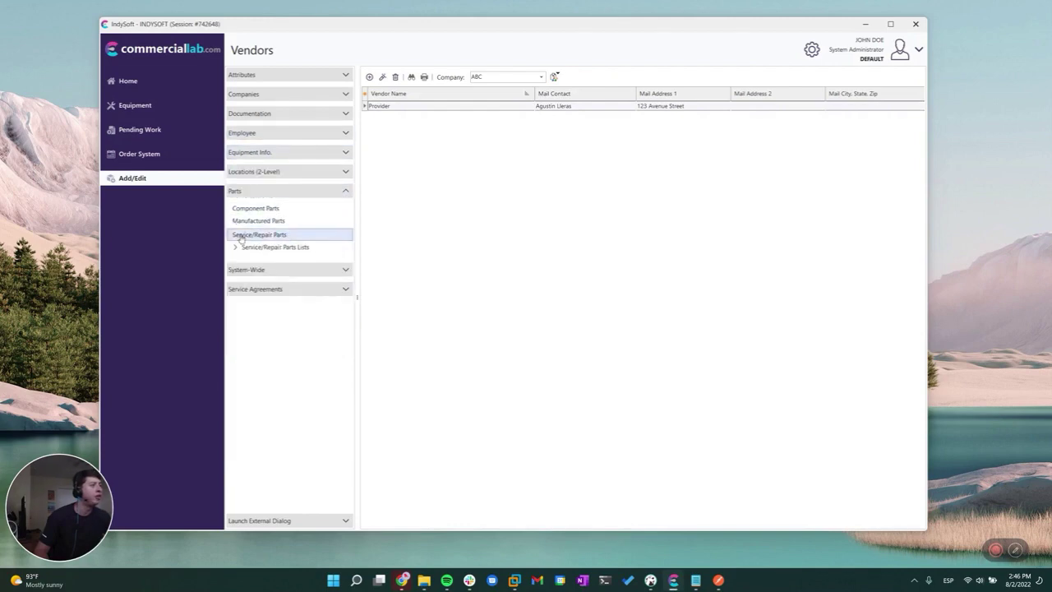
left_click(306, 240)
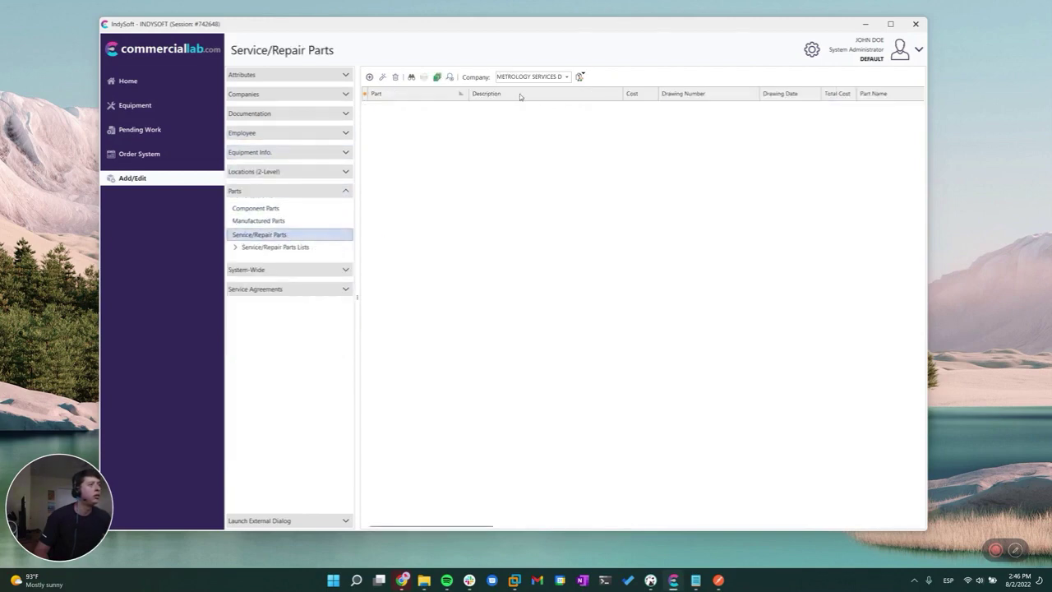
Filter the Service/Repair Parts list to company ABC
left_click(542, 76)
scroll(554, 143, "up", 2)
scroll(555, 143, "up", 10)
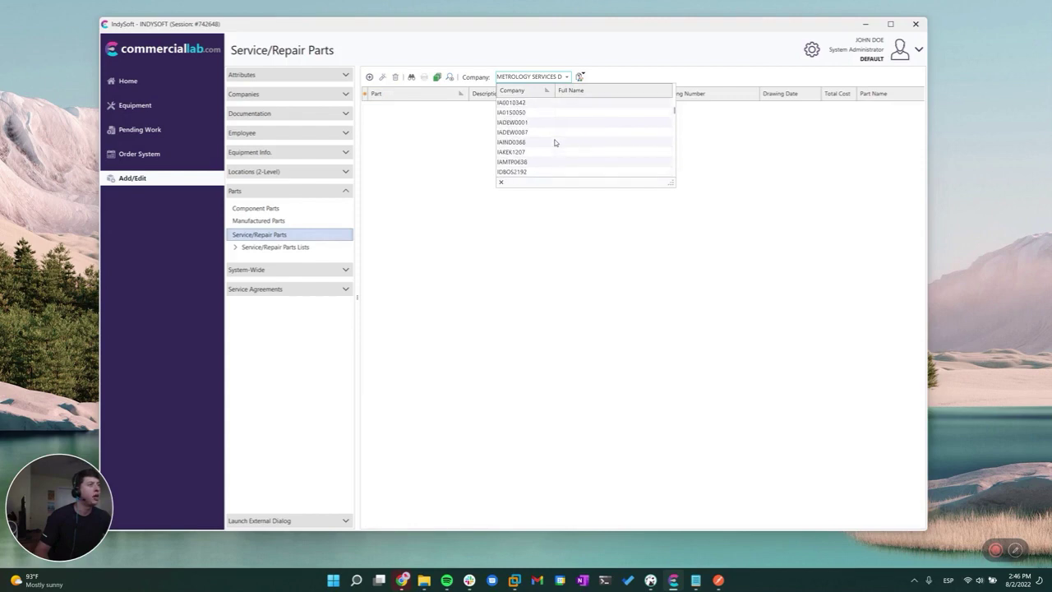
scroll(555, 143, "down", 3)
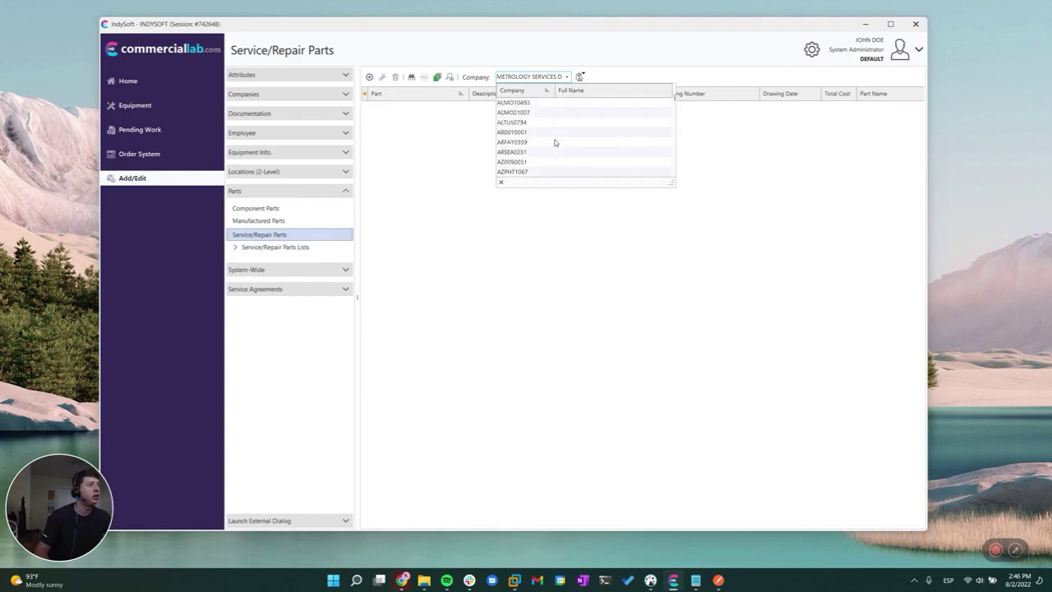
left_click(551, 153)
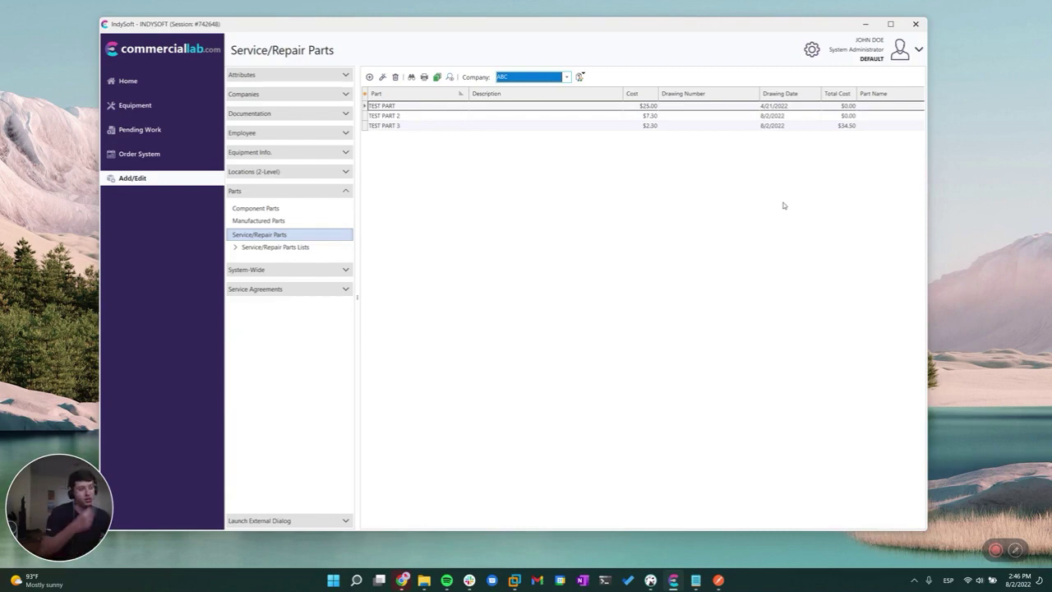
left_click(676, 143)
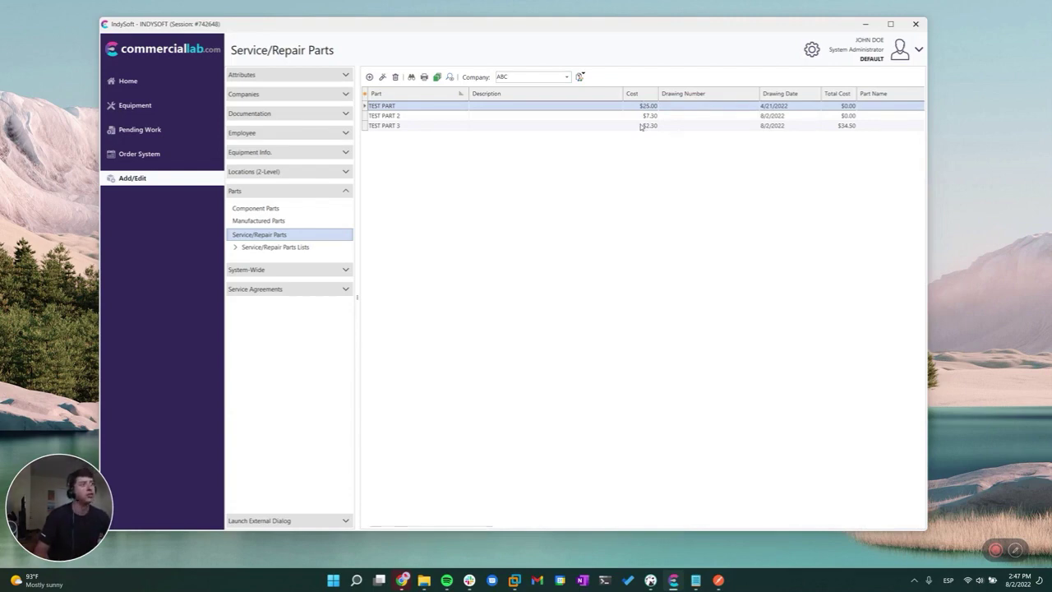
Open TEST PART's record to check its current and maximum quantities, and close it without changes
double_click(555, 109)
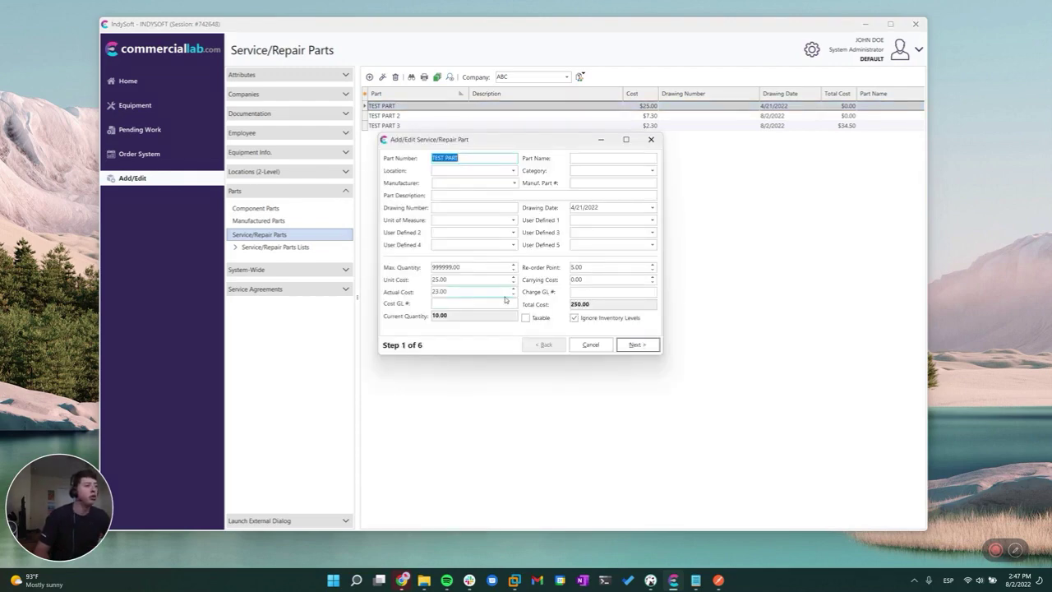
left_click(397, 317)
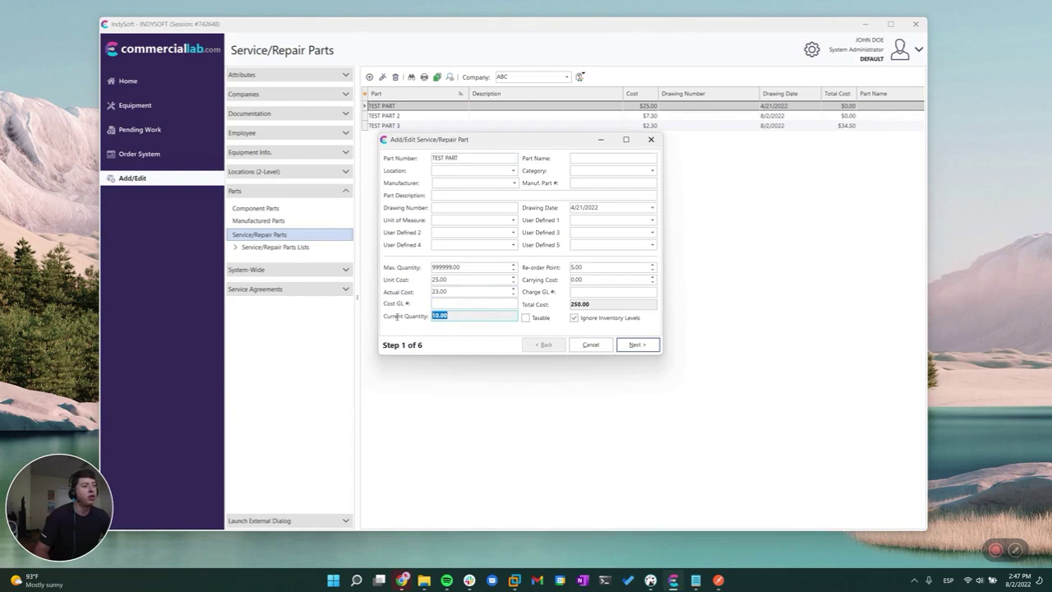
left_click(484, 317)
left_click(485, 271)
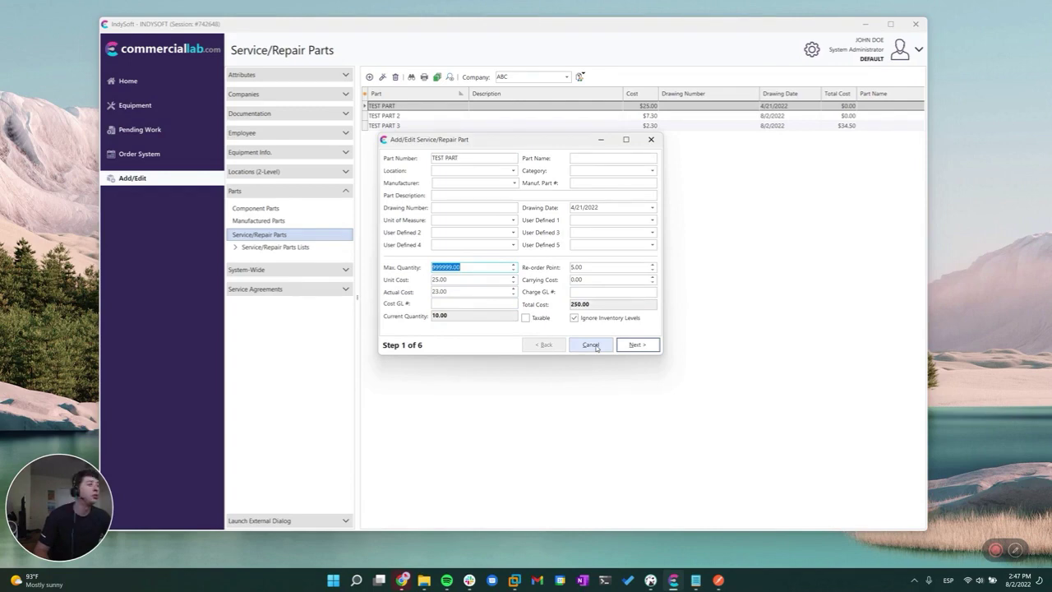
left_click(591, 344)
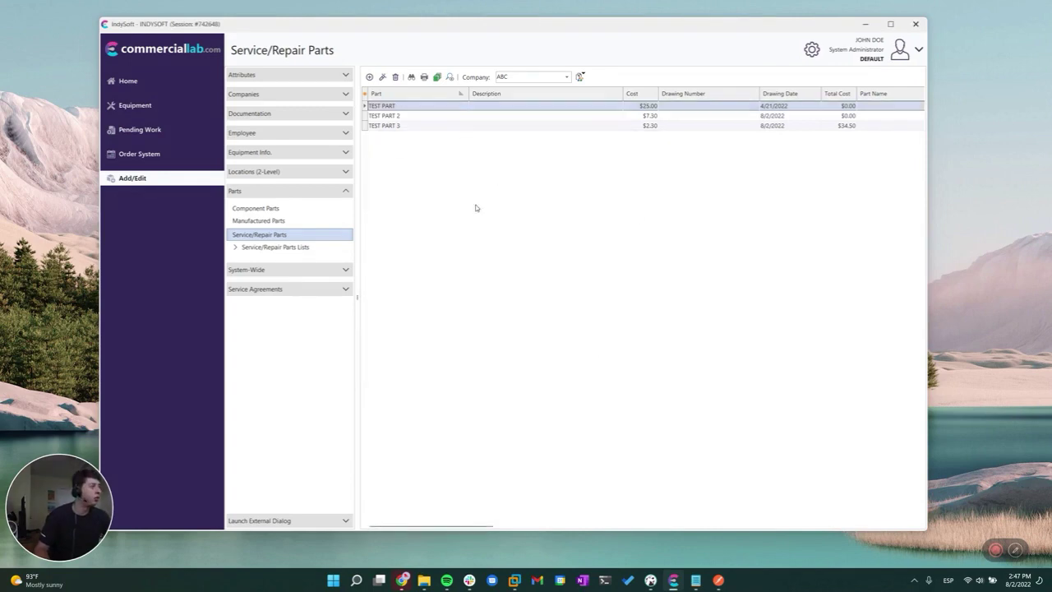
Go to the vendor purchase orders in Pending Work and review the line items of ABC's order
left_click(301, 191)
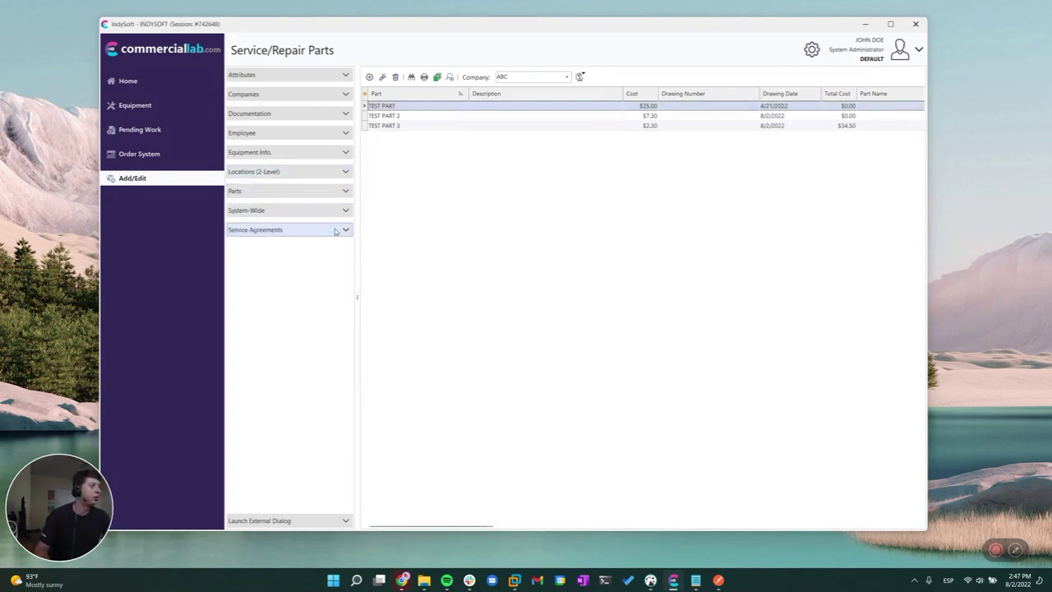
left_click(179, 134)
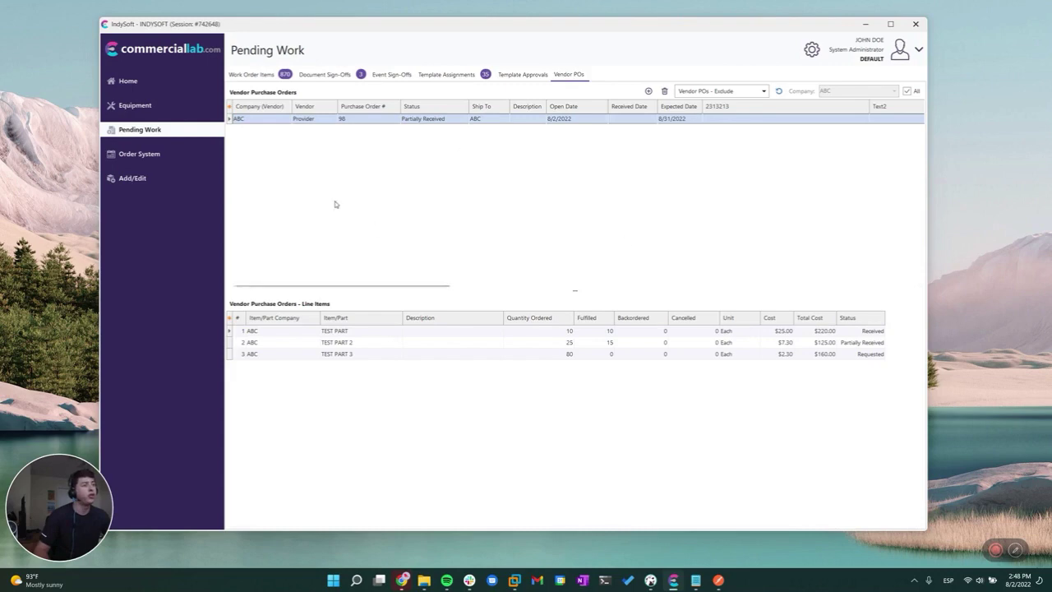
left_click_drag(430, 284, 387, 298)
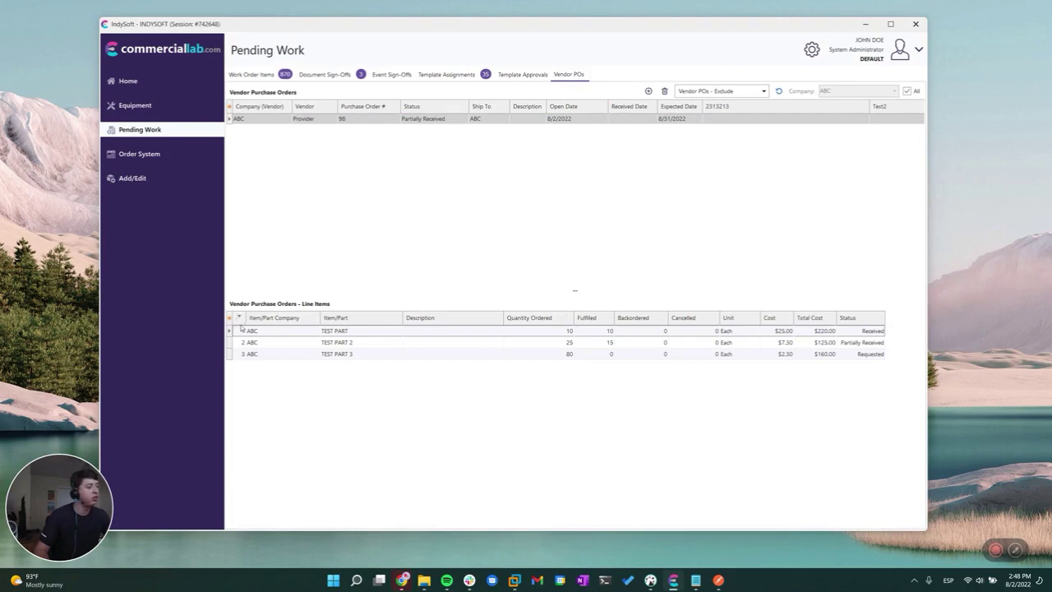
mouse_move(837, 317)
left_mouse_down()
mouse_move(895, 317)
mouse_move(838, 318)
left_mouse_up()
scroll(777, 522, "right", 1)
scroll(778, 522, "left", 1)
left_click(695, 164)
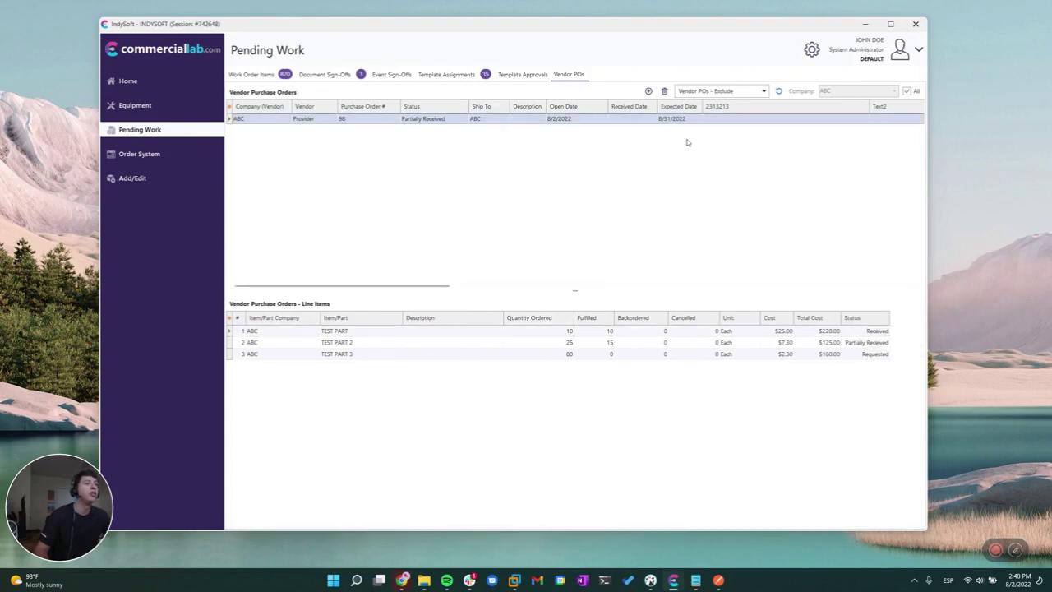
Create a draft vendor purchase order for CAM CO with Test Vendor as the vendor
left_click(647, 90)
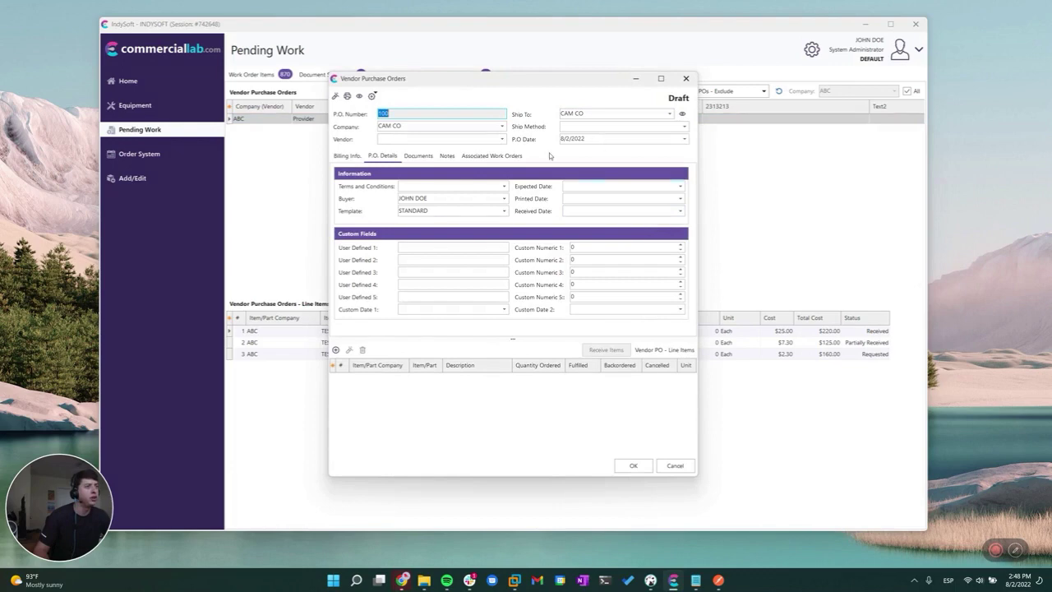
left_click(480, 139)
left_click(468, 159)
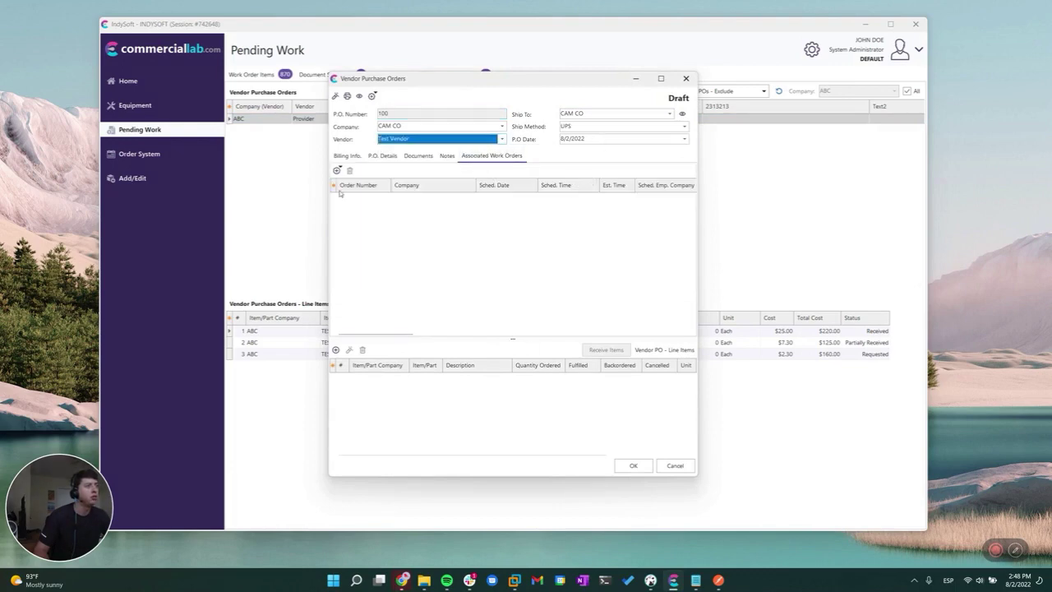
left_click(633, 465)
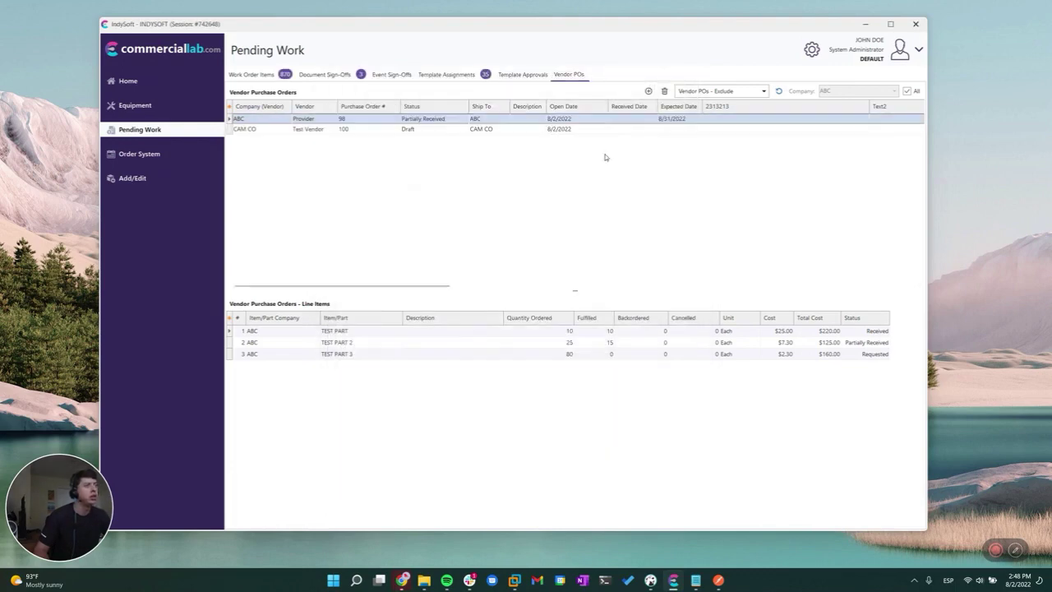
Compare the status and line items of the CAM CO and ABC purchase orders
left_click(416, 130)
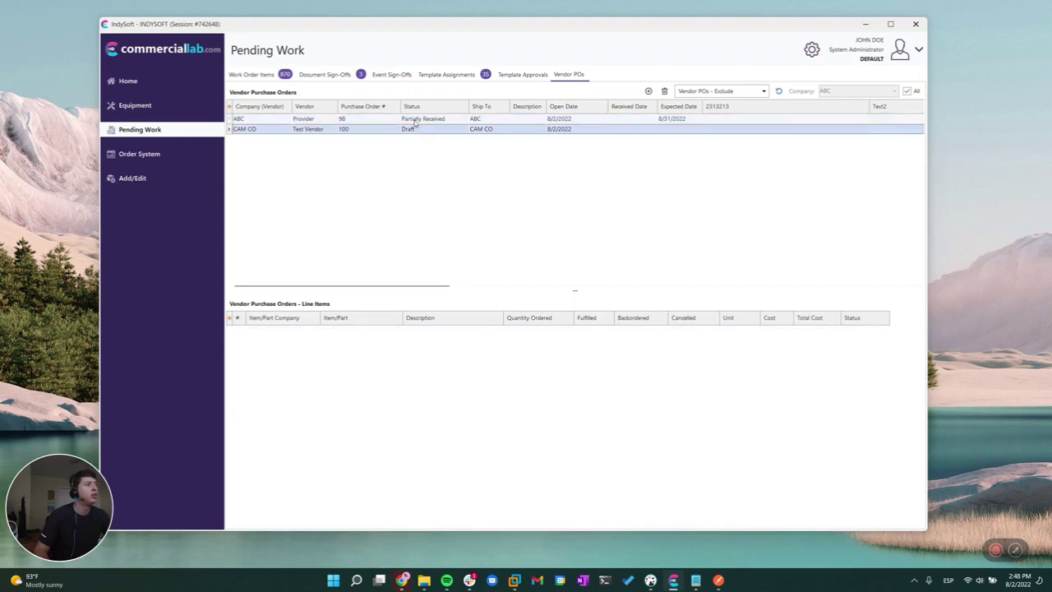
left_click(414, 120)
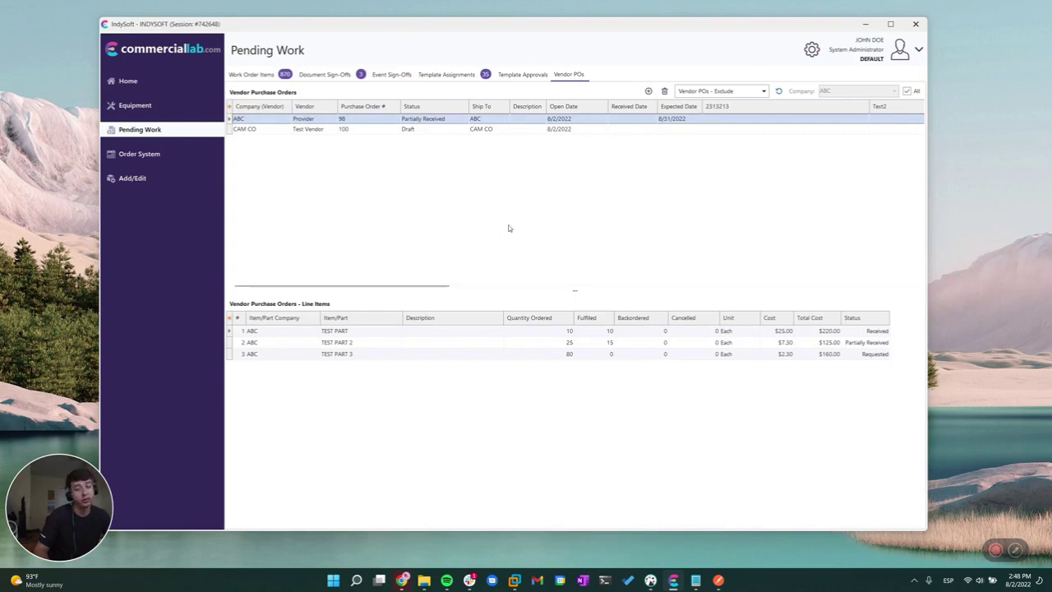
left_click(377, 131)
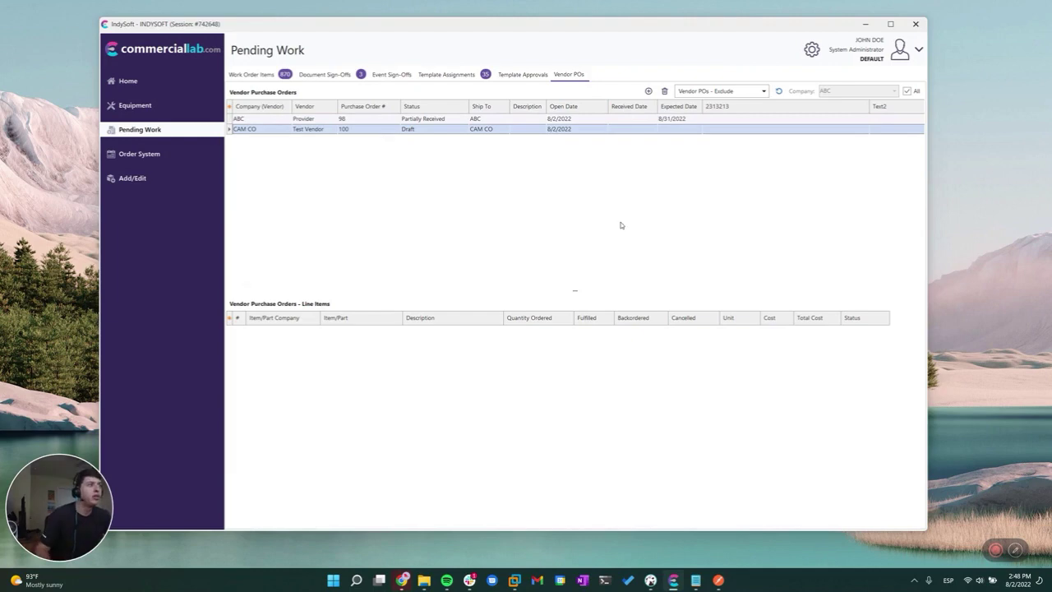
Return to the Service/Repair Parts and check TEST PART 3's current quantity and actual cost, closing it without changes
left_click(153, 177)
double_click(426, 126)
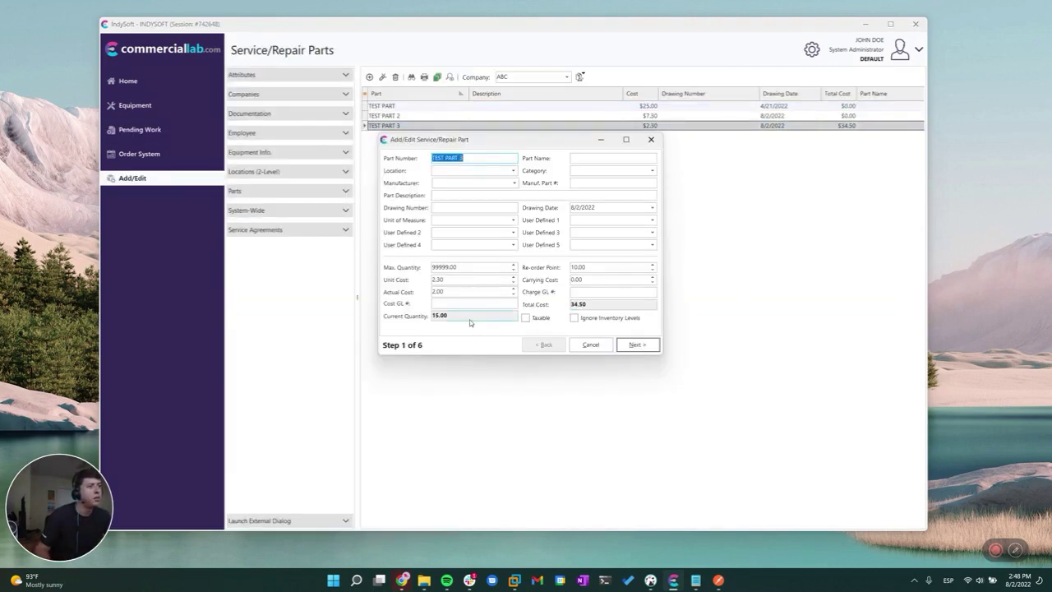
left_click_drag(467, 317, 326, 322)
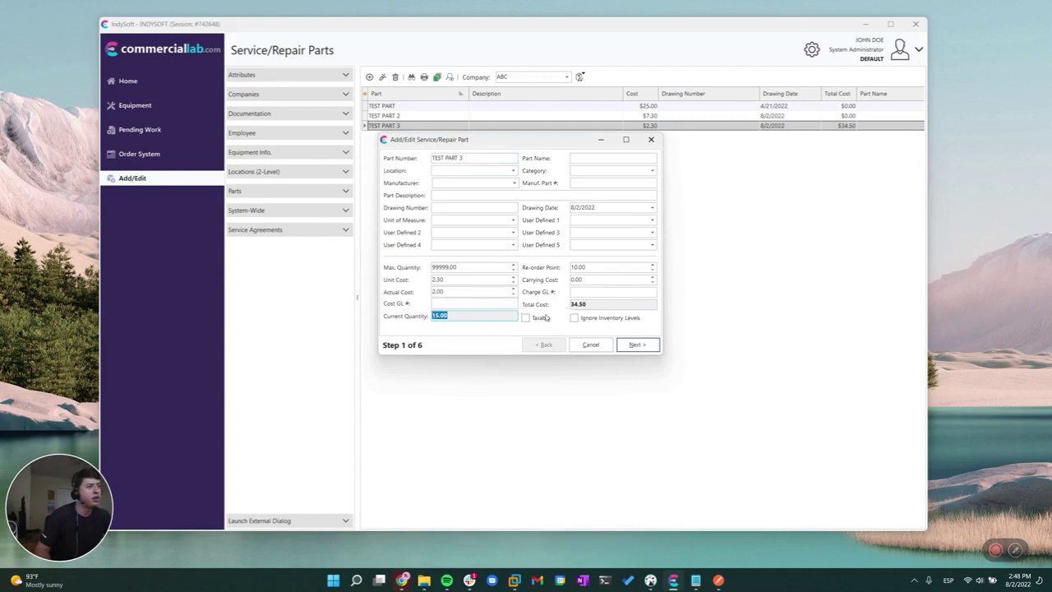
double_click(453, 296)
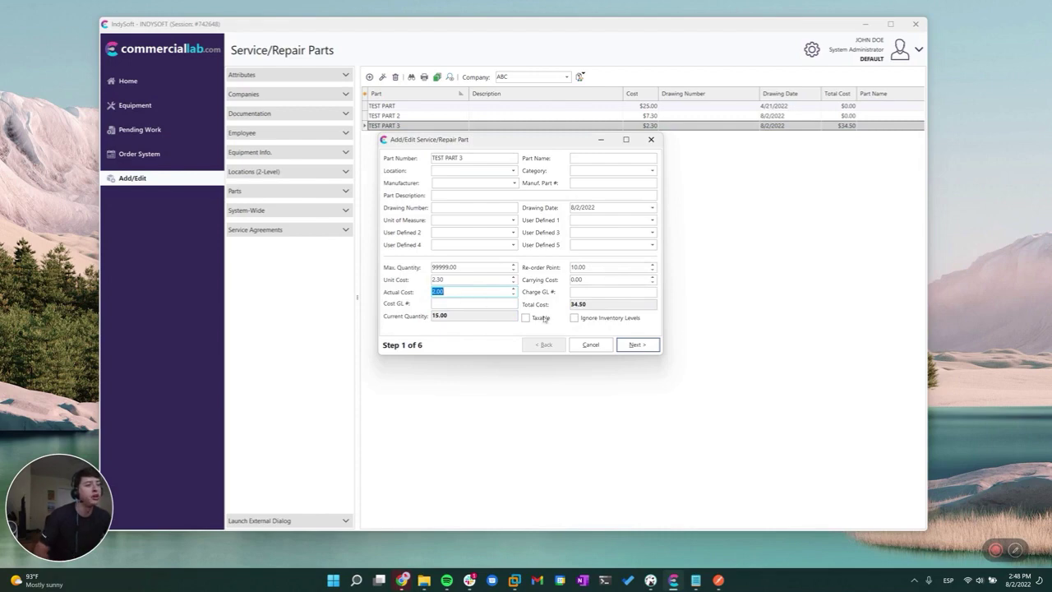
left_click(590, 344)
Open TEST PART 2's record and go through its pages to the Inventory Change Events
double_click(673, 115)
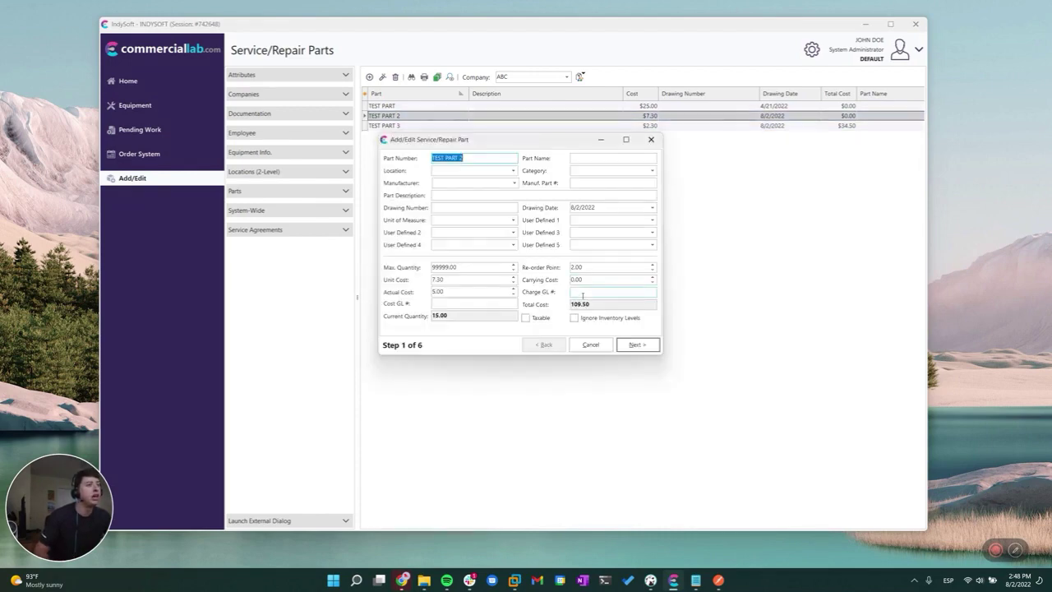
left_click(638, 344)
left_click(638, 344)
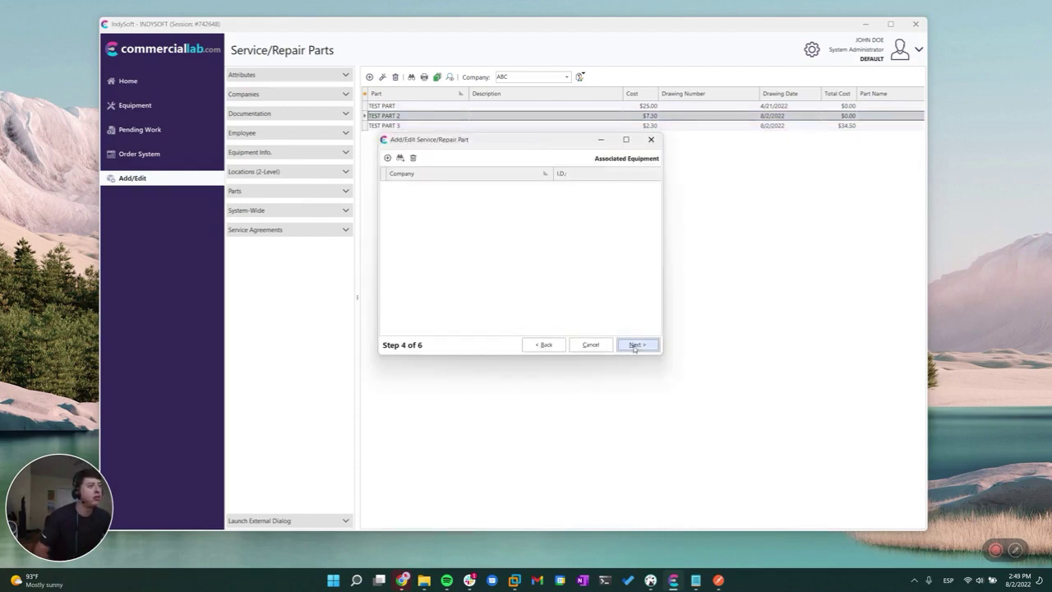
left_click(638, 345)
left_click(638, 344)
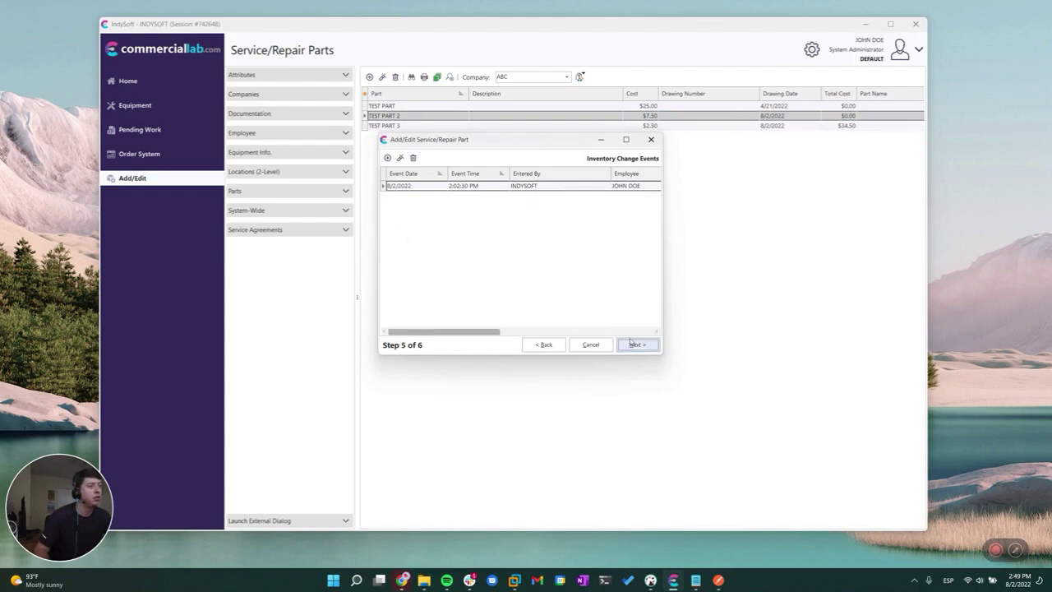
left_click(638, 345)
left_click(544, 345)
left_click(544, 344)
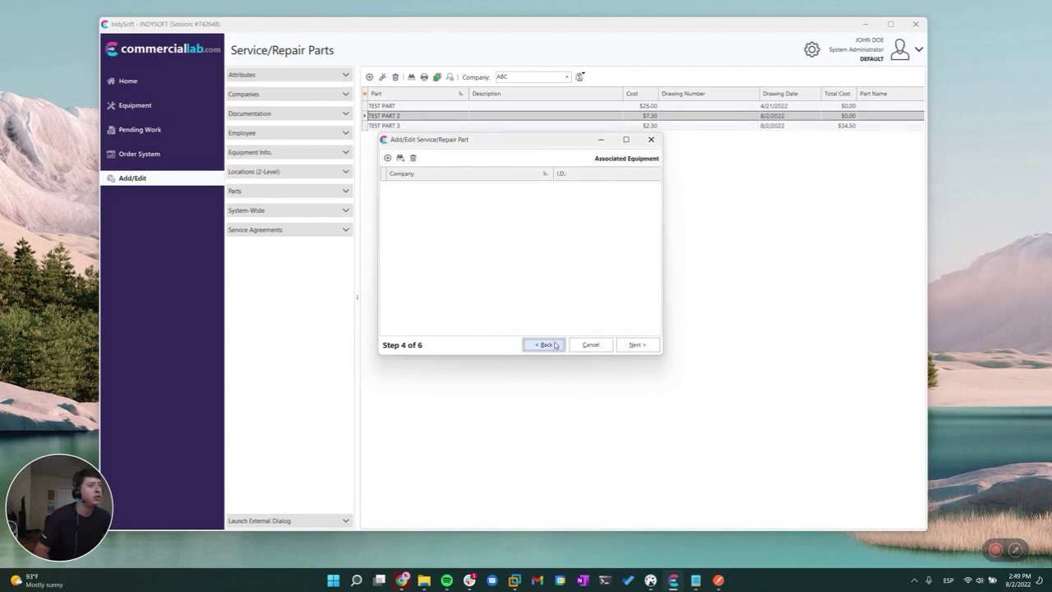
left_click(638, 344)
Add a manual inventory change that subtracts 15 from TEST PART 2's stock, and finish editing the part
left_click(387, 158)
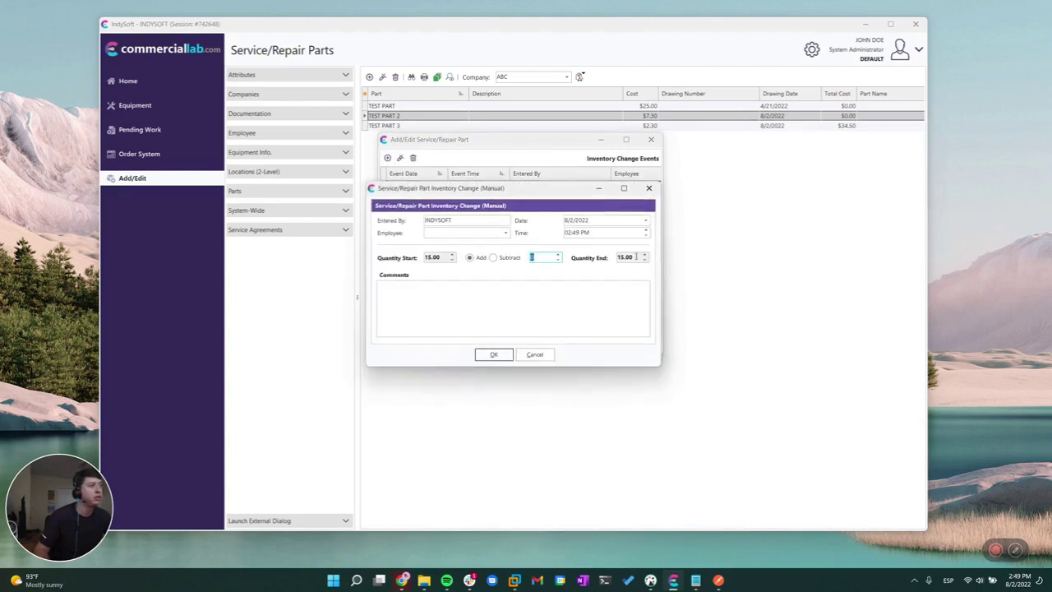
left_click(509, 257)
double_click(544, 257)
type("10")
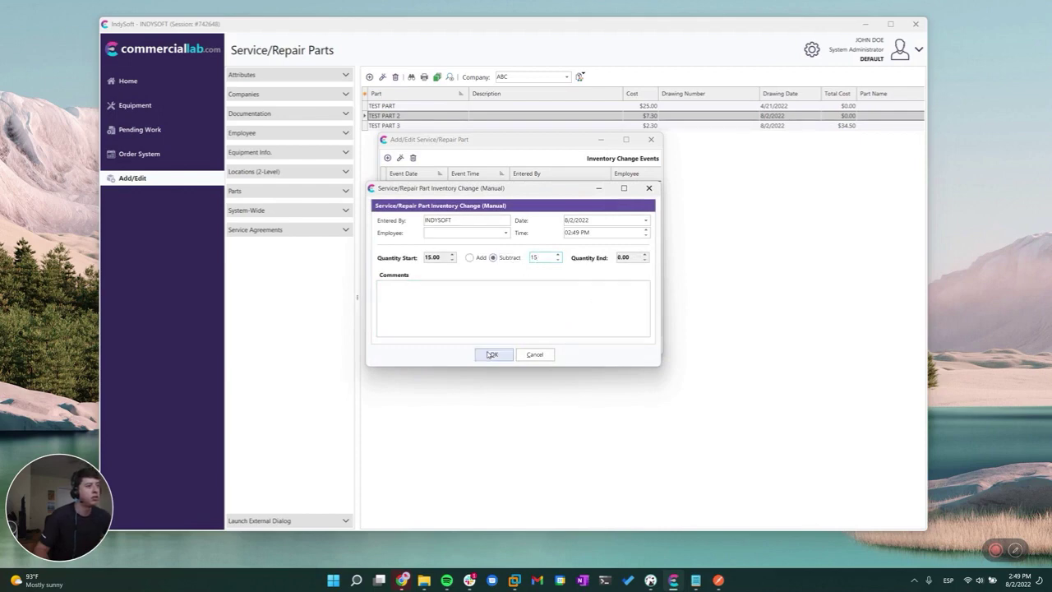
left_click(494, 354)
left_click(524, 304)
left_click(636, 344)
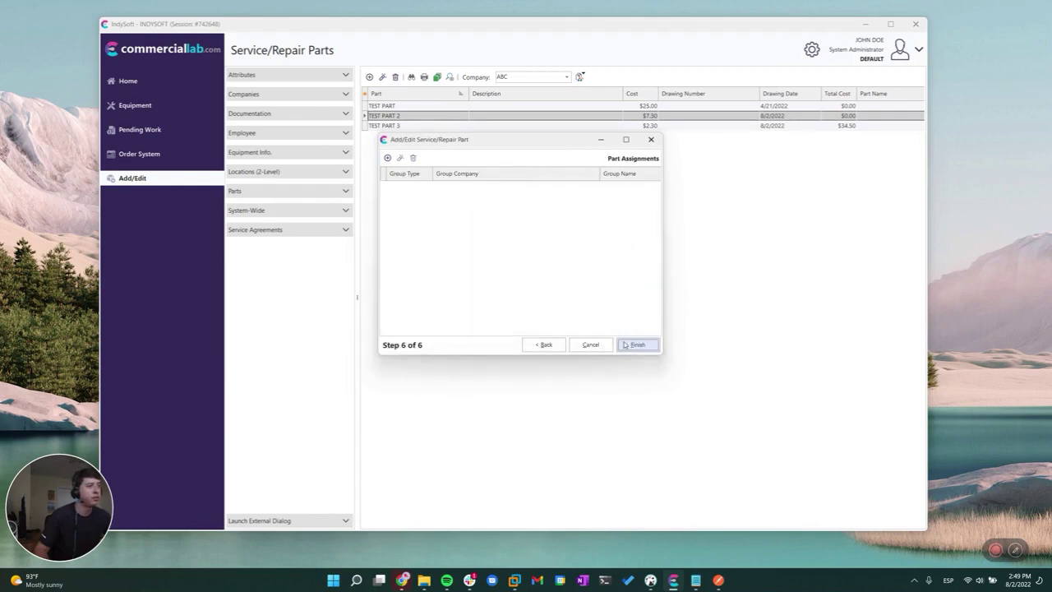
left_click(626, 344)
Check the current quantities in the TEST PART 2 and TEST PART 3 records, closing both without changes
double_click(645, 116)
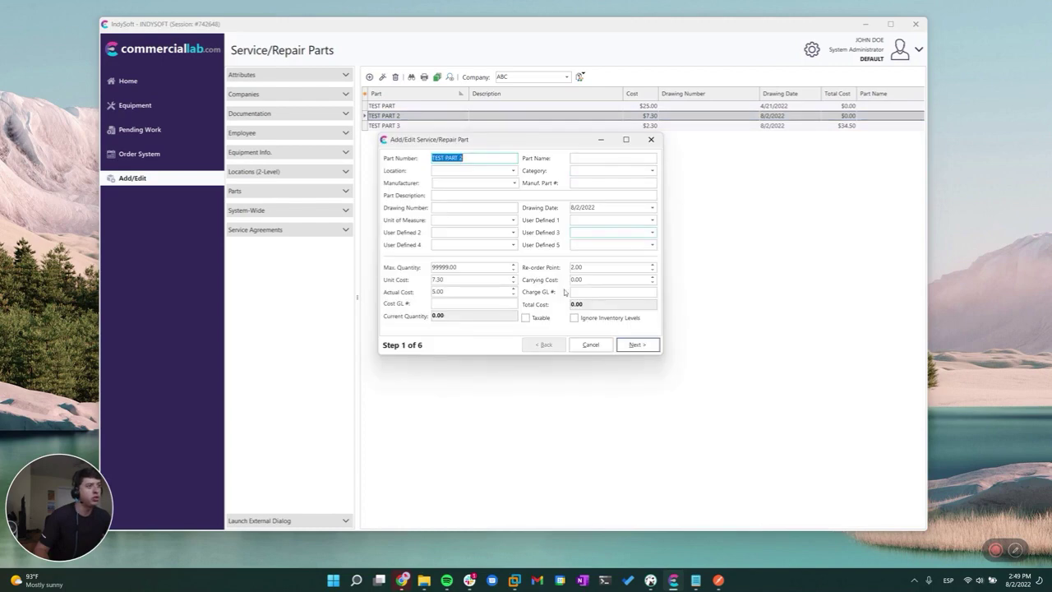
left_click(589, 344)
double_click(667, 125)
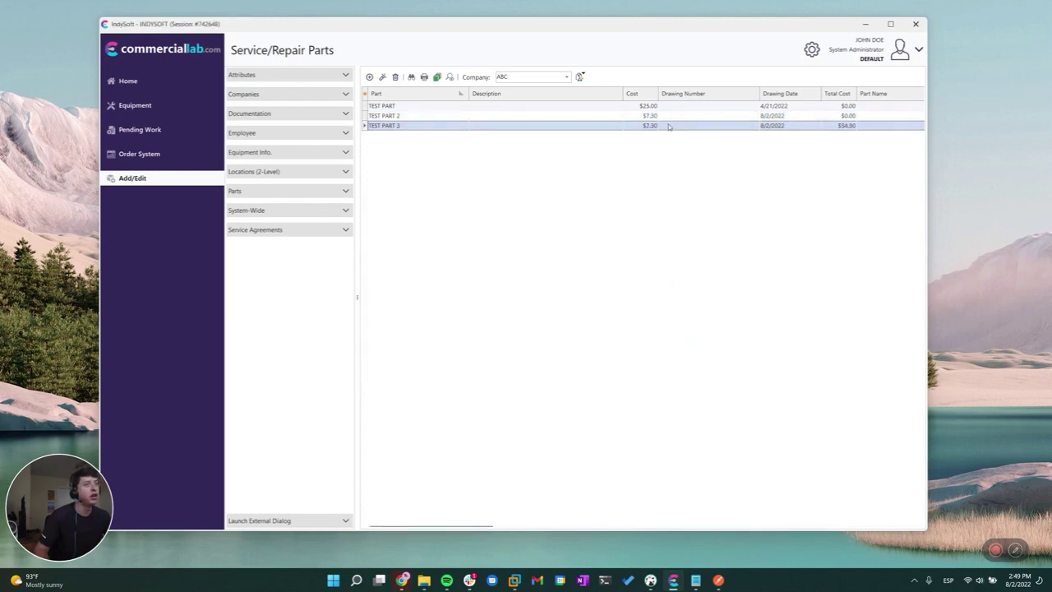
left_click(590, 345)
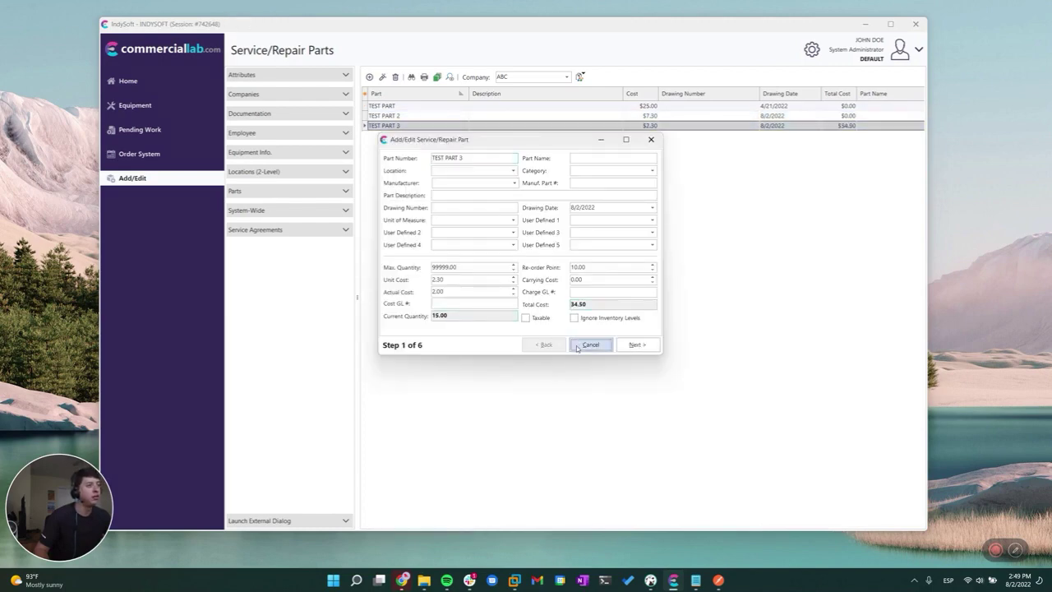
Open TEST PART's record to check its current quantity and costs, closing it without changes
left_click(699, 109)
double_click(699, 109)
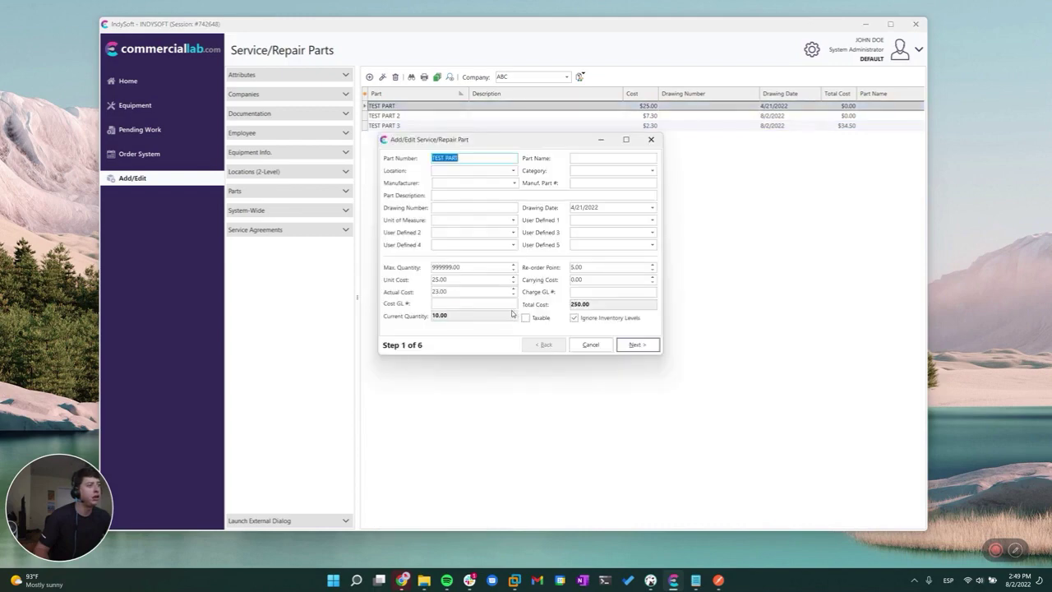
left_click(588, 344)
Go to the vendor purchase orders in Pending Work and select company ABC's existing order from Provider
left_click(178, 132)
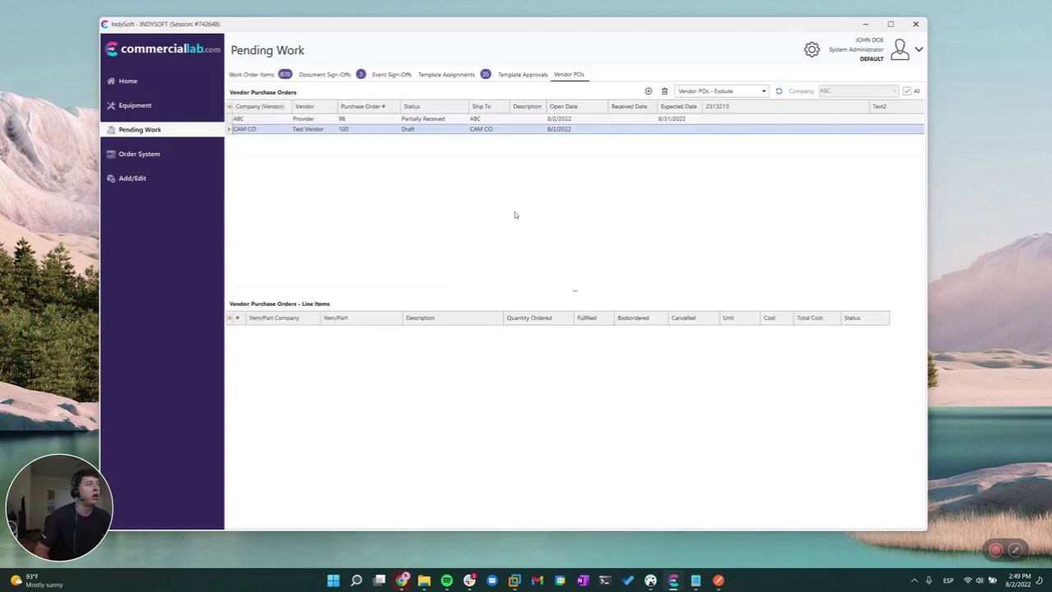
left_click(231, 110)
left_click(383, 160)
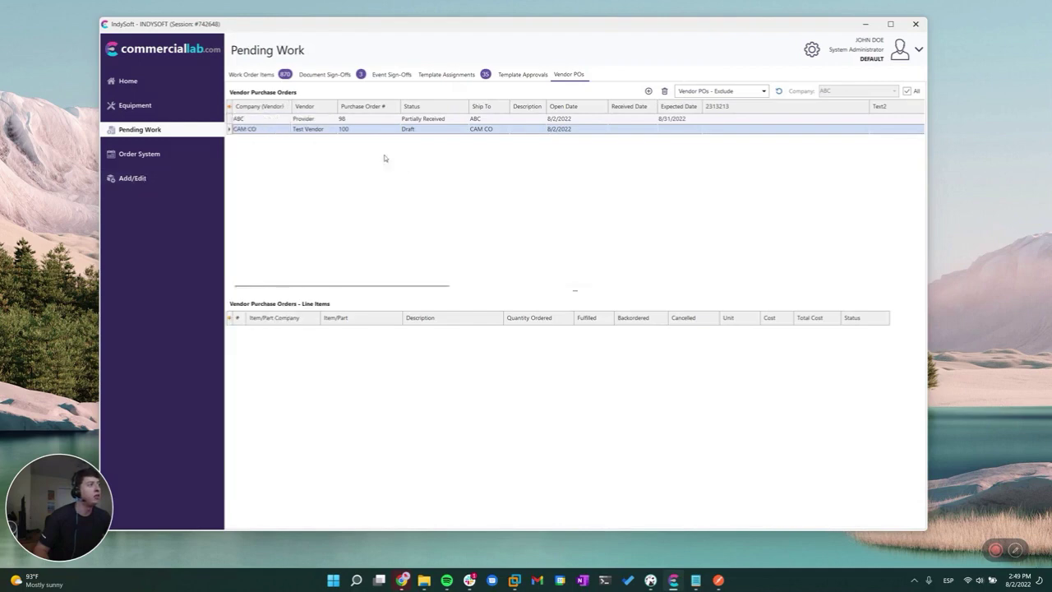
left_click(255, 120)
List company ABC's vendors under Equipment Info and review the Provider vendor's record, closing it without changes
left_click(192, 184)
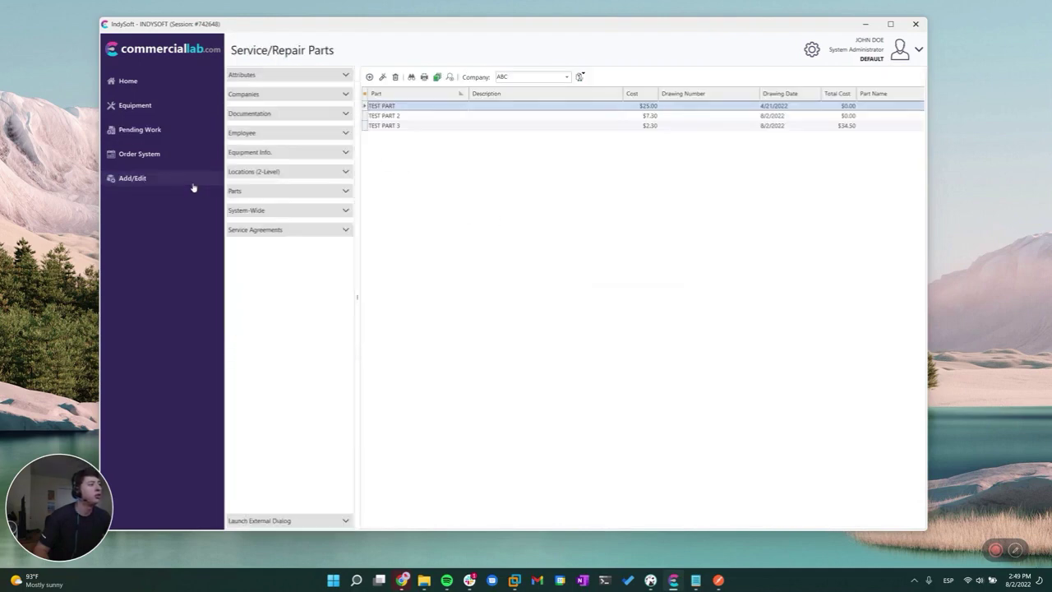
left_click(268, 148)
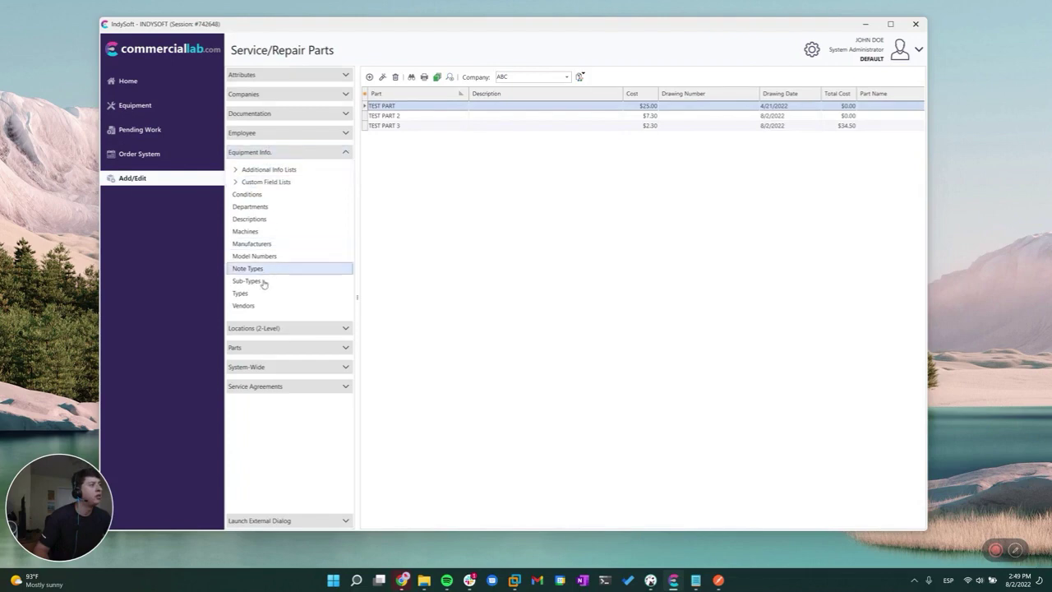
left_click(258, 305)
left_click(541, 76)
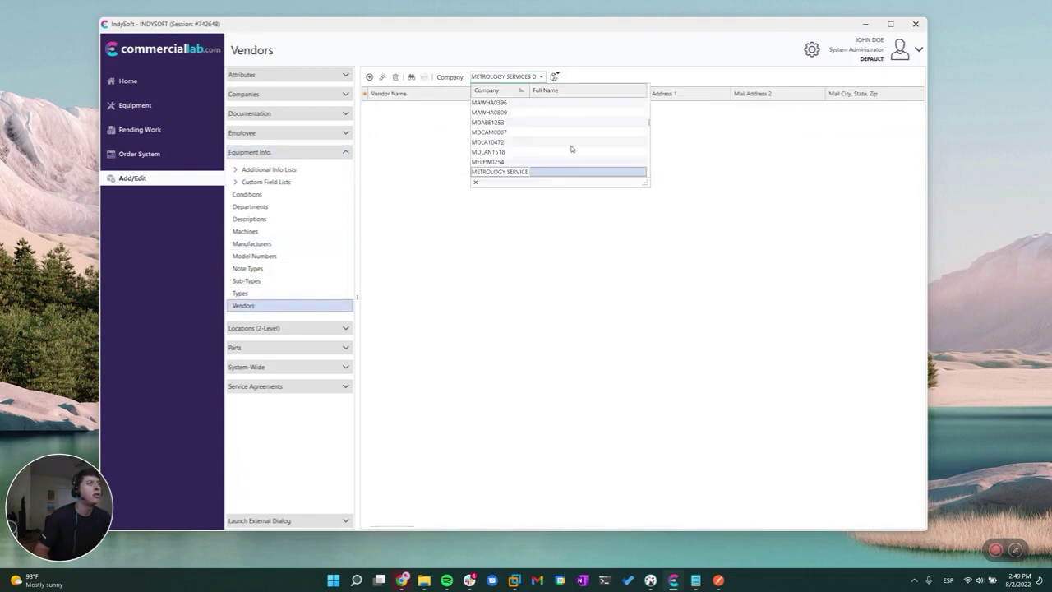
scroll(571, 148, "up", 5)
scroll(574, 160, "up", 10)
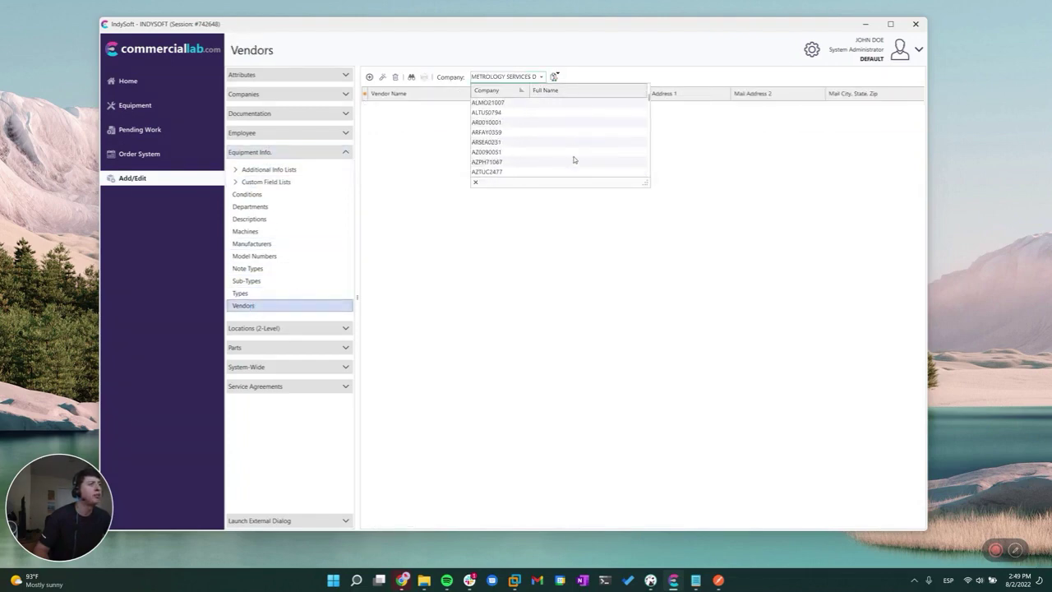
left_click(493, 141)
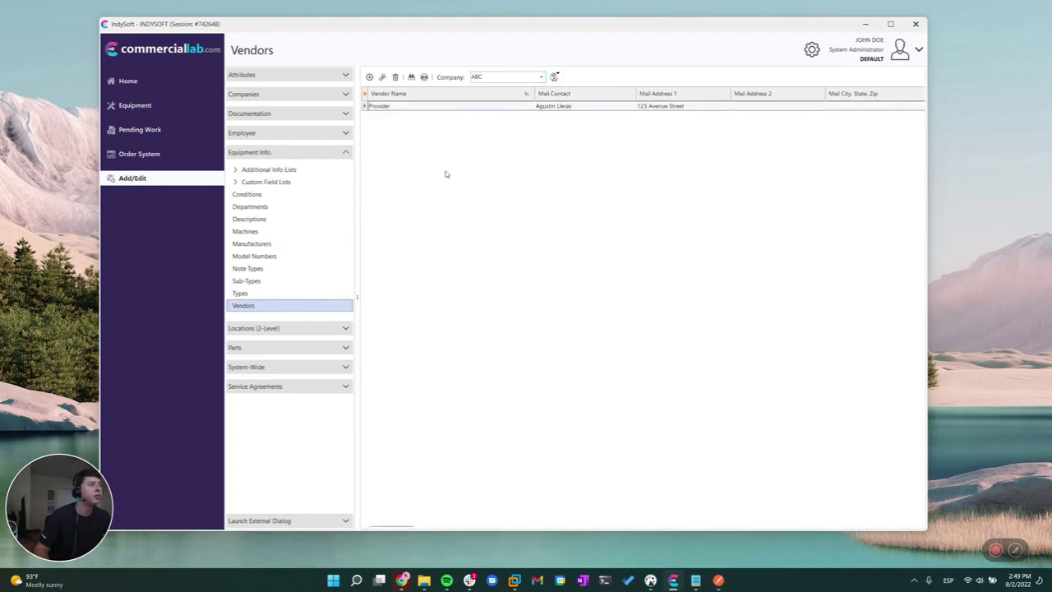
double_click(474, 106)
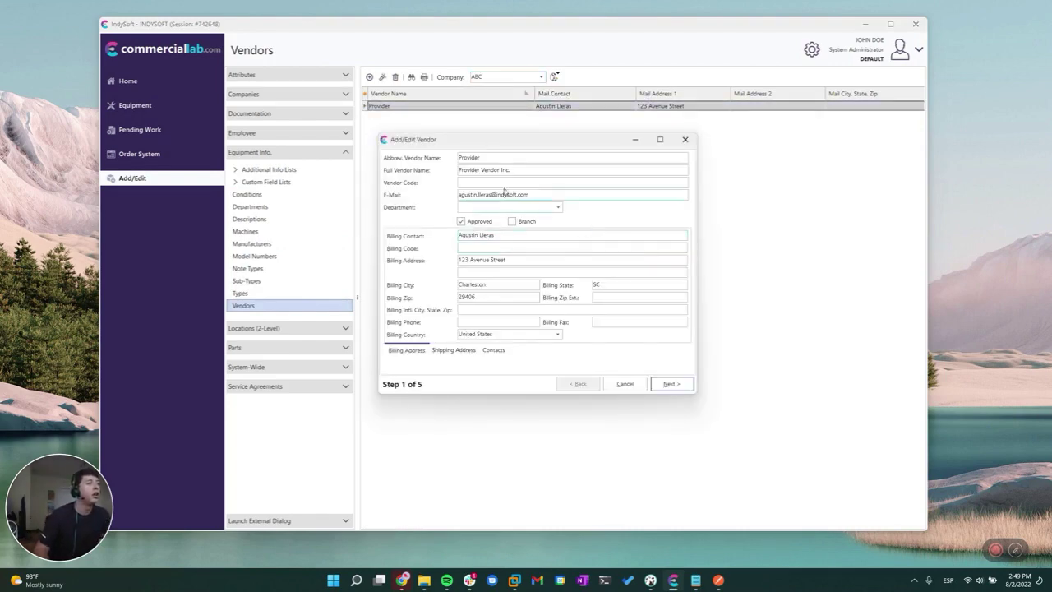
left_click(632, 387)
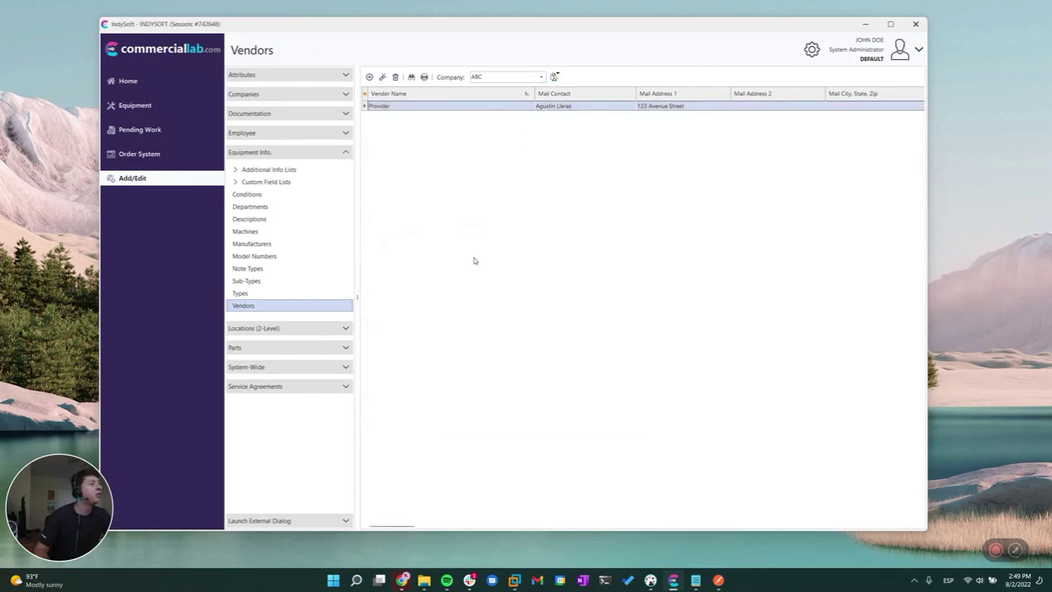
Start a new vendor purchase order in Pending Work and try to save it without choosing a vendor
left_click(135, 129)
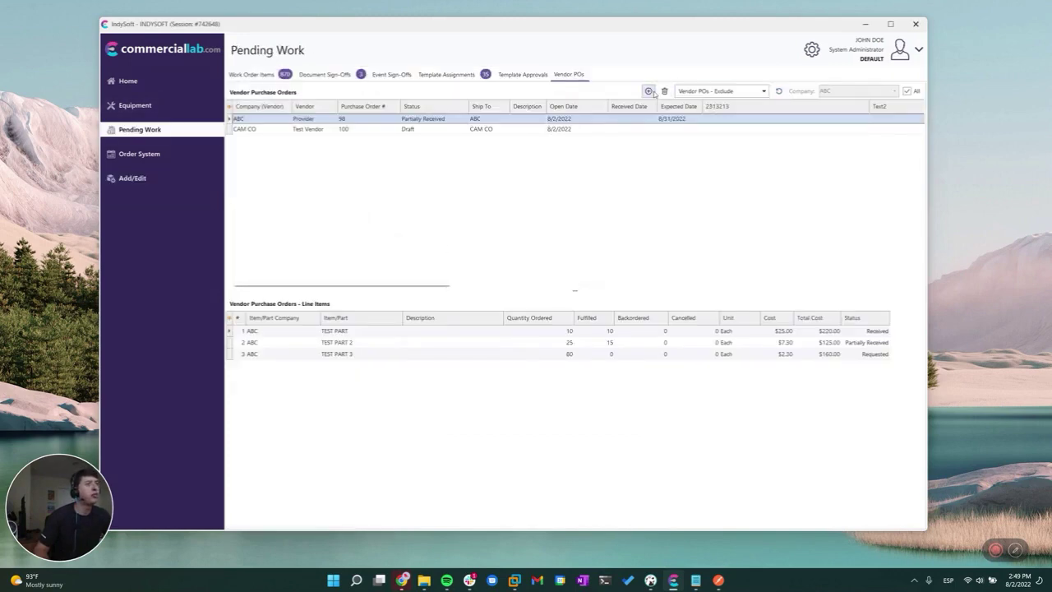
left_click(649, 91)
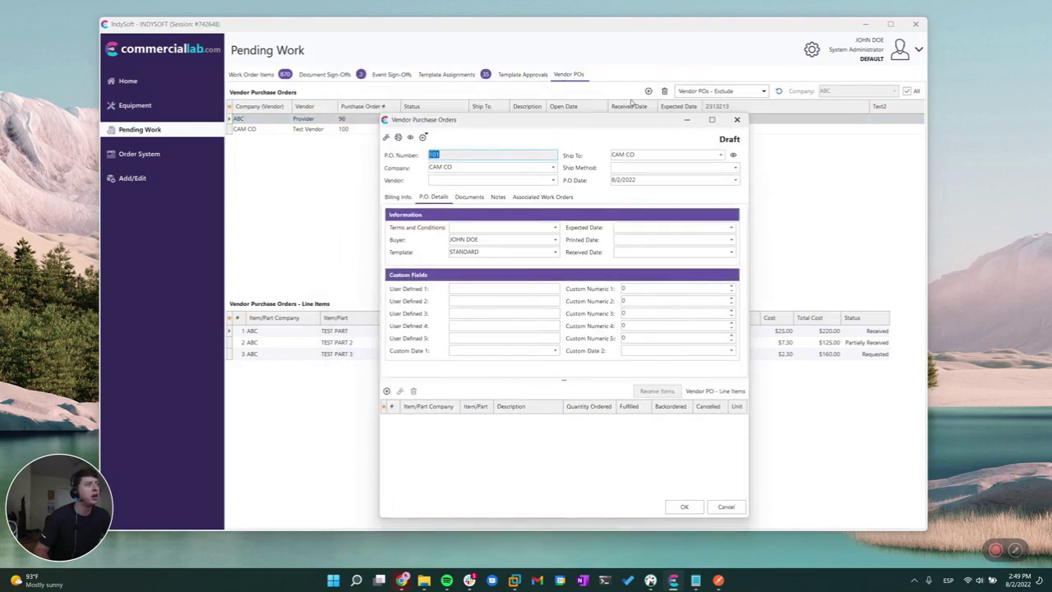
left_click_drag(627, 126, 612, 60)
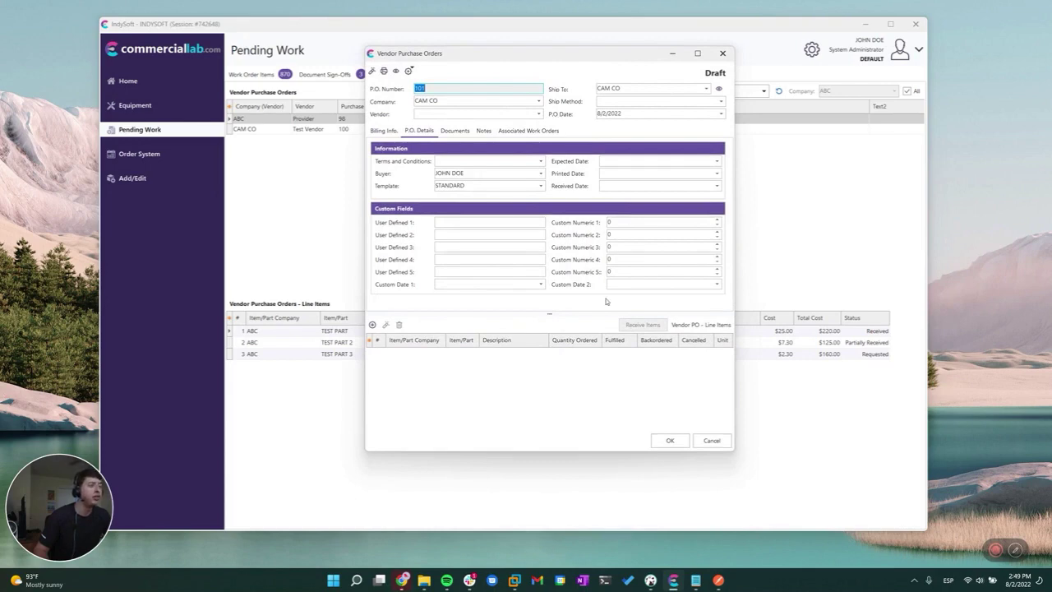
left_click(669, 440)
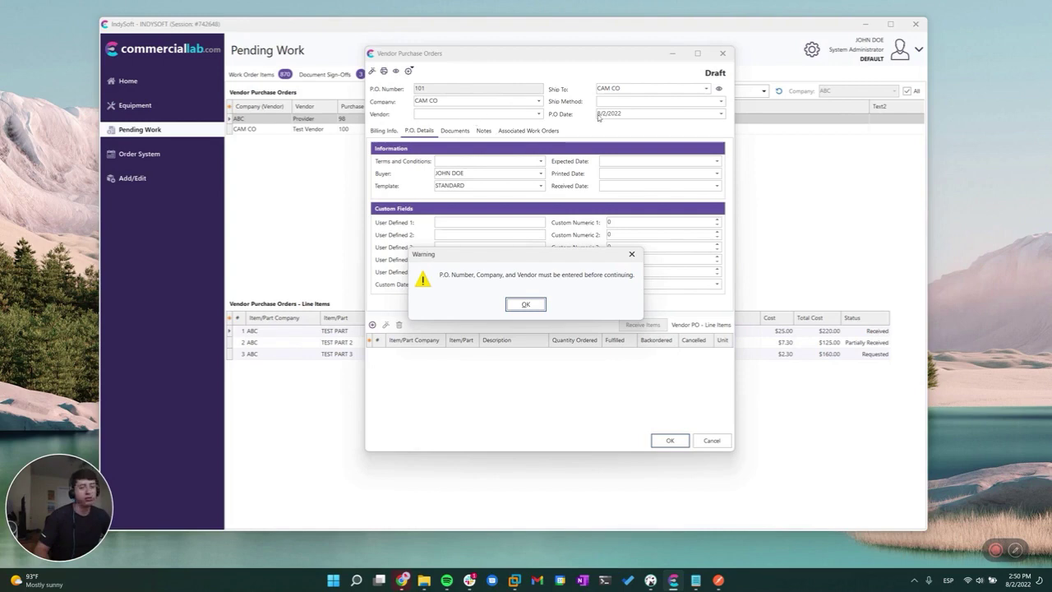
left_click(526, 304)
Set the new purchase order's company to ABC and its vendor to Provider
left_click(538, 100)
scroll(540, 141, "down", 3)
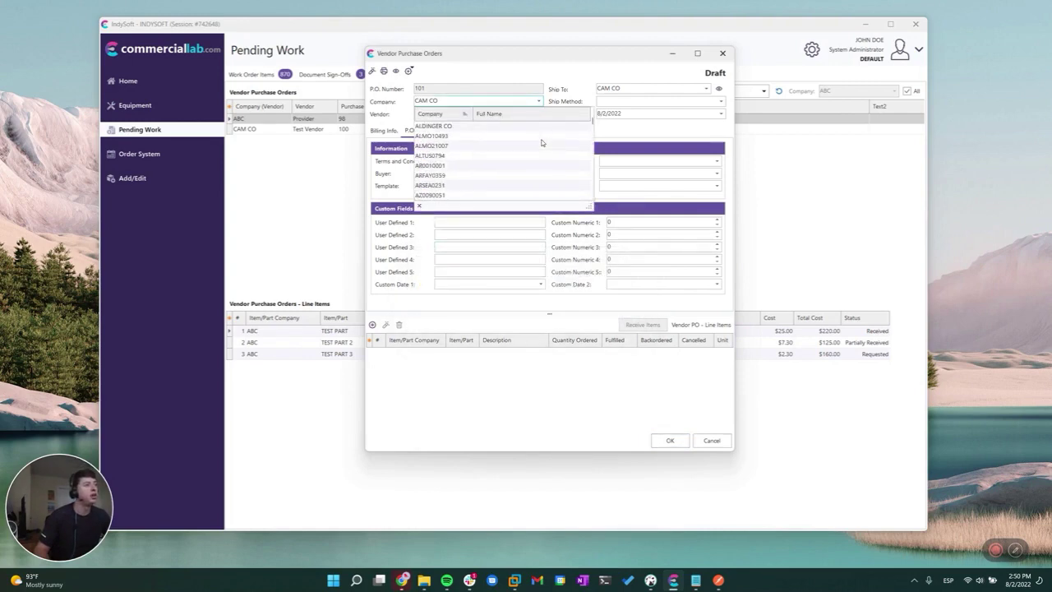
left_click(528, 185)
left_click(538, 113)
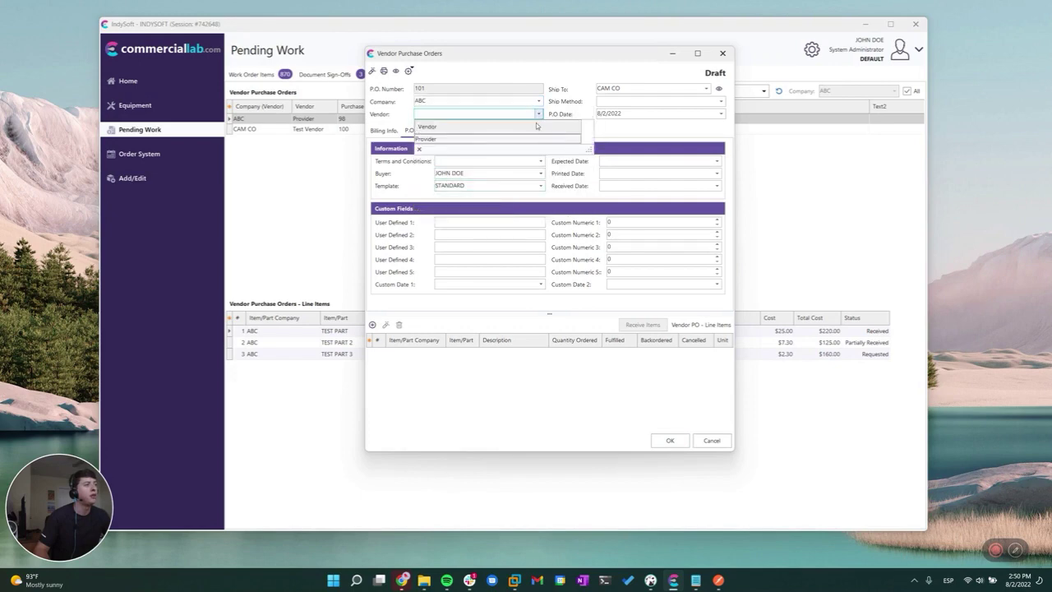
left_click(529, 139)
Review the purchase order's details and billing information, checking the billing address, city, zip and phone fields
left_click(383, 131)
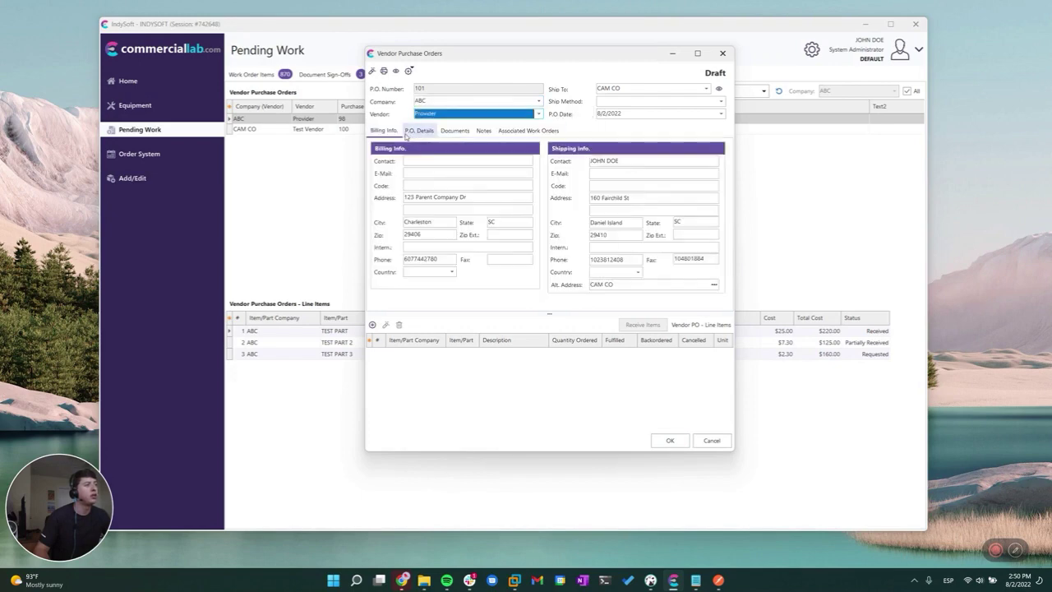
left_click(419, 130)
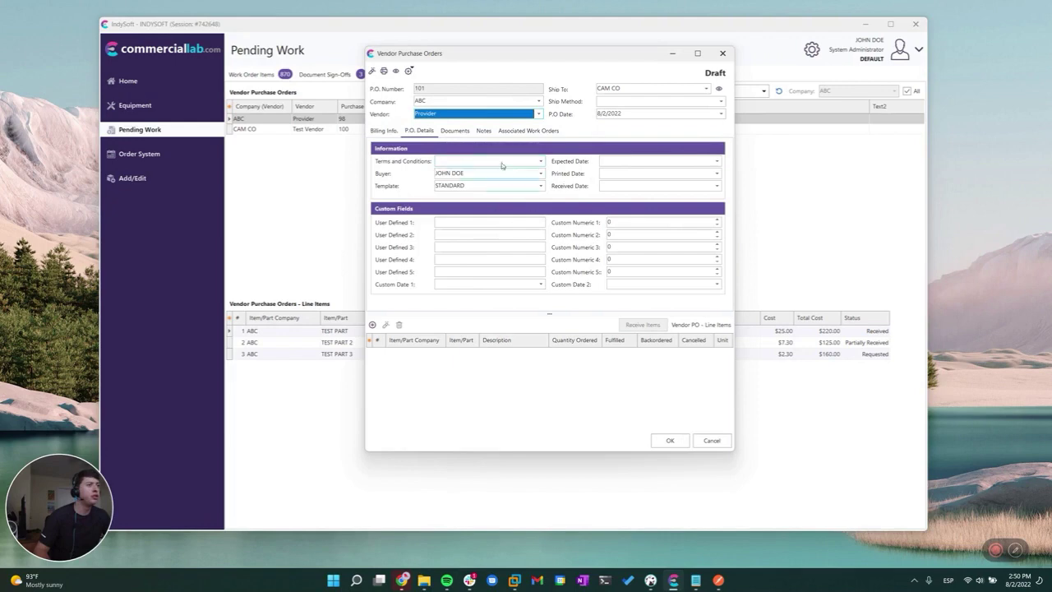
left_click(391, 133)
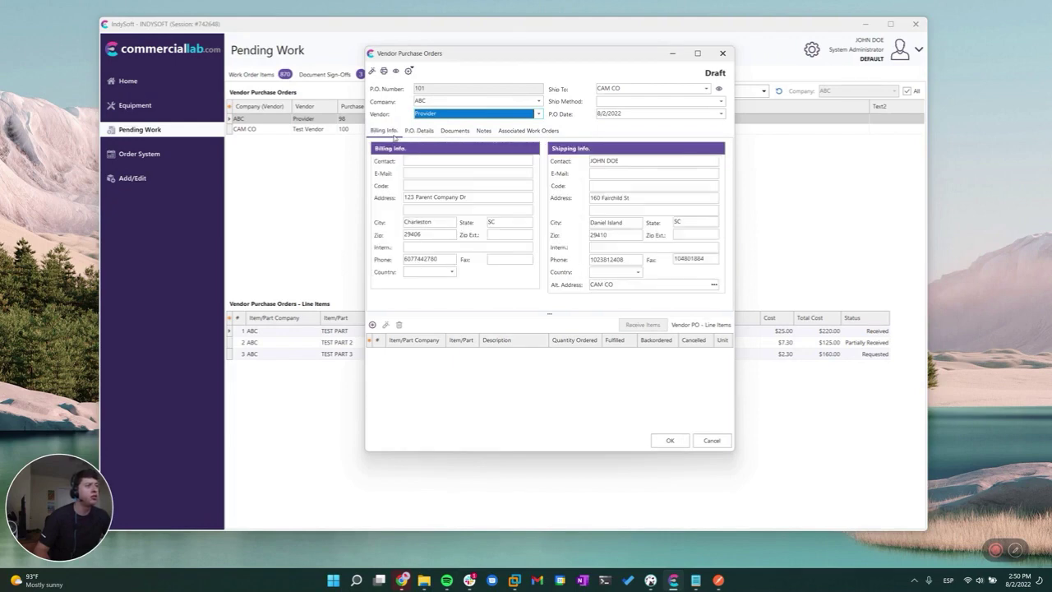
left_click(488, 197)
left_click(454, 223)
left_click(444, 235)
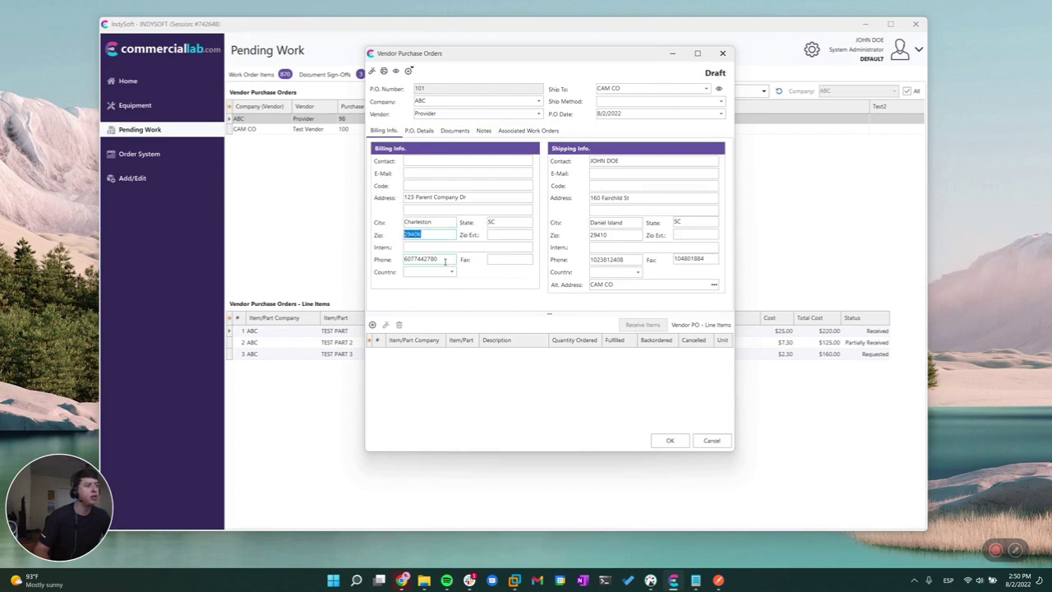
left_click(446, 258)
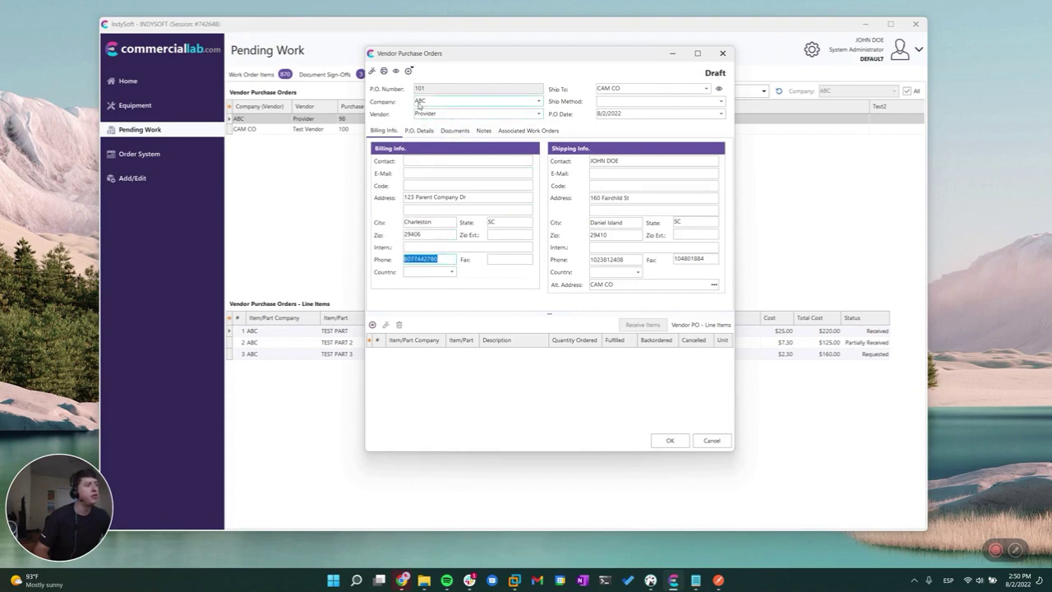
Change the purchase order's Ship To company to ABC
left_click(647, 90)
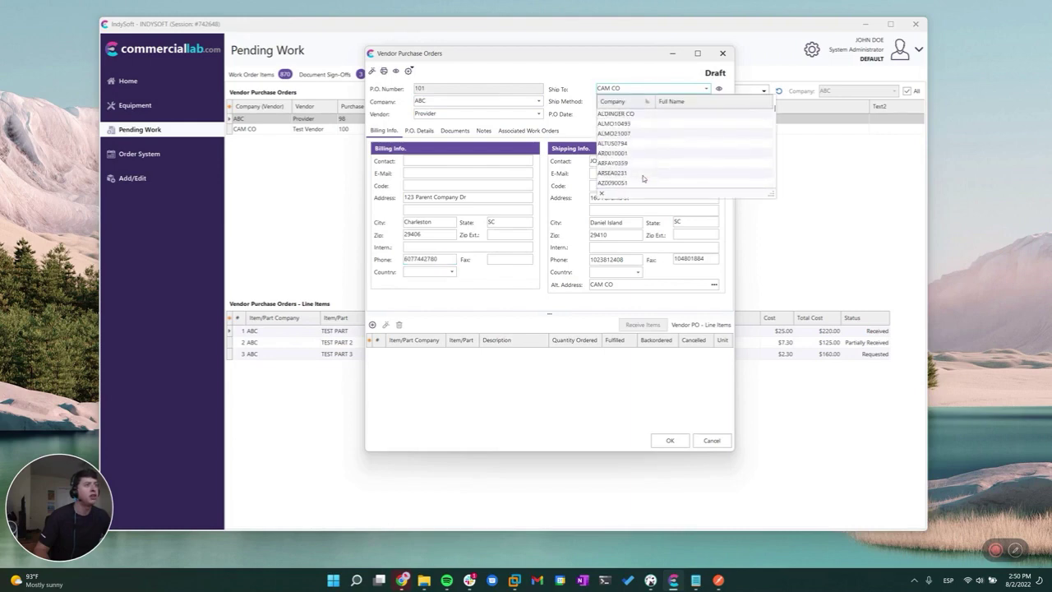
scroll(643, 175, "up", 3)
left_click(631, 147)
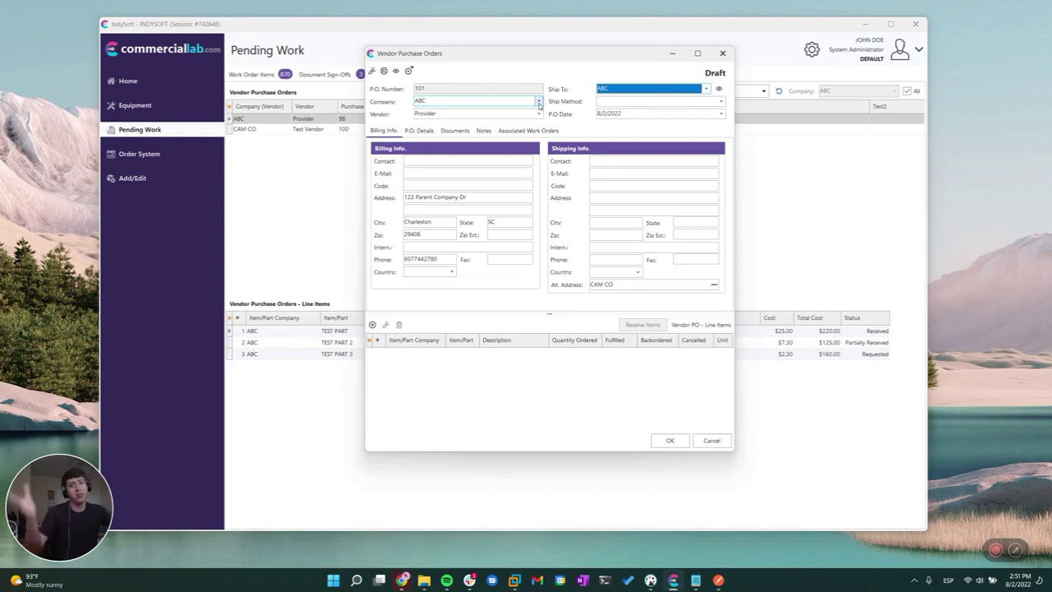
Try ABC CHILD as the Ship To company, and switch back to ABC
left_click(630, 93)
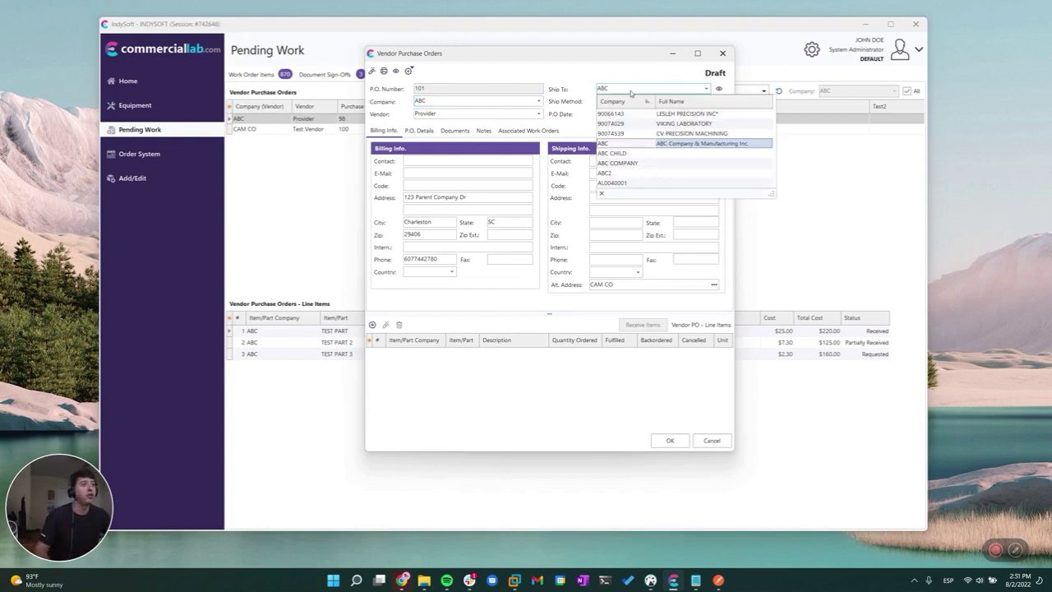
left_click(646, 154)
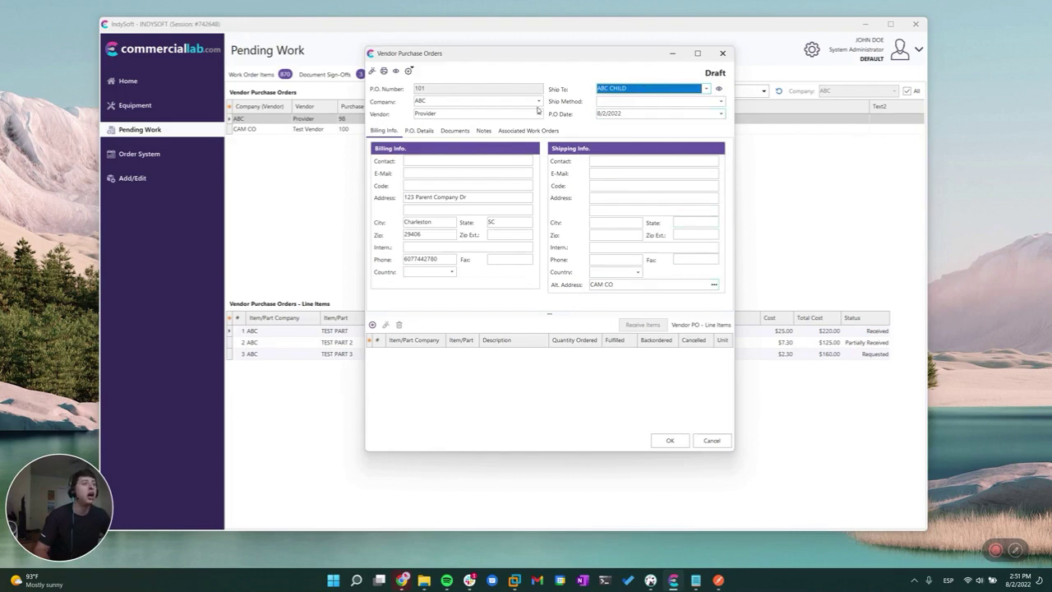
left_click(633, 96)
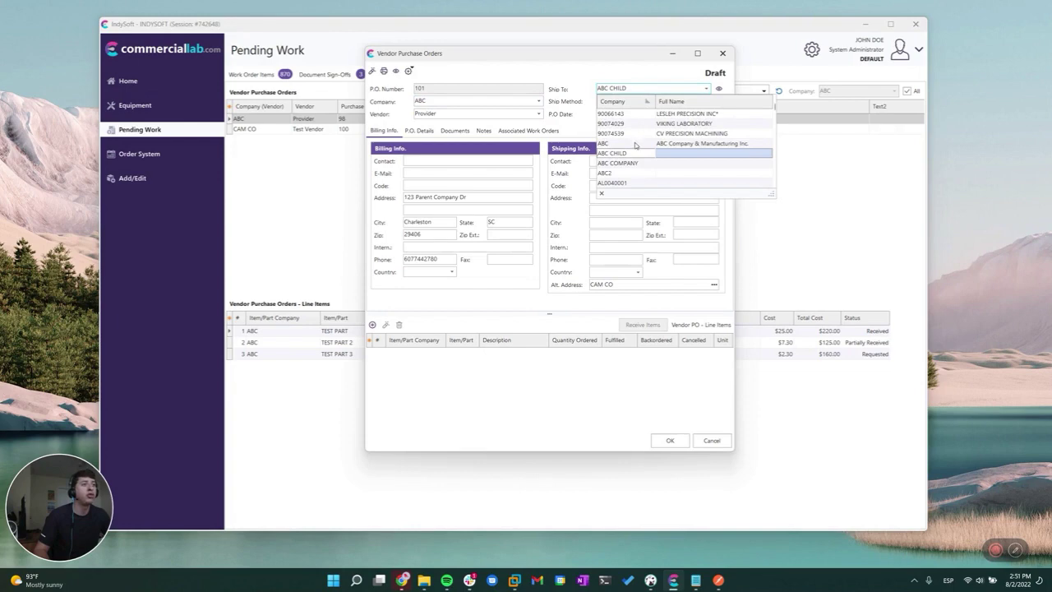
left_click(634, 143)
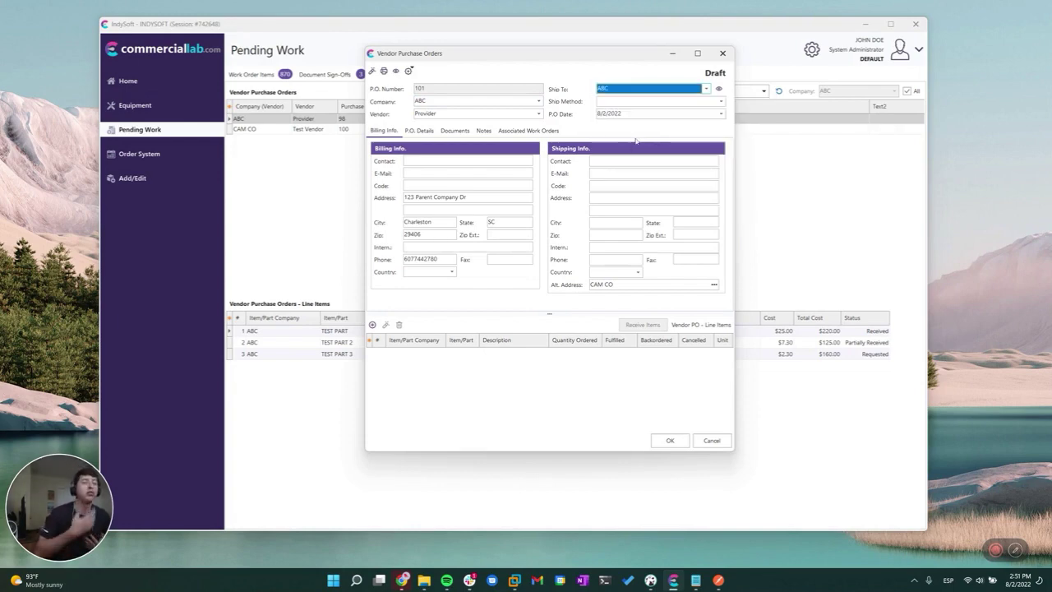
Enter ABC as the alternate address in the shipping information
left_click(628, 282)
type("ABCV")
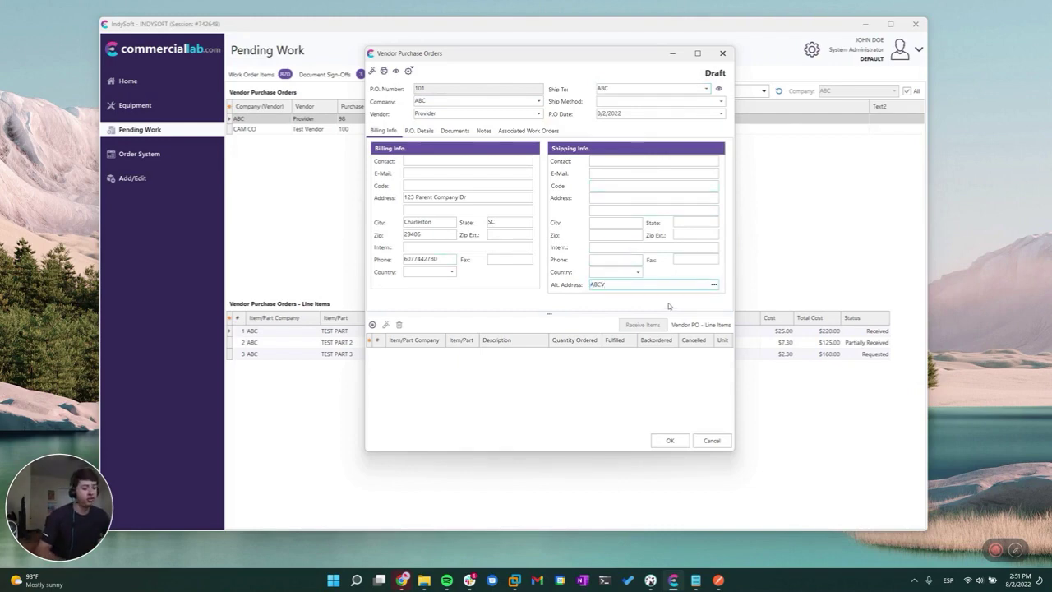
key("BackSpace")
left_click(677, 259)
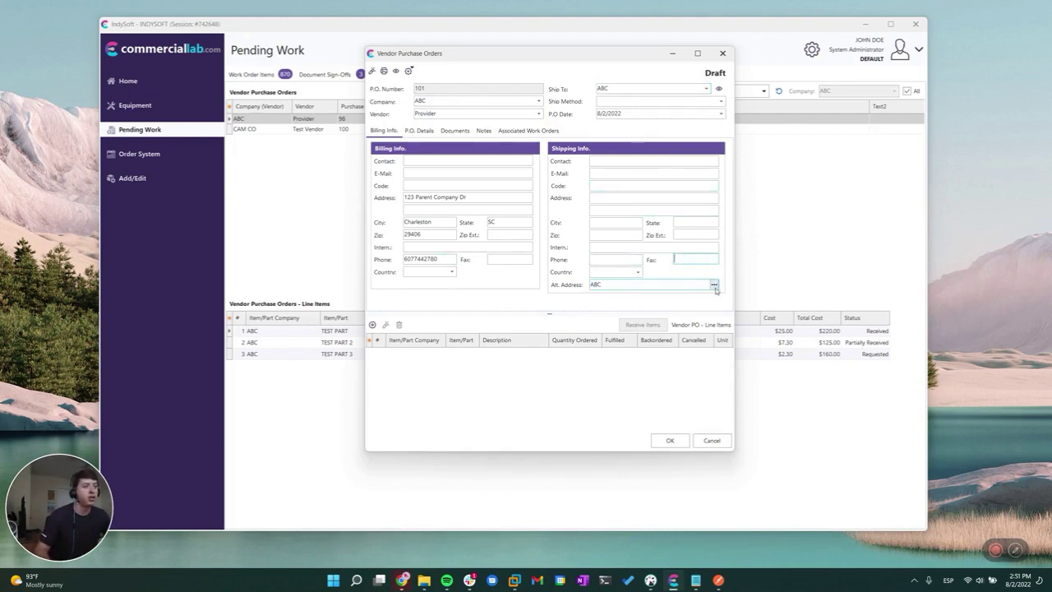
Look up the ship-to company's alternate addresses and apply the one named Alt Address to the shipping information
left_click(714, 285)
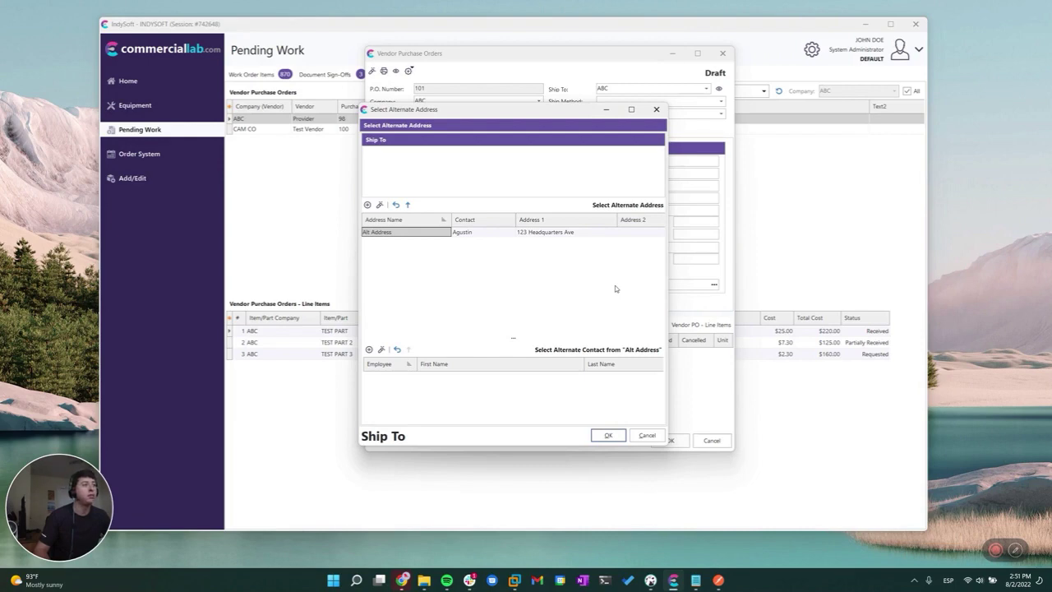
left_click_drag(520, 115, 531, 139)
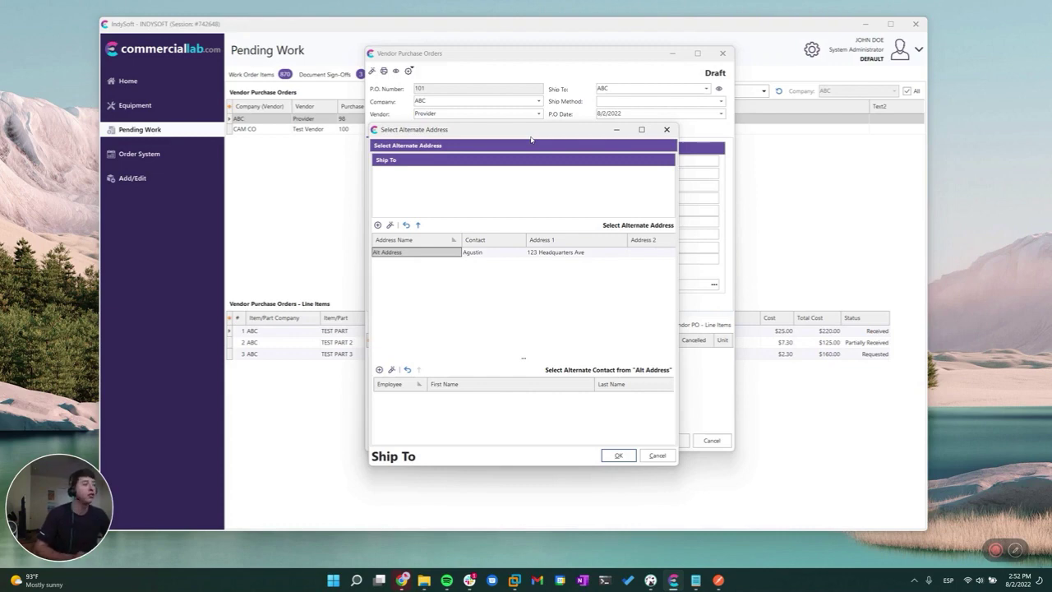
left_click(434, 253)
left_click(417, 223)
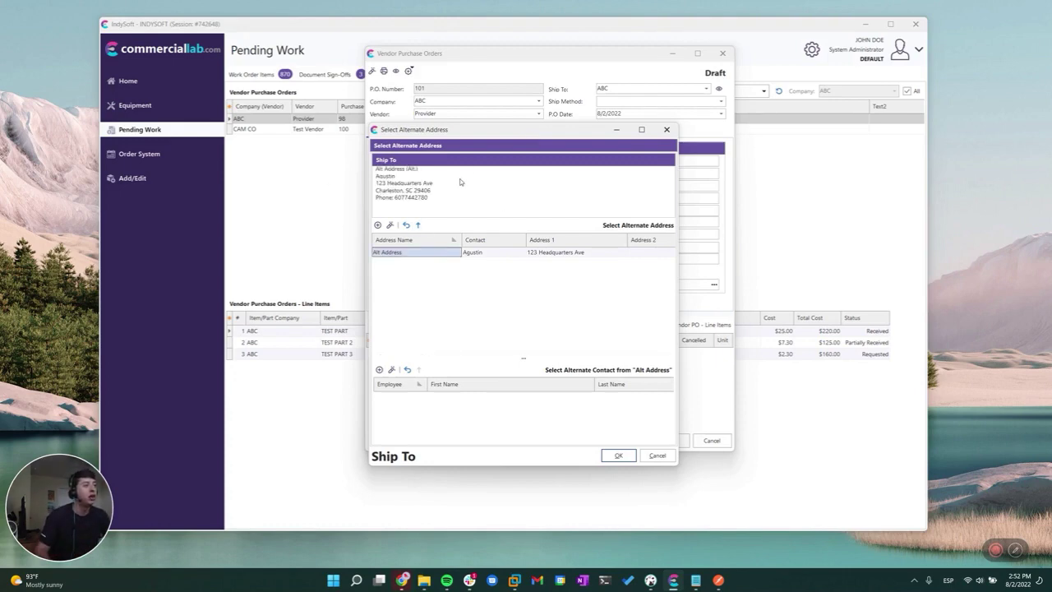
left_click(618, 456)
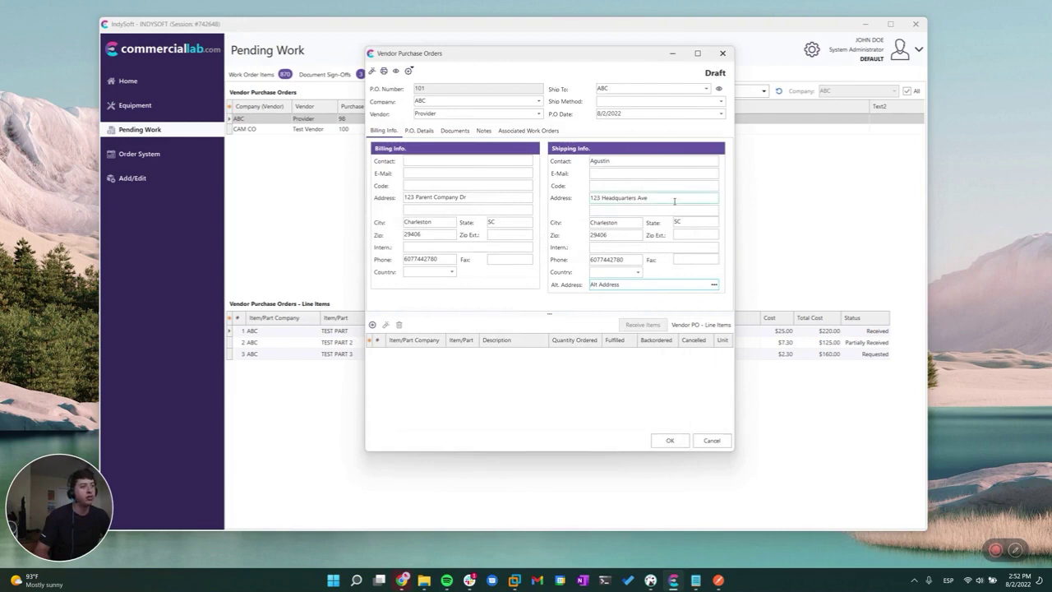
Review the available buyer and template choices in the purchase order details
left_click(428, 134)
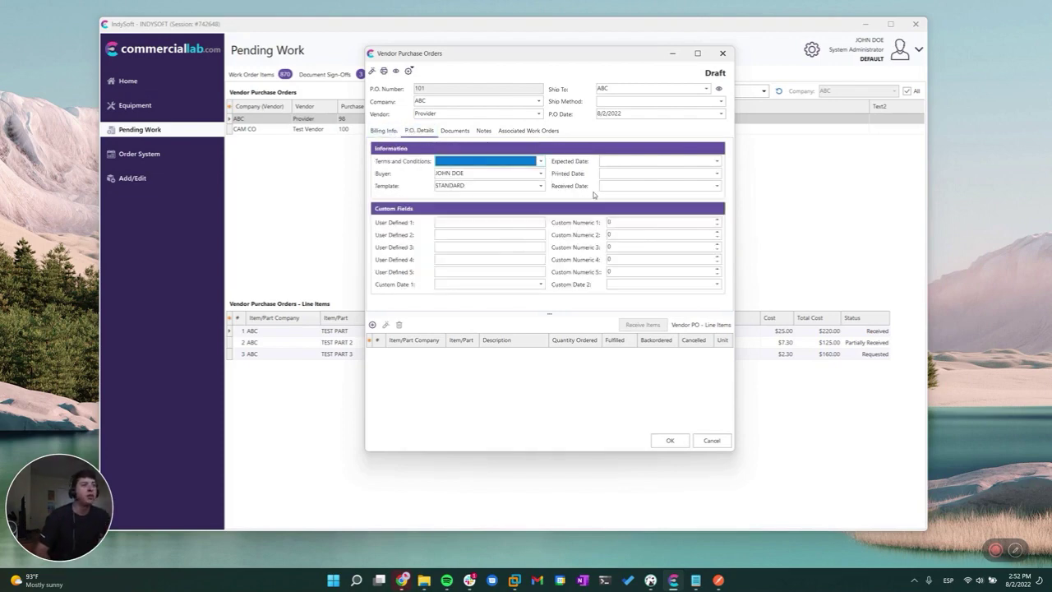
left_click(542, 175)
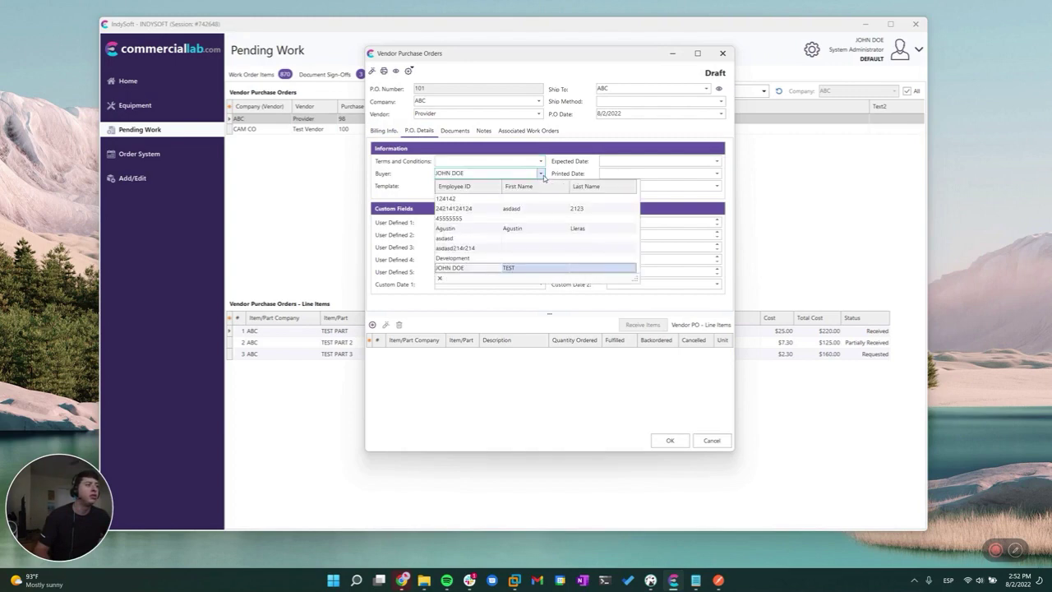
left_click(541, 175)
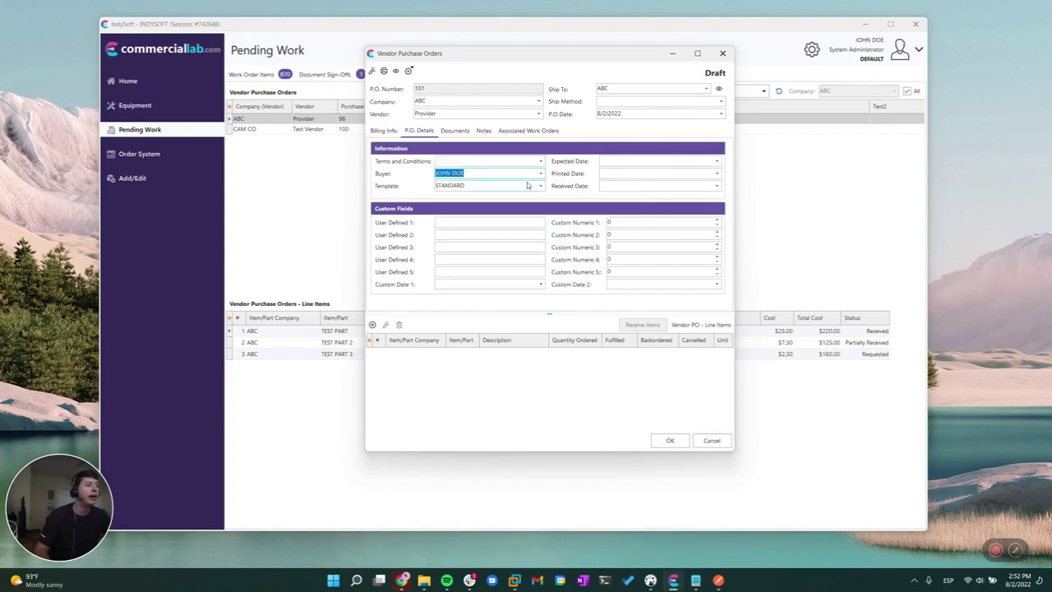
left_click(534, 187)
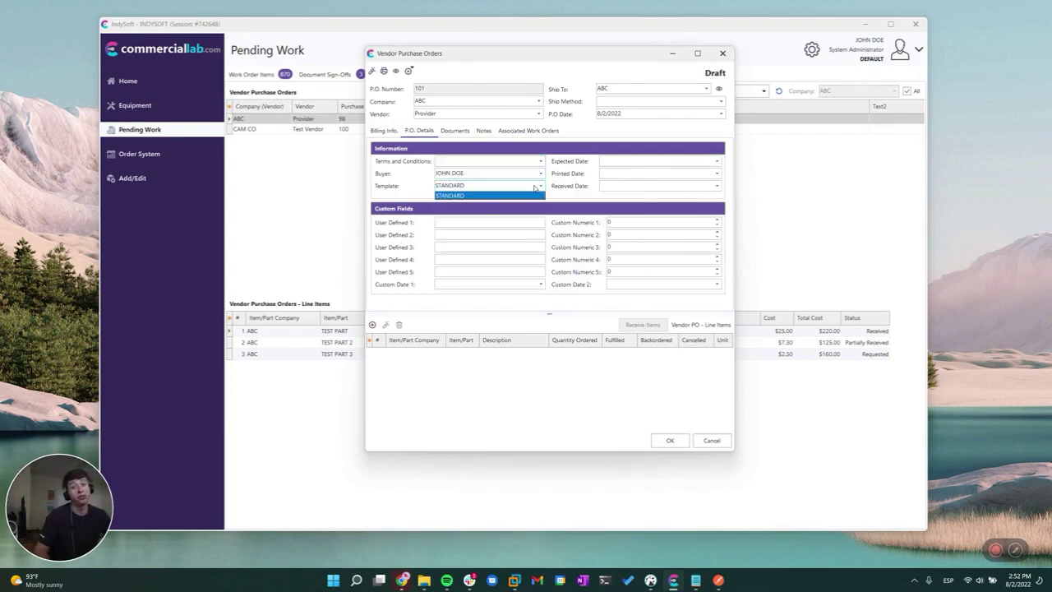
left_click(535, 186)
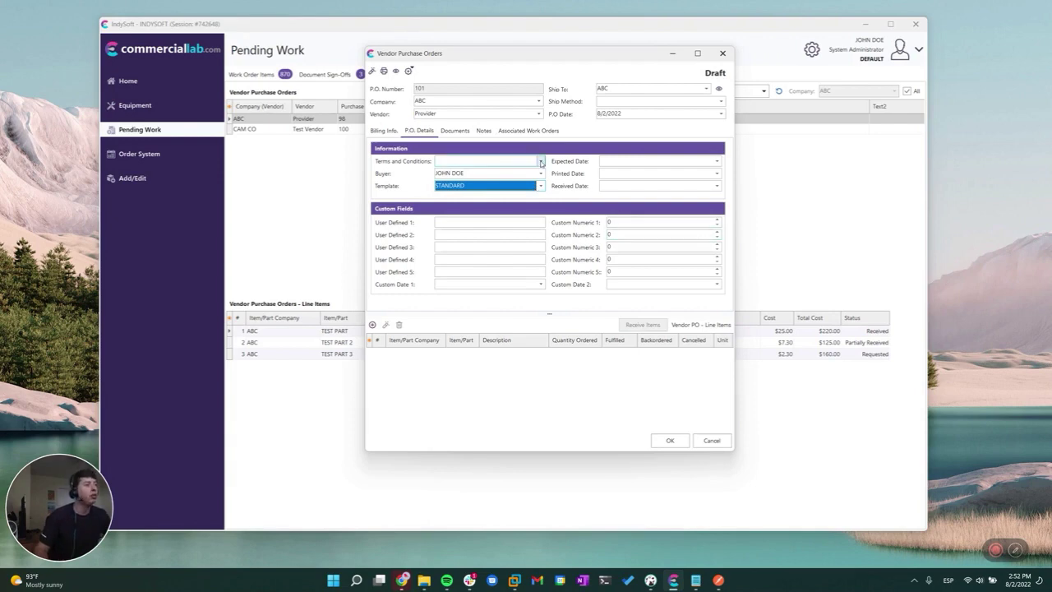
Set the purchase order's terms and conditions to 5 Months and its expected date to 8/31/2022
left_click(540, 161)
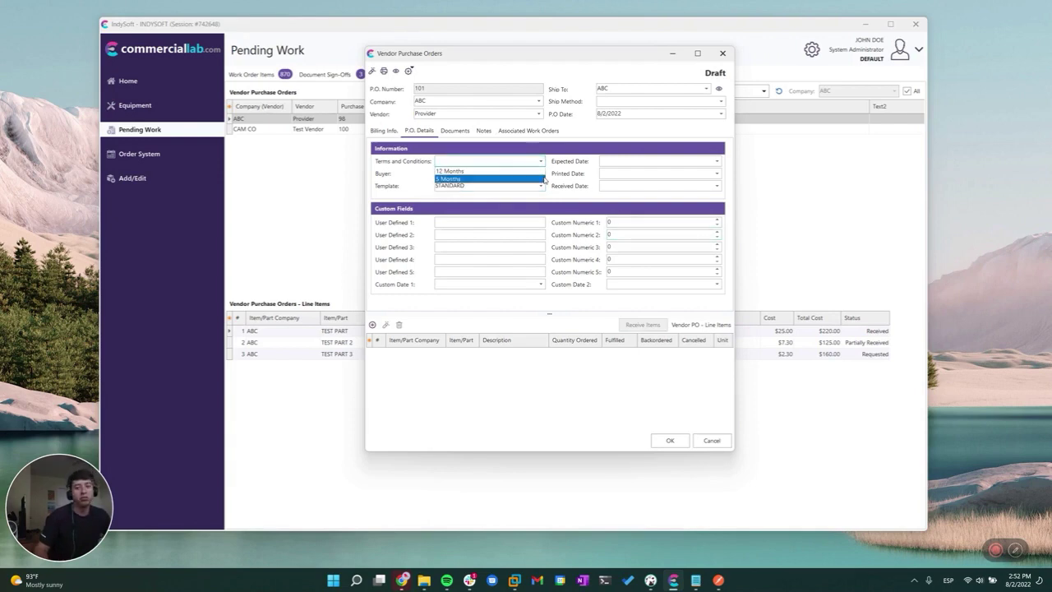
left_click(540, 161)
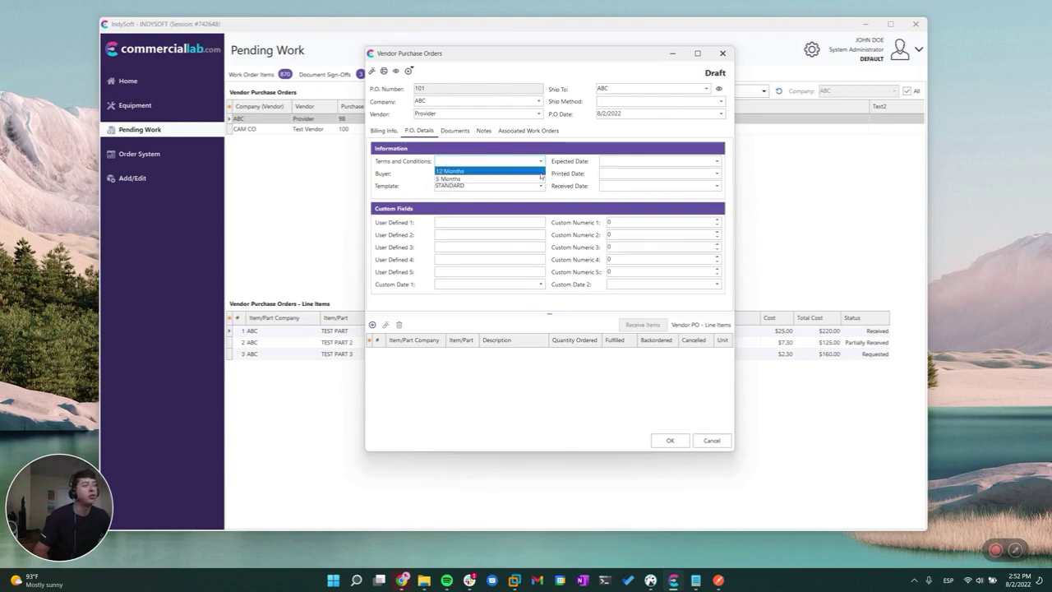
left_click(540, 161)
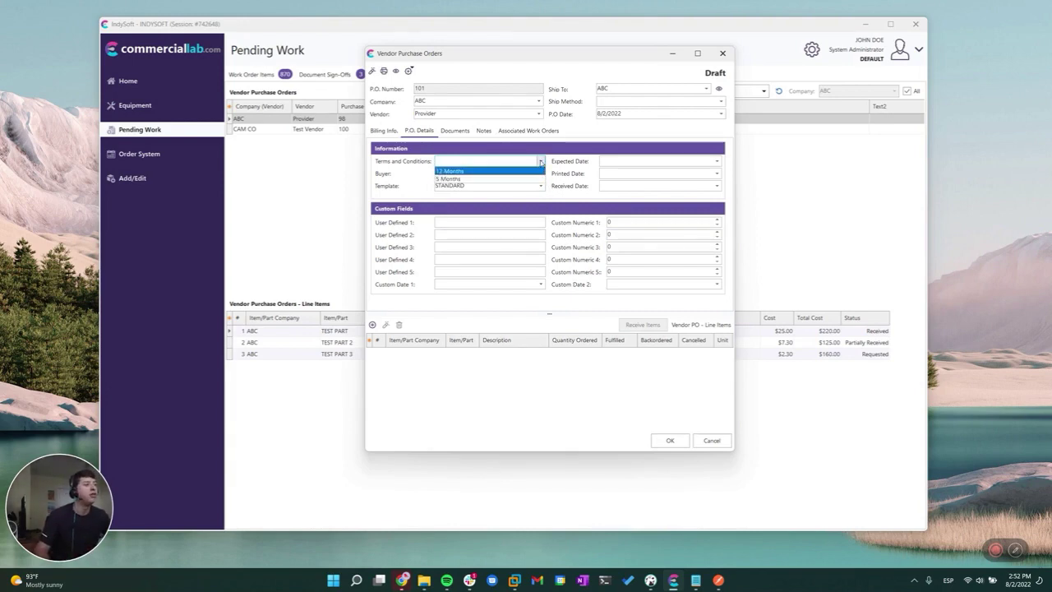
left_click(529, 179)
left_click(716, 162)
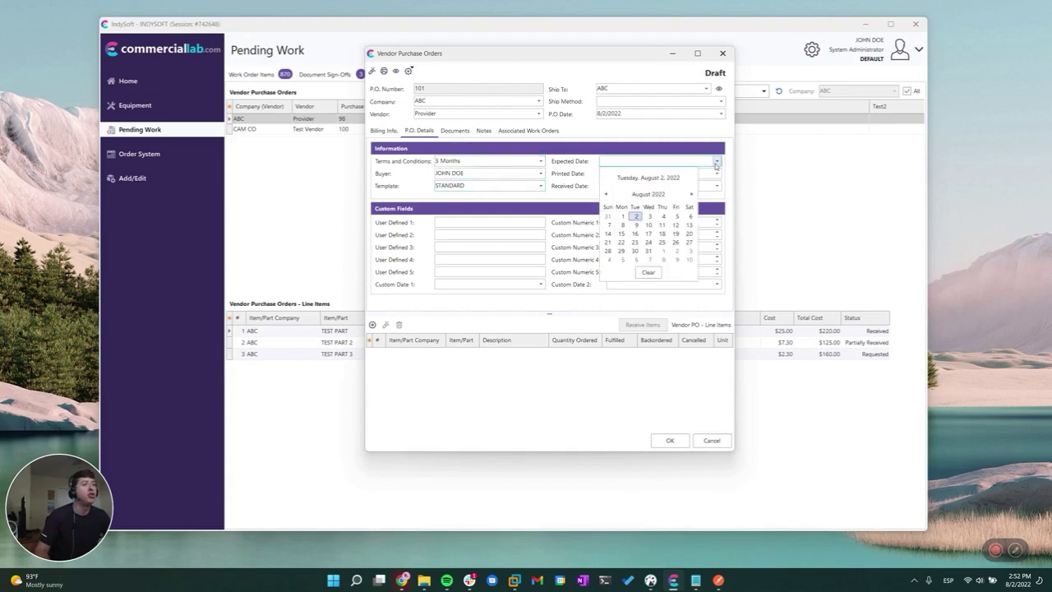
left_click(649, 252)
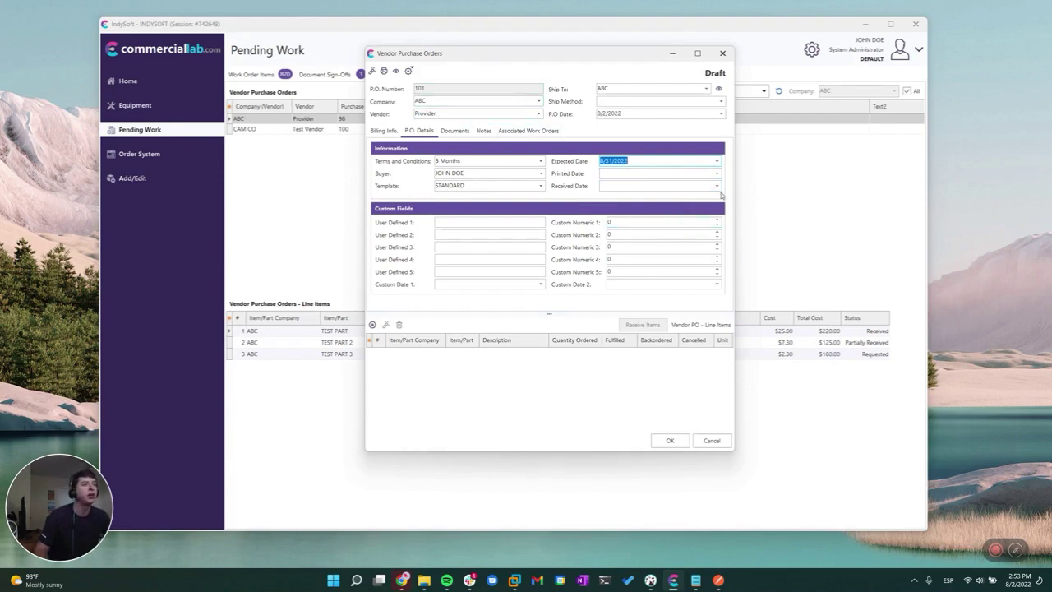
left_click(691, 161)
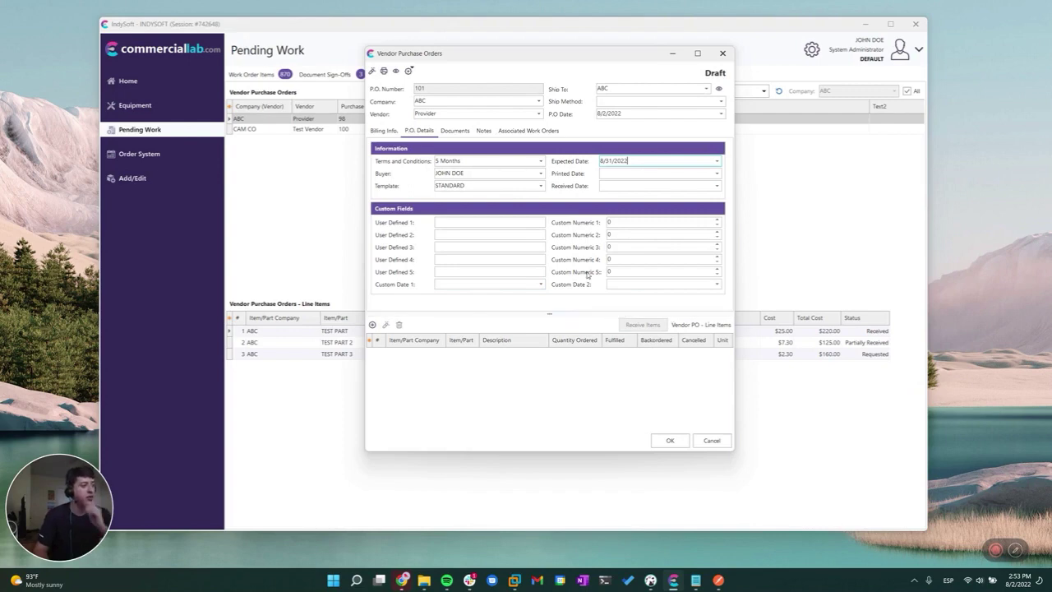
Attach the file July26Errors.xls to the purchase order as a document named PO Excel
left_click(460, 132)
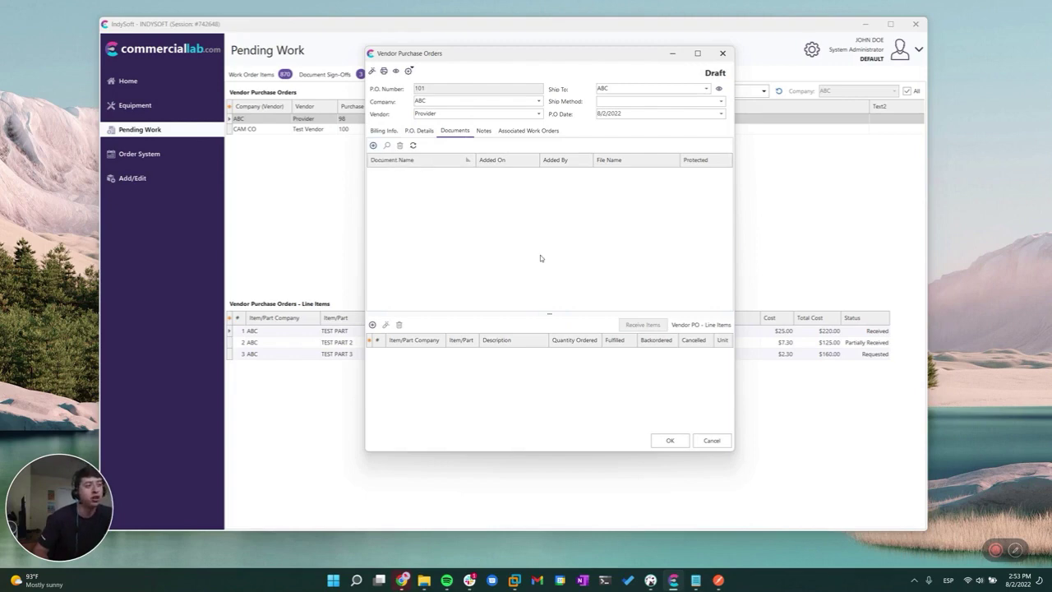
left_click(374, 147)
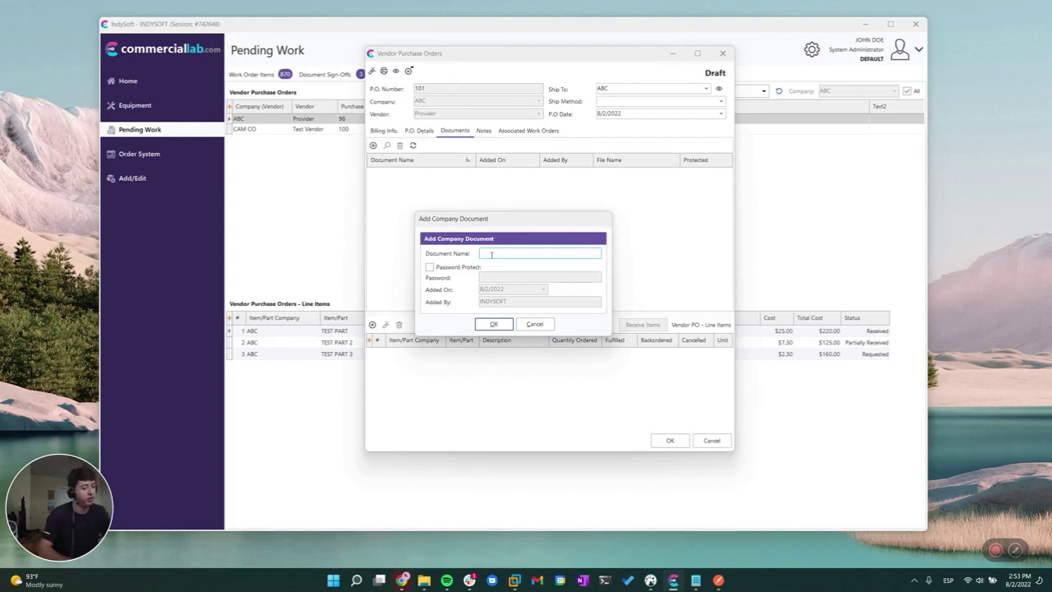
type("PO No")
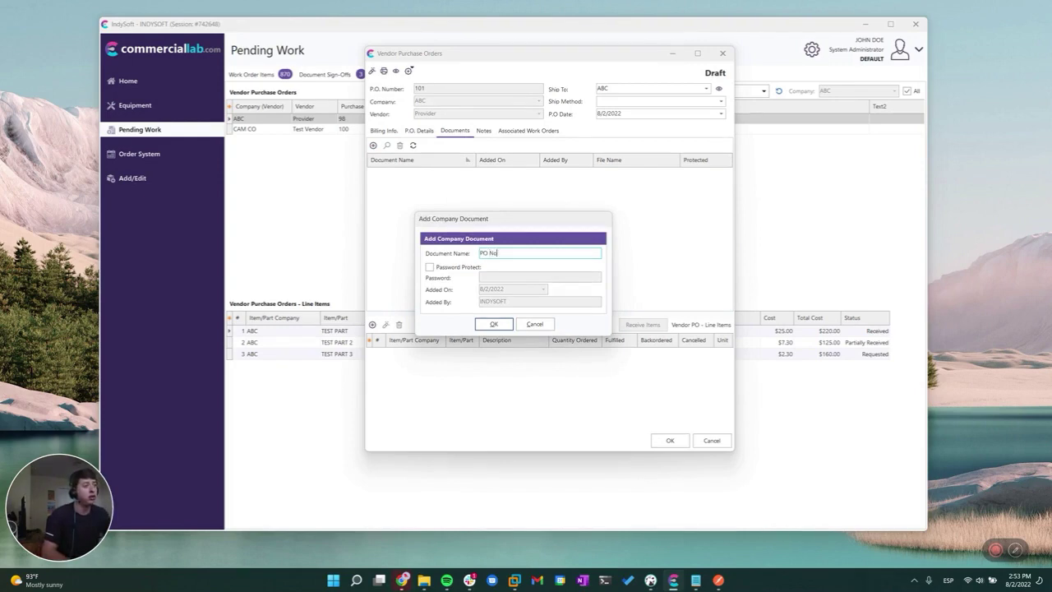
type("x")
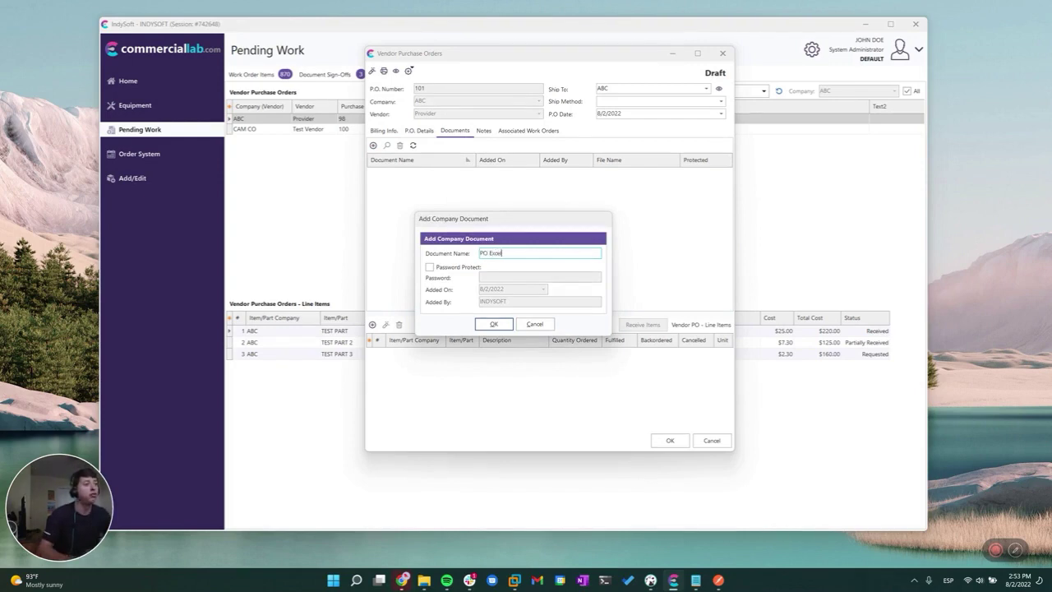
left_click(493, 324)
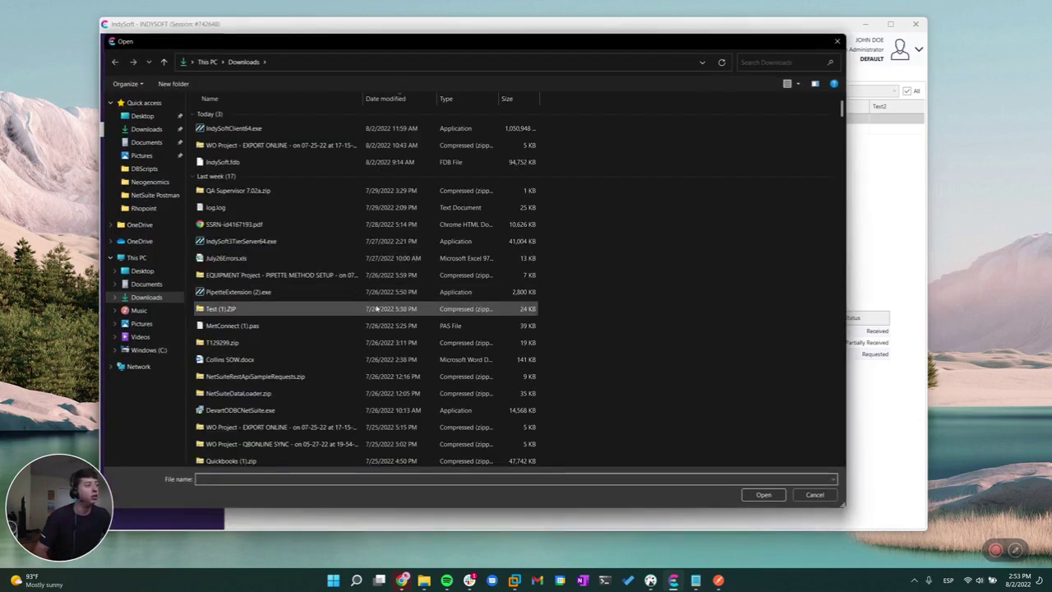
double_click(600, 257)
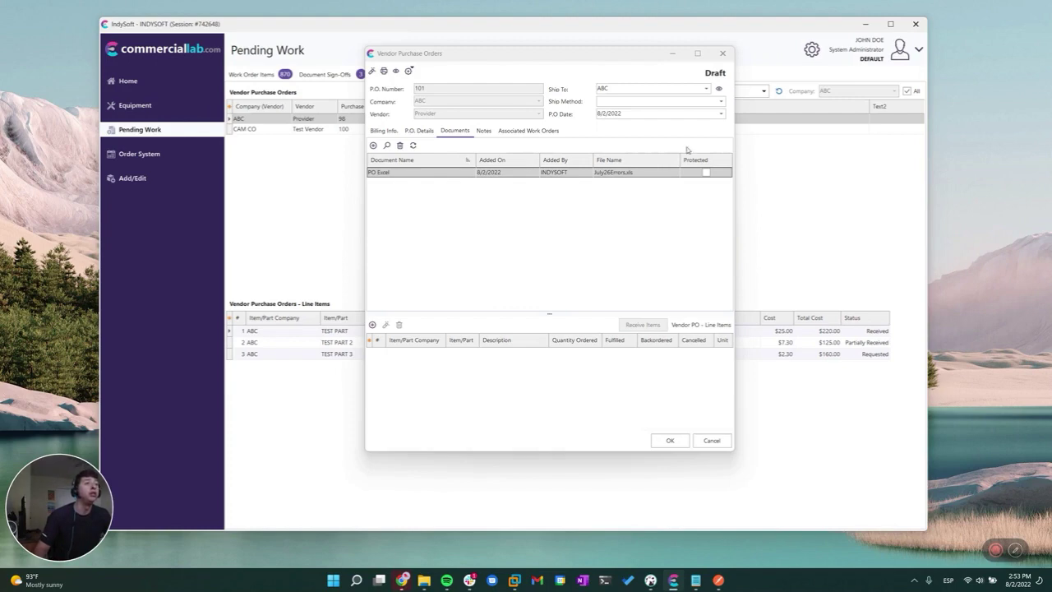
Set the purchase order's ship method to FedEx
left_click(664, 101)
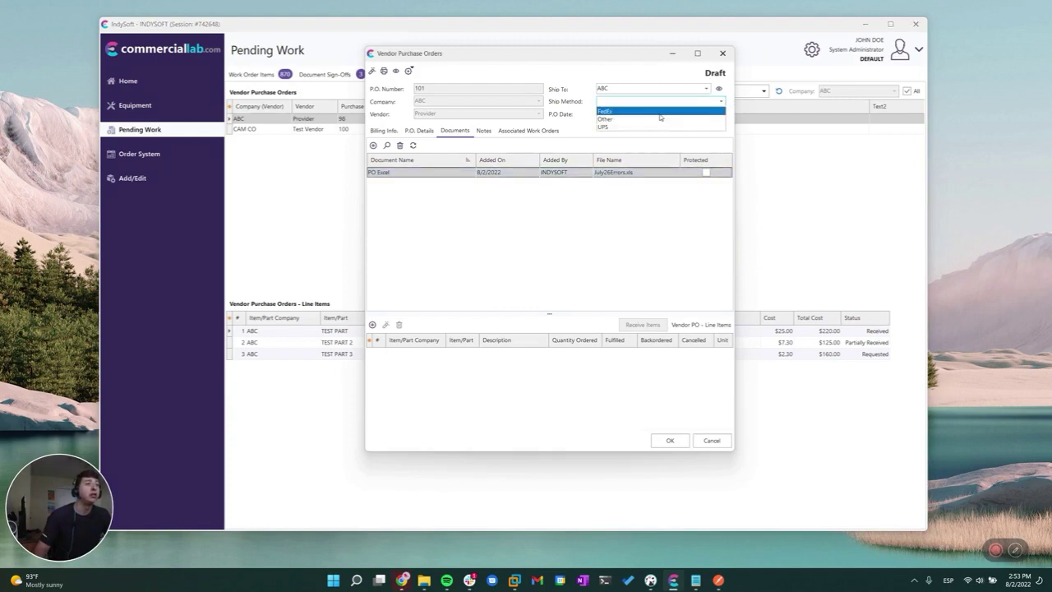
left_click(608, 110)
left_click(591, 202)
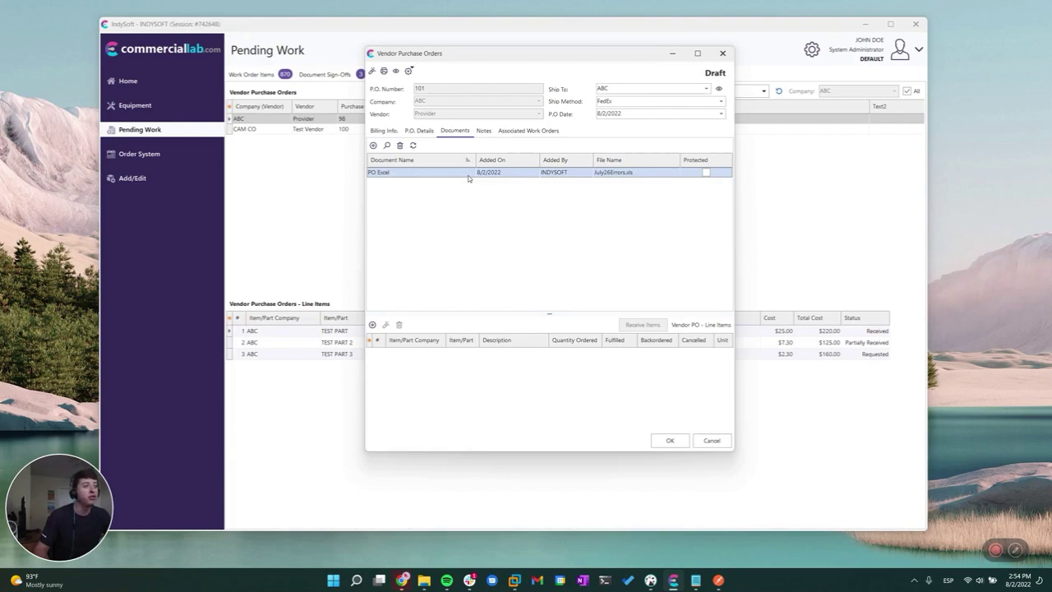
Add the note "This is a note" to the purchase order, check its associated work orders, and save it
left_click(483, 130)
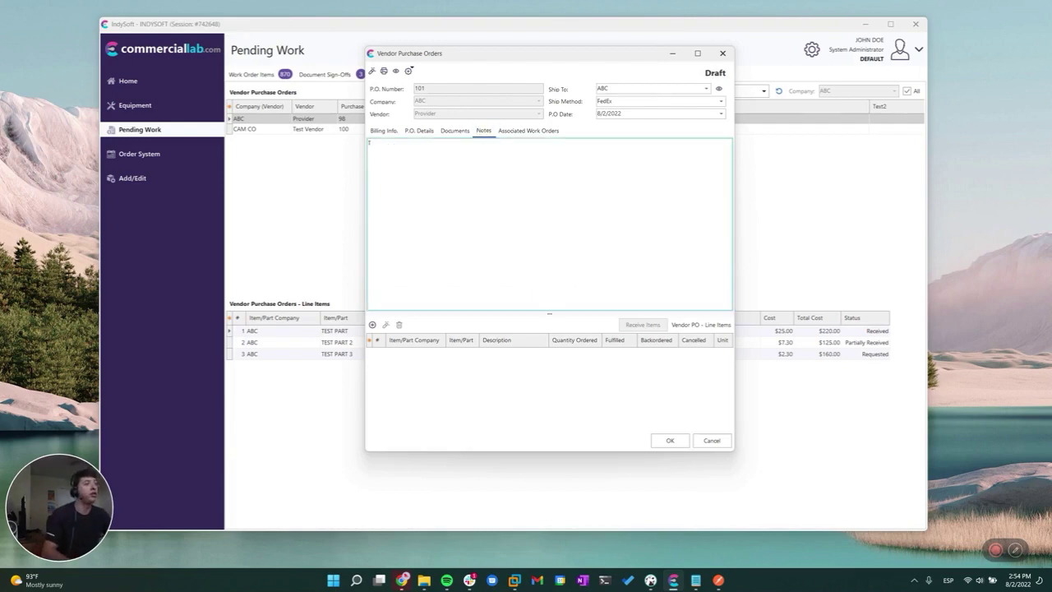
type("This is a note")
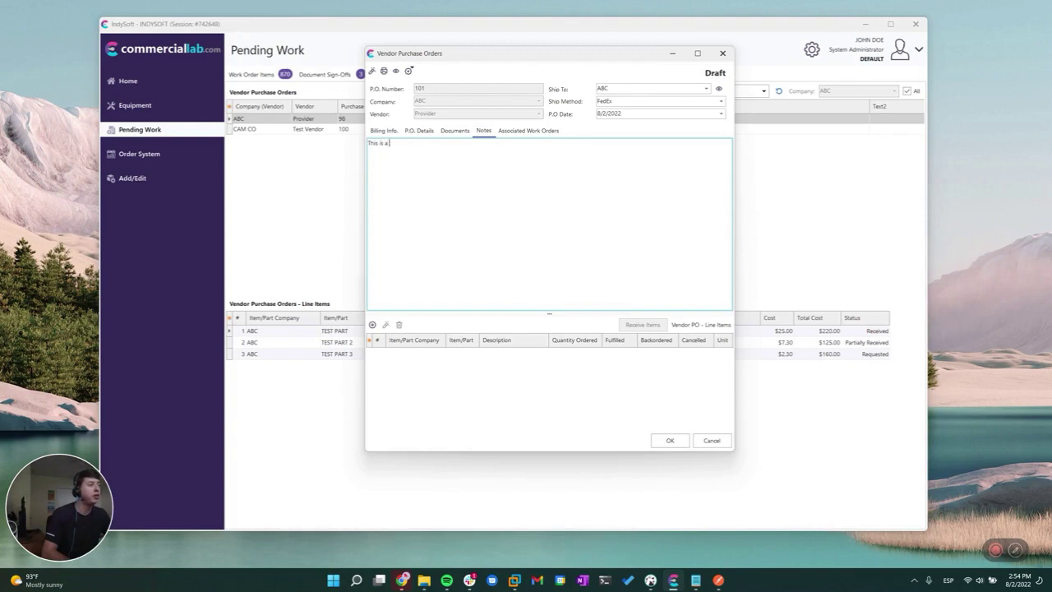
left_click(528, 131)
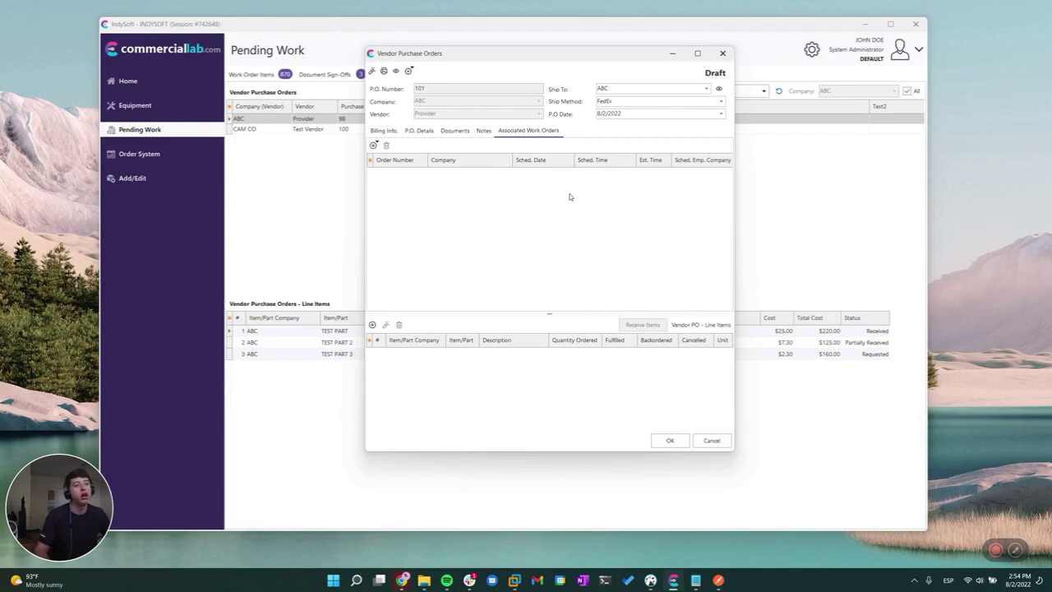
left_click(684, 442)
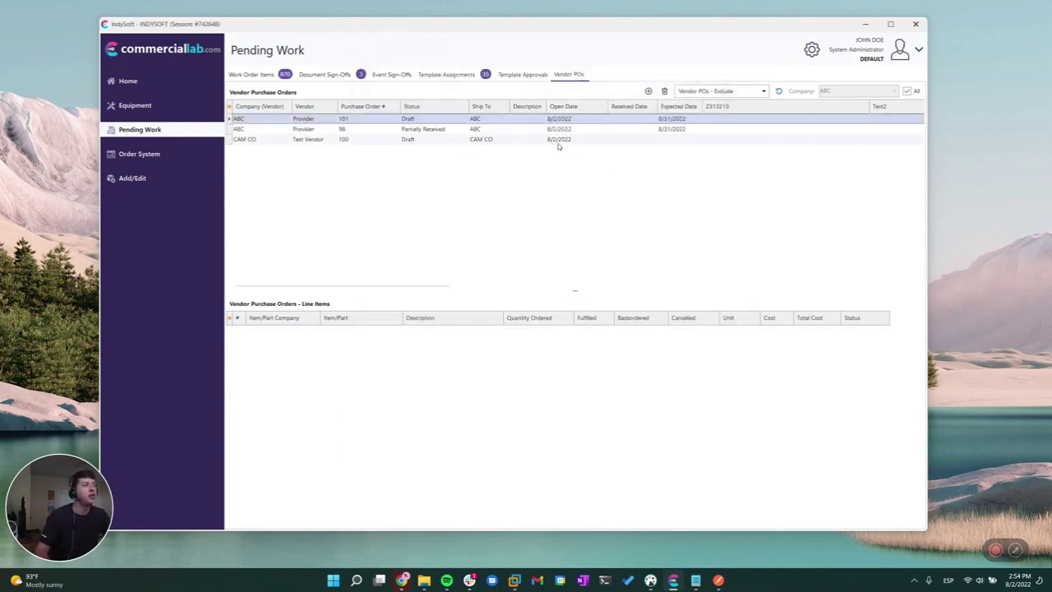
Sort the vendor purchase orders by purchase order number and reopen the new draft order for ABC
left_click(369, 108)
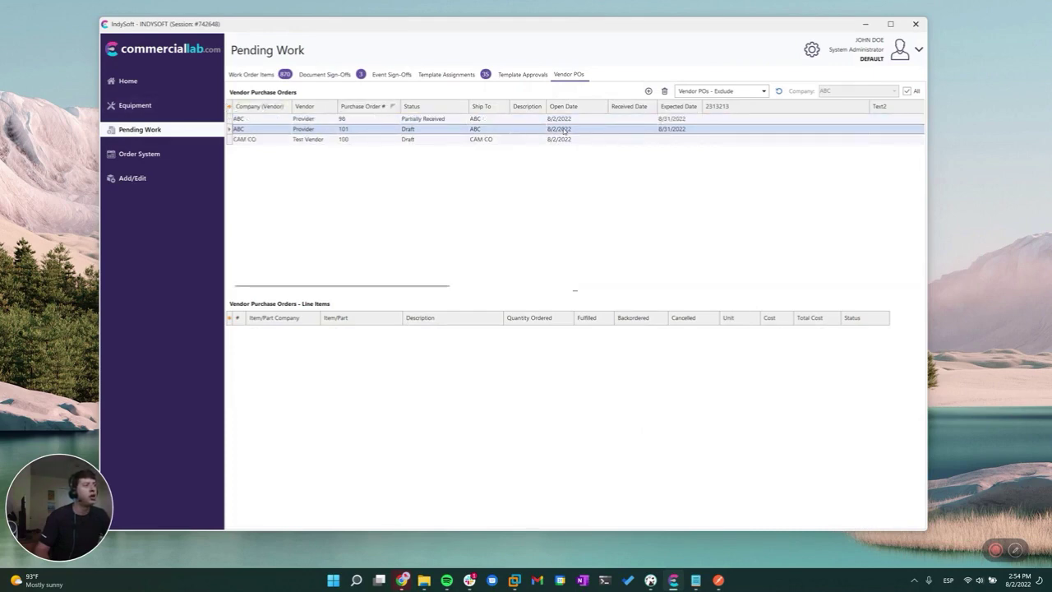
double_click(790, 130)
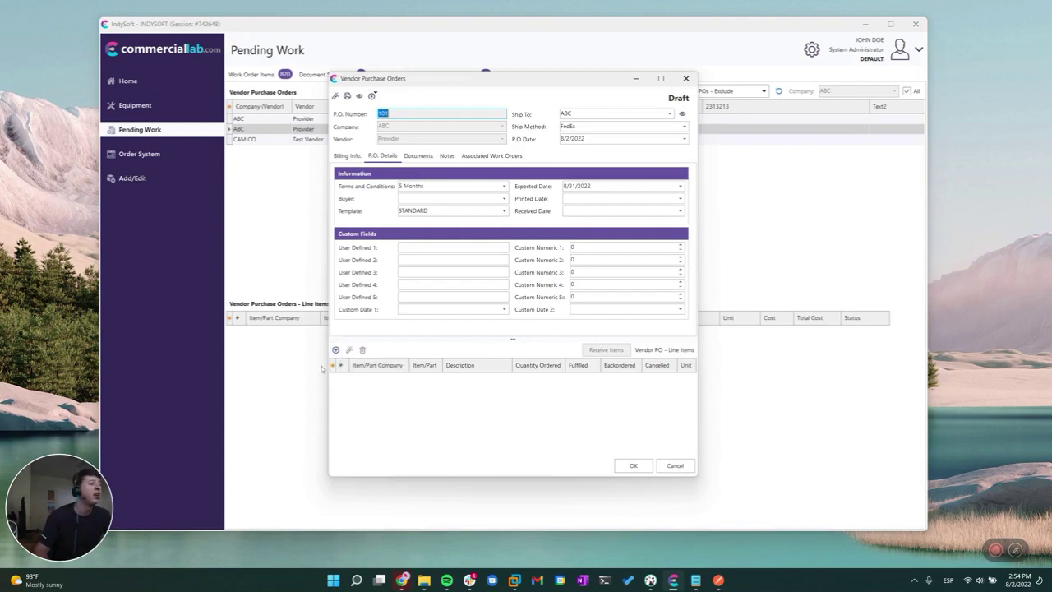
left_click_drag(525, 80, 741, 37)
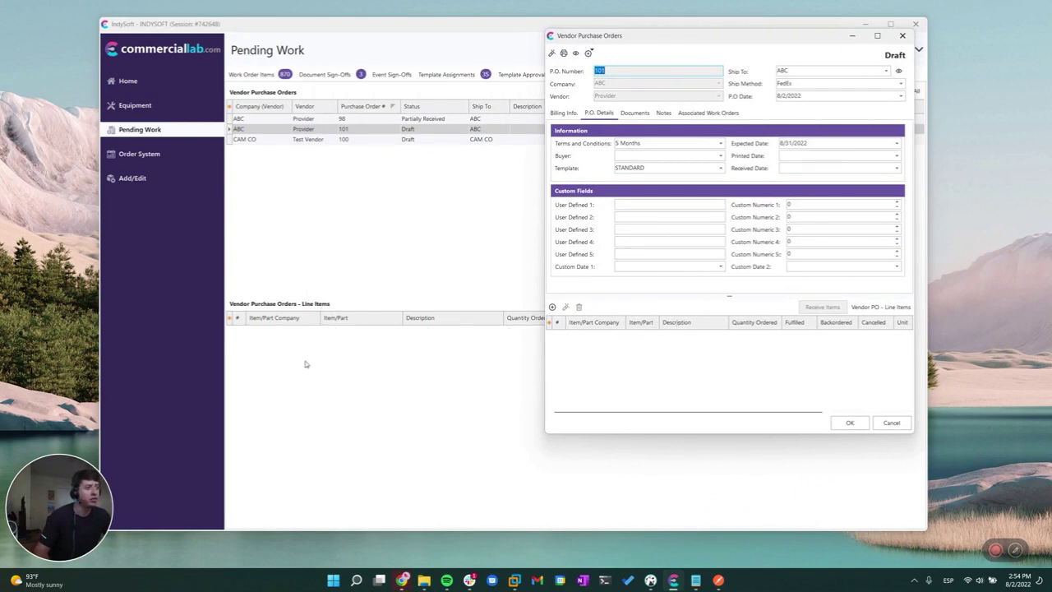
left_click_drag(724, 40, 529, 86)
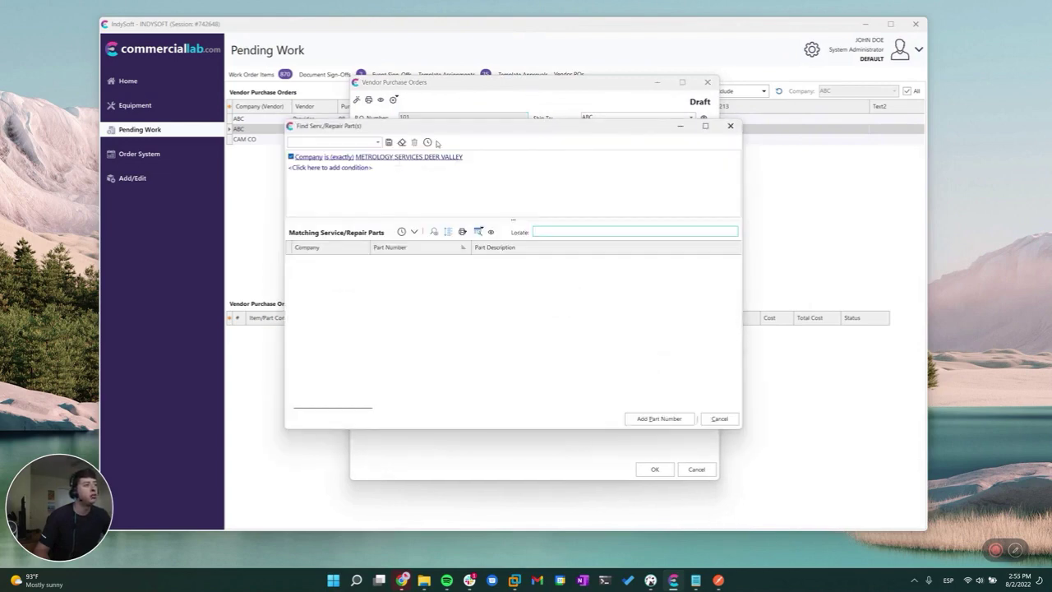
Filter the service/repair part search for the new line items to company ABC
left_click(415, 157)
scroll(490, 241, "up", 5)
scroll(489, 240, "up", 8)
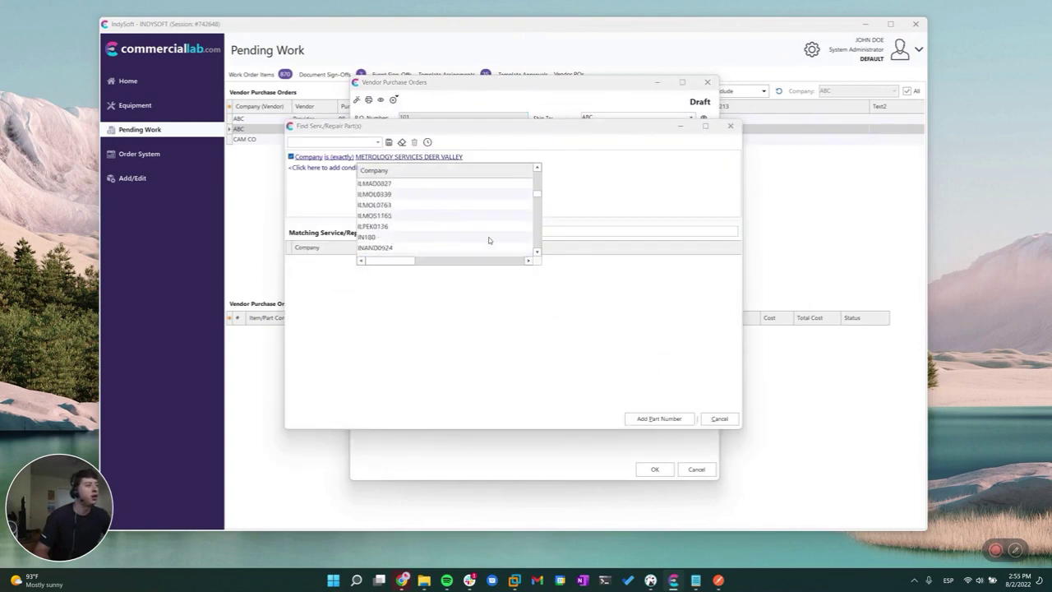
scroll(484, 241, "up", 10)
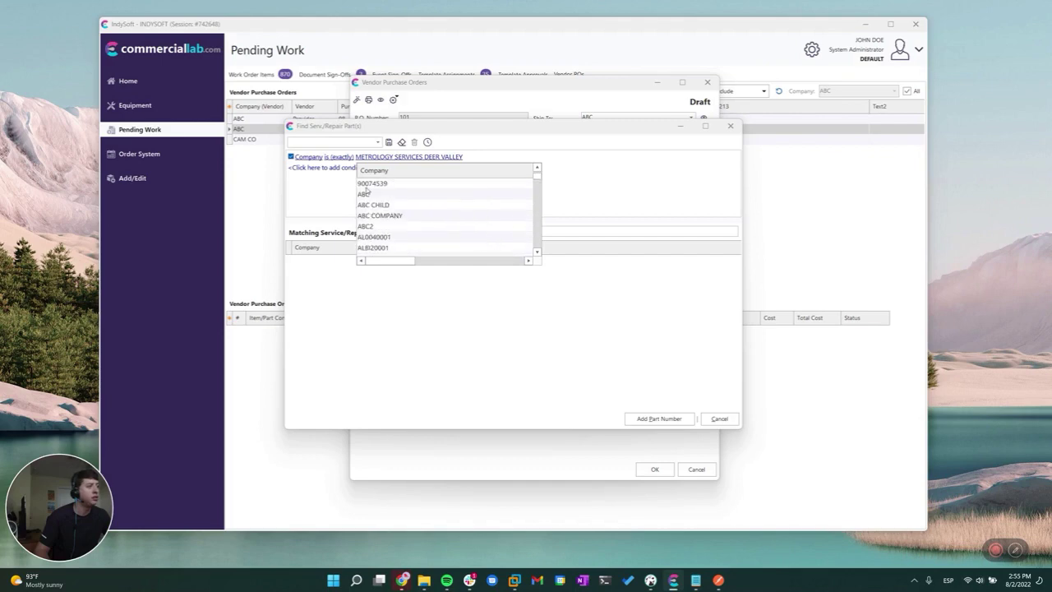
left_click(394, 194)
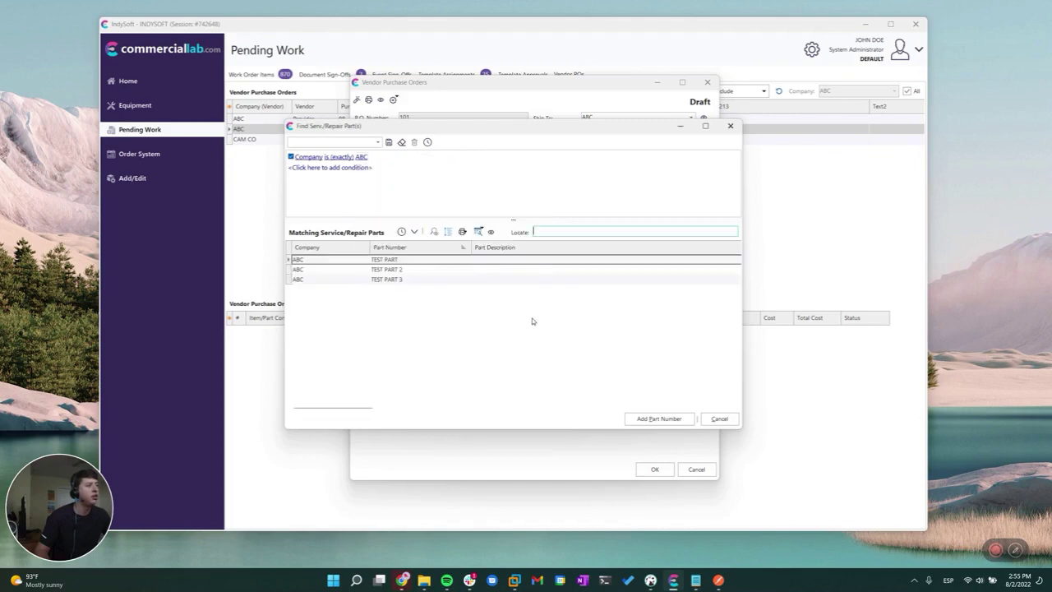
Select TEST PART, TEST PART 2 and TEST PART 3 together and add them to the purchase order's line items
left_click(492, 262)
left_click(498, 278, "shift")
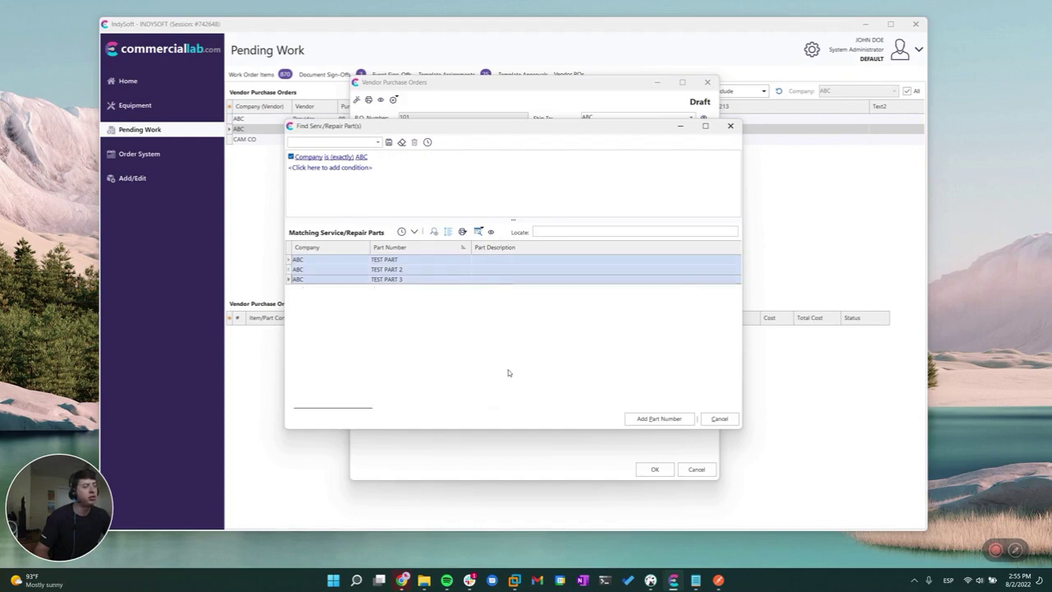
left_click(456, 261)
left_click(450, 272, "shift")
left_click(450, 277, "shift")
left_click(448, 264)
left_click(450, 283, "shift")
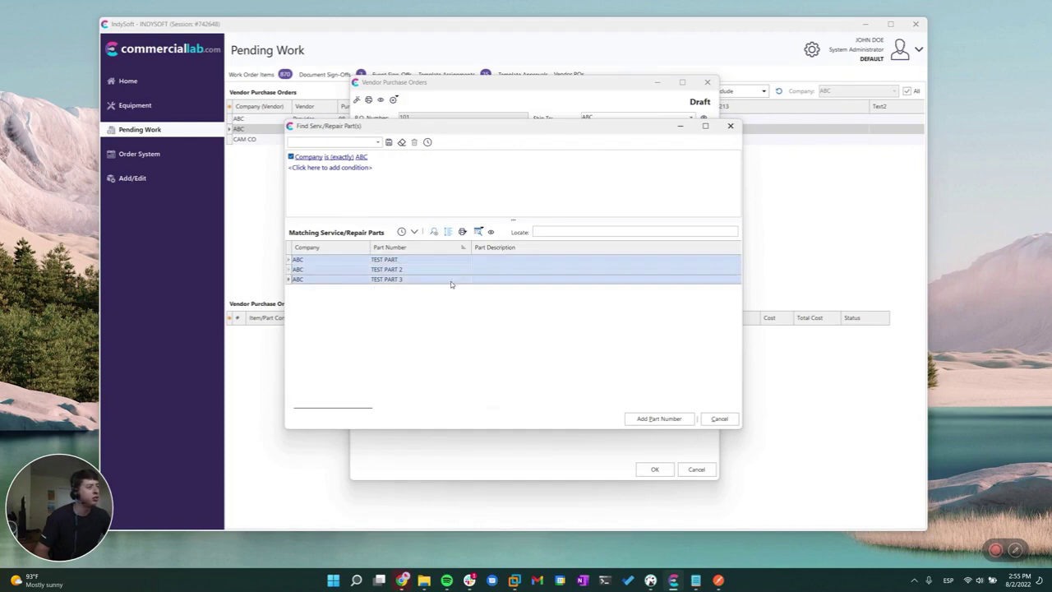
left_click(687, 420)
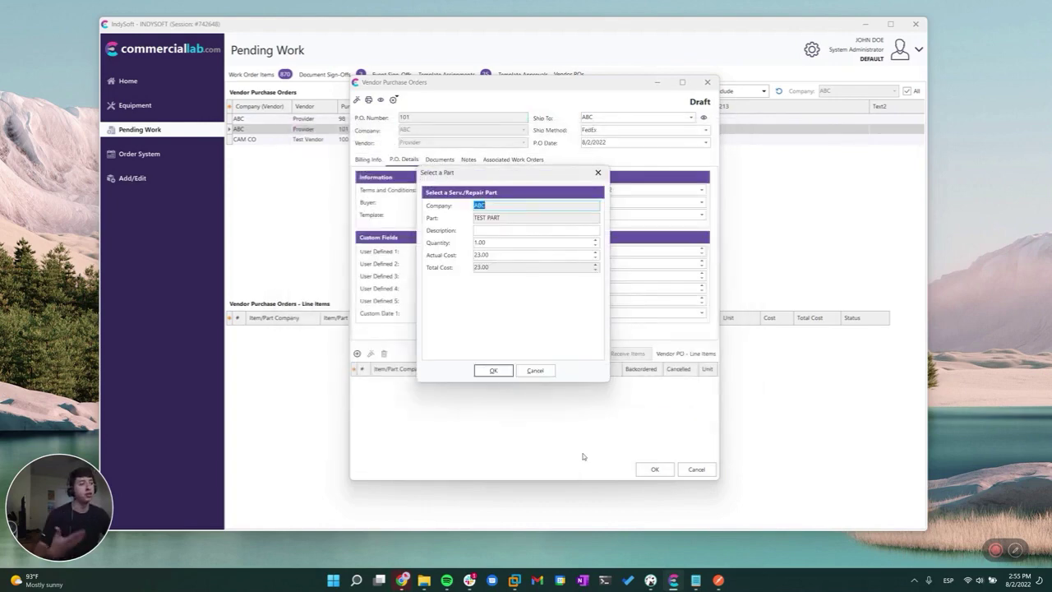
Set the actual cost of the TEST PART line item to 23.50
left_click(520, 230)
left_click(520, 255)
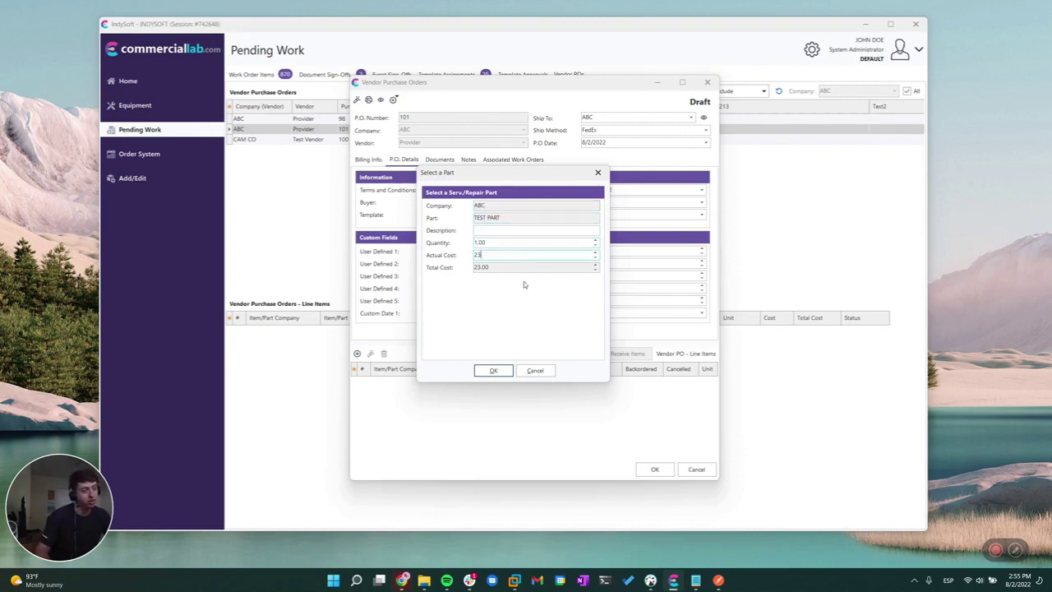
key("Tab")
key("shift+Tab")
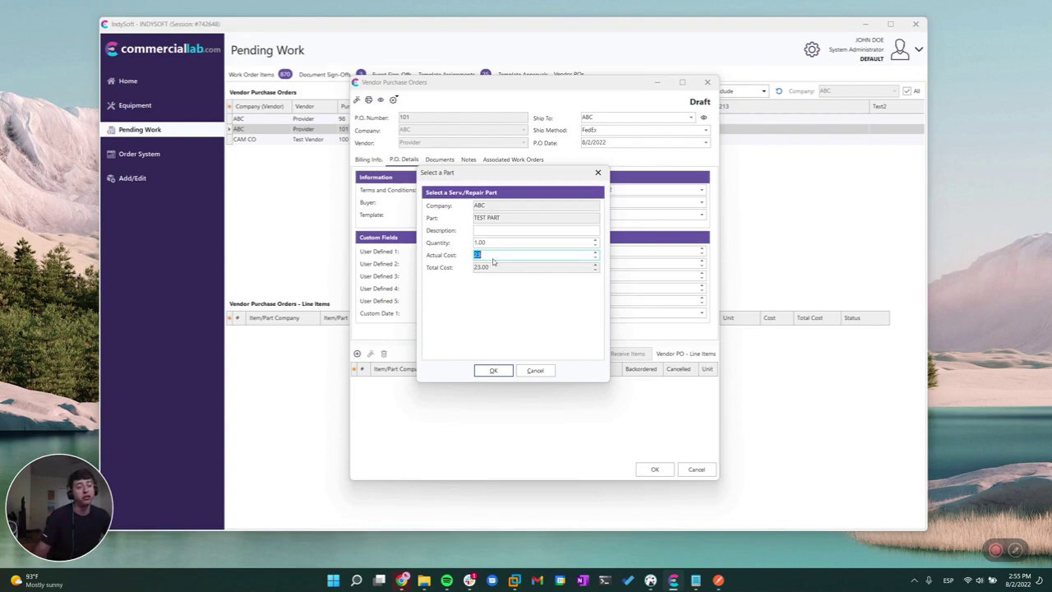
type("23.50")
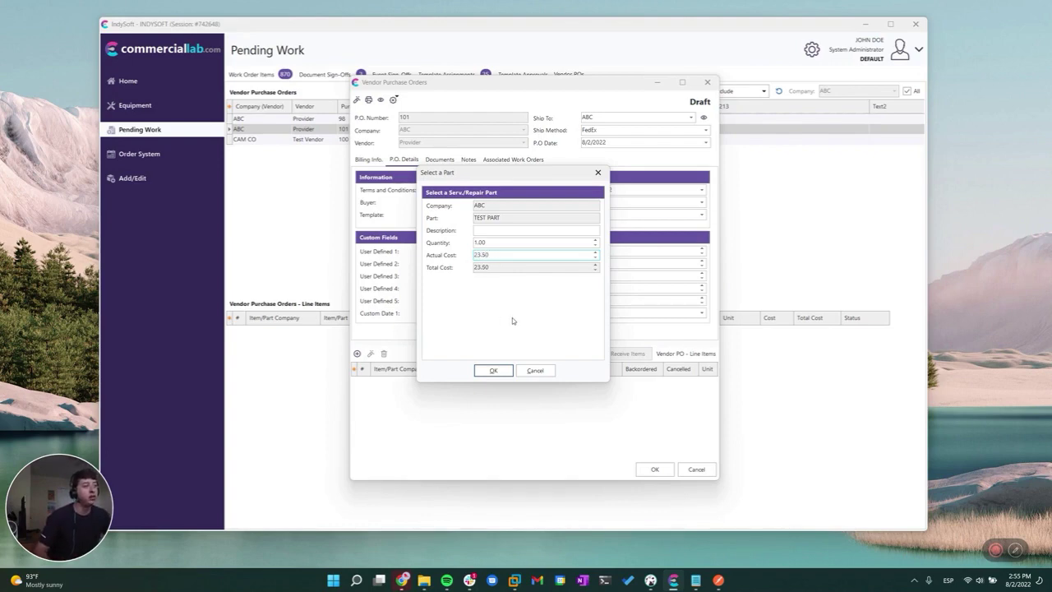
Set the TEST PART quantity to 10 and accept the line item
left_click(523, 244)
type("1")
left_click(522, 256)
left_click(523, 244)
type("10")
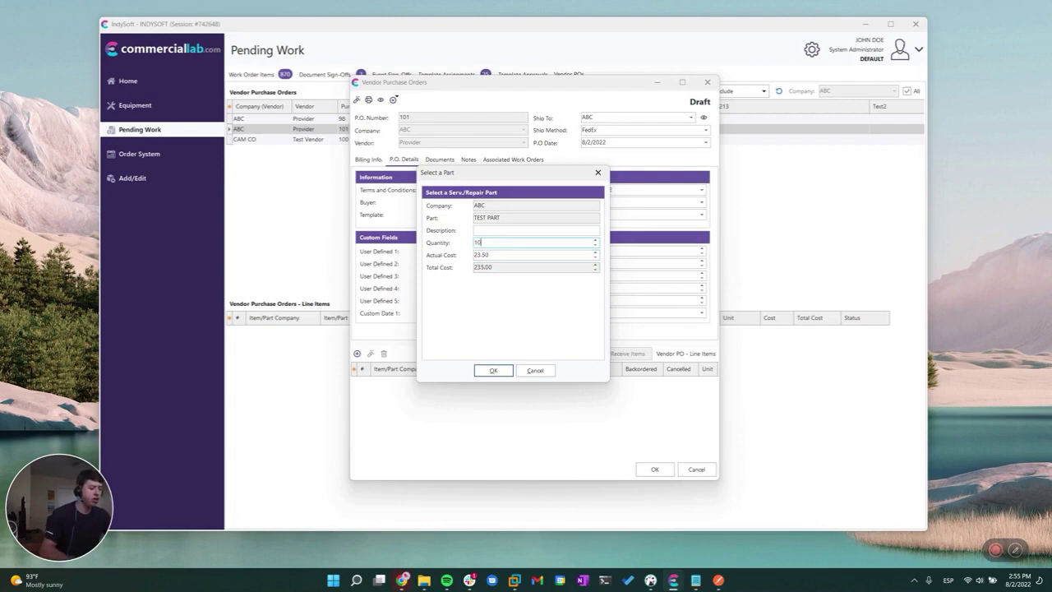
left_click(506, 370)
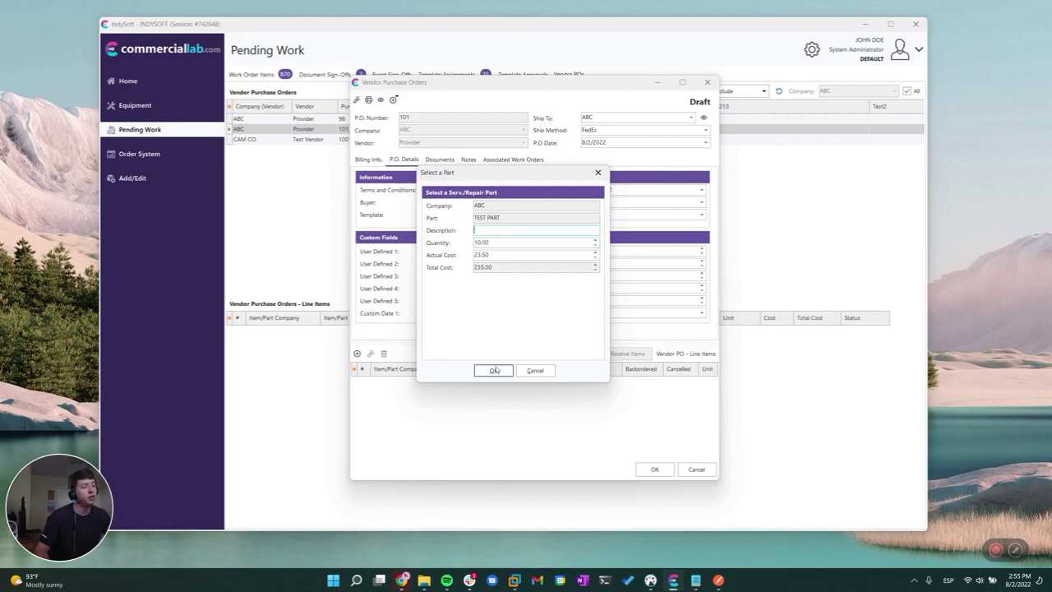
left_click(491, 371)
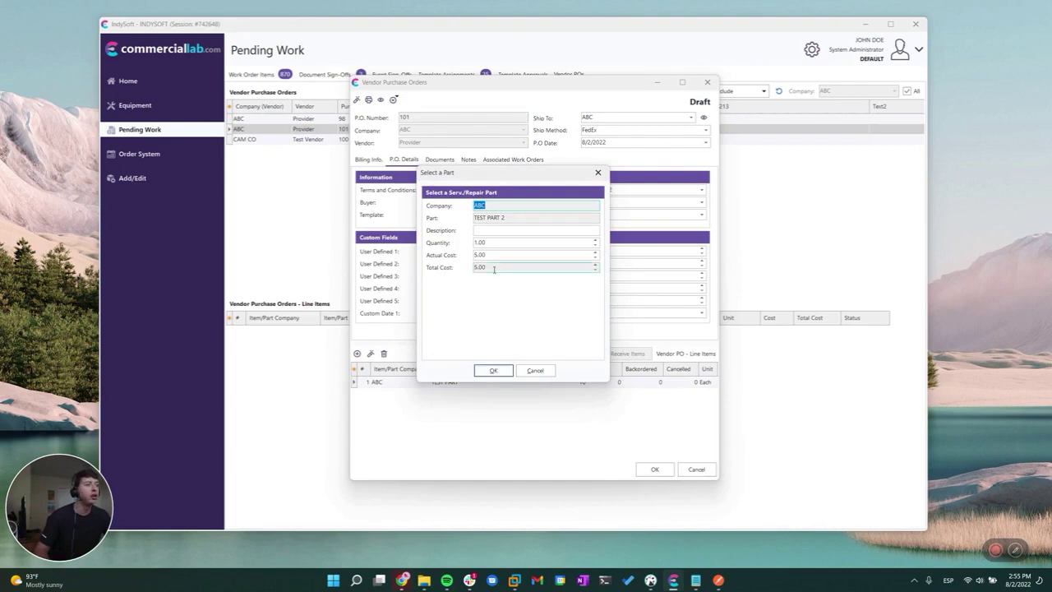
Set the TEST PART 2 quantity to 20 and accept the line item
left_click(477, 242)
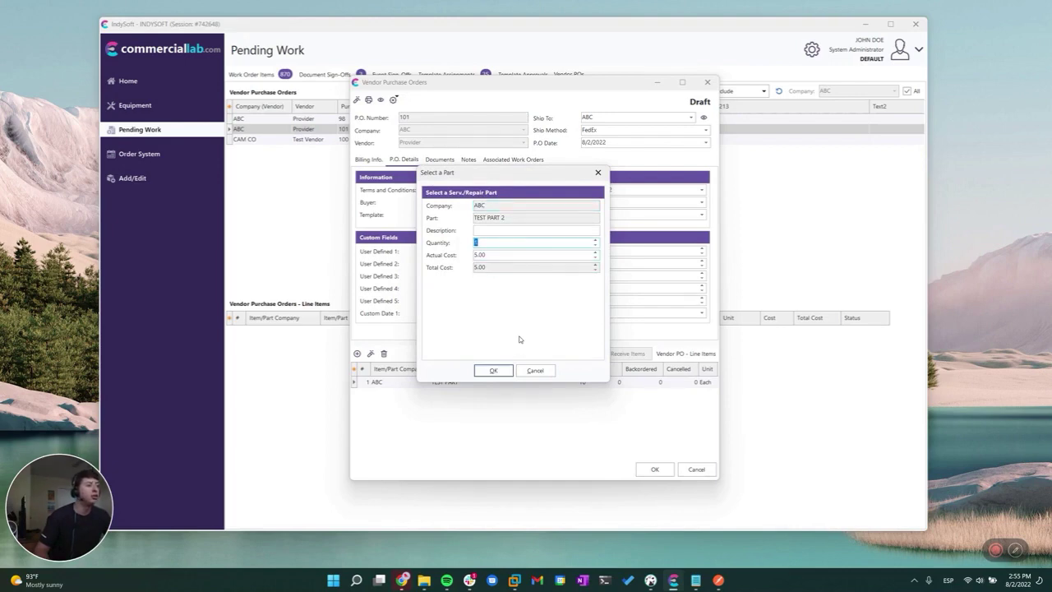
type("20")
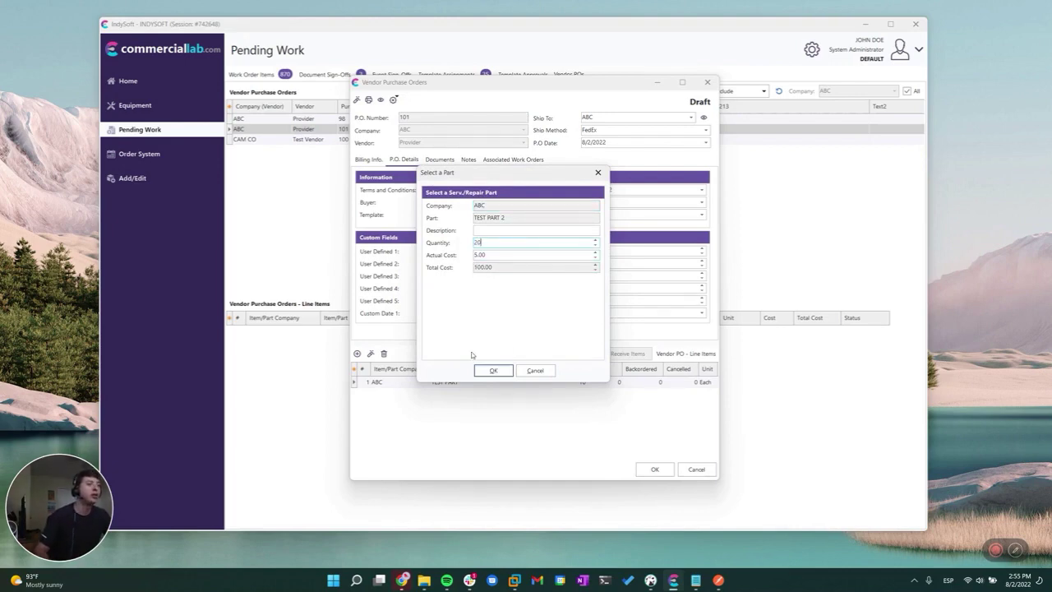
left_click(521, 271)
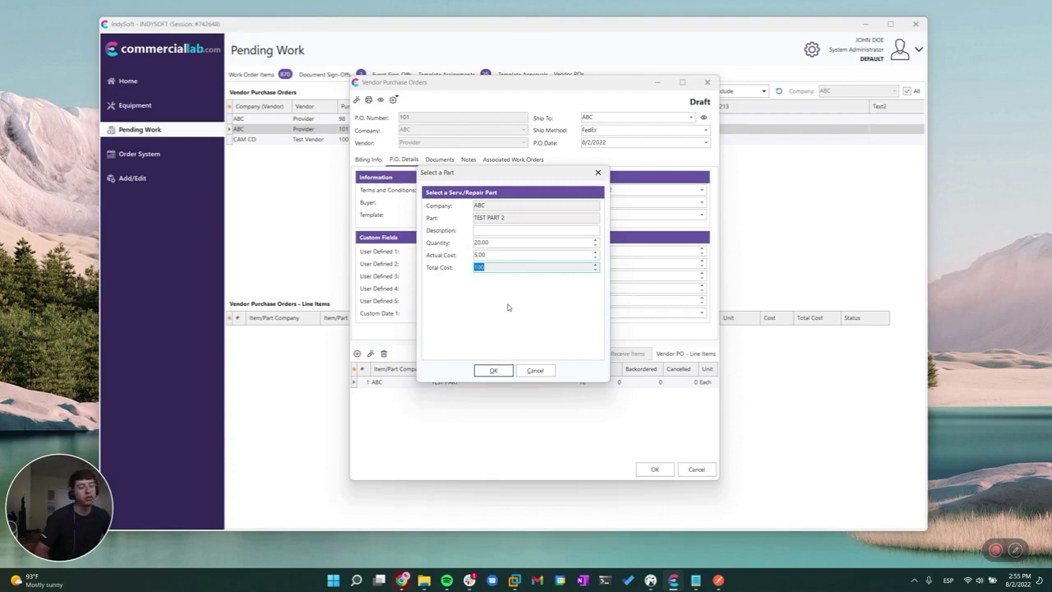
left_click(493, 370)
Set the TEST PART 3 quantity to 53 and accept the line item
left_click(502, 241)
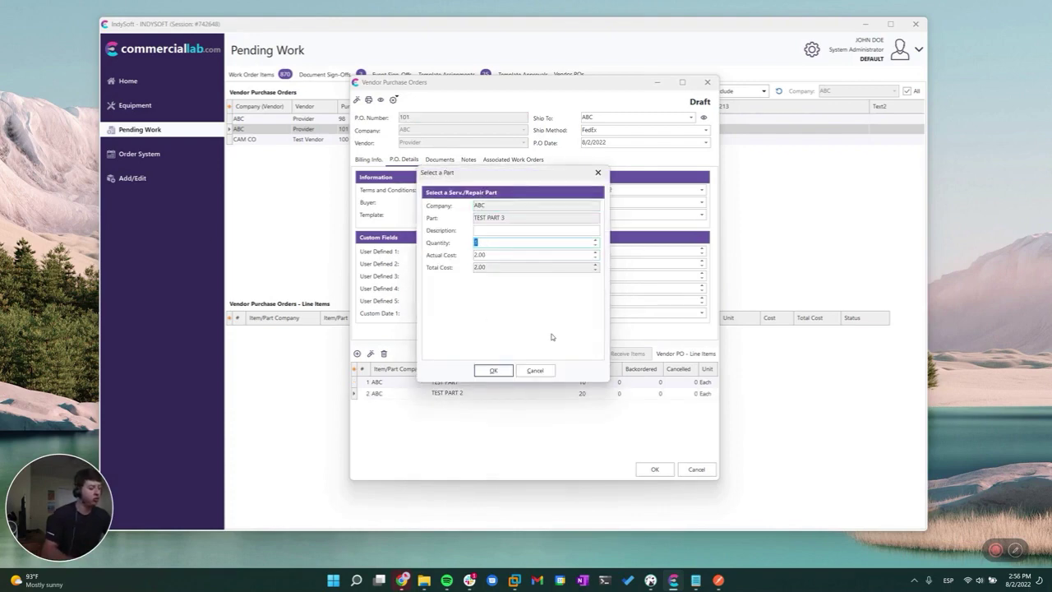
type("50")
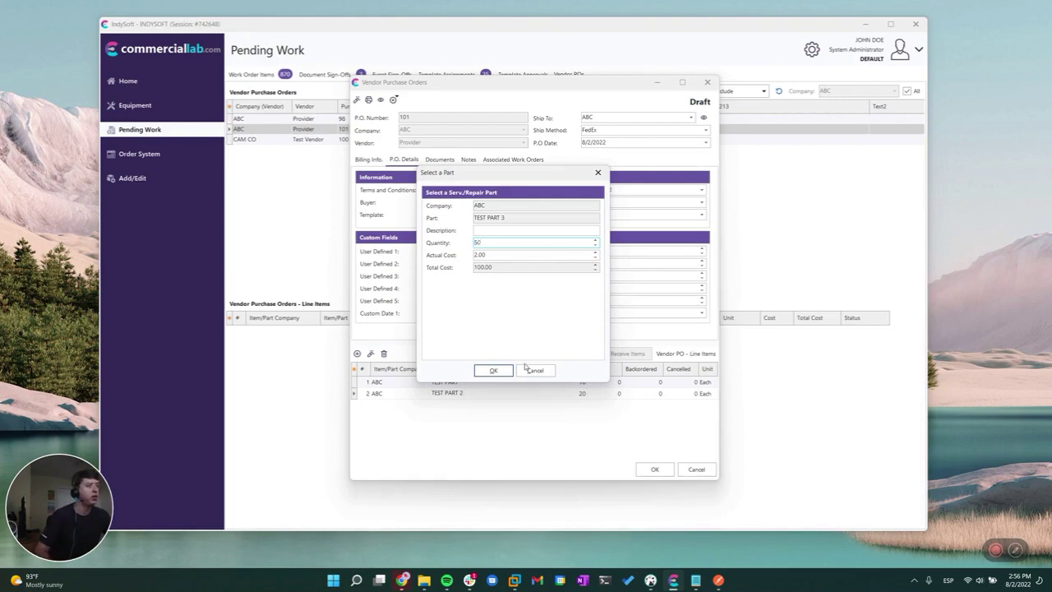
double_click(500, 242)
type("53")
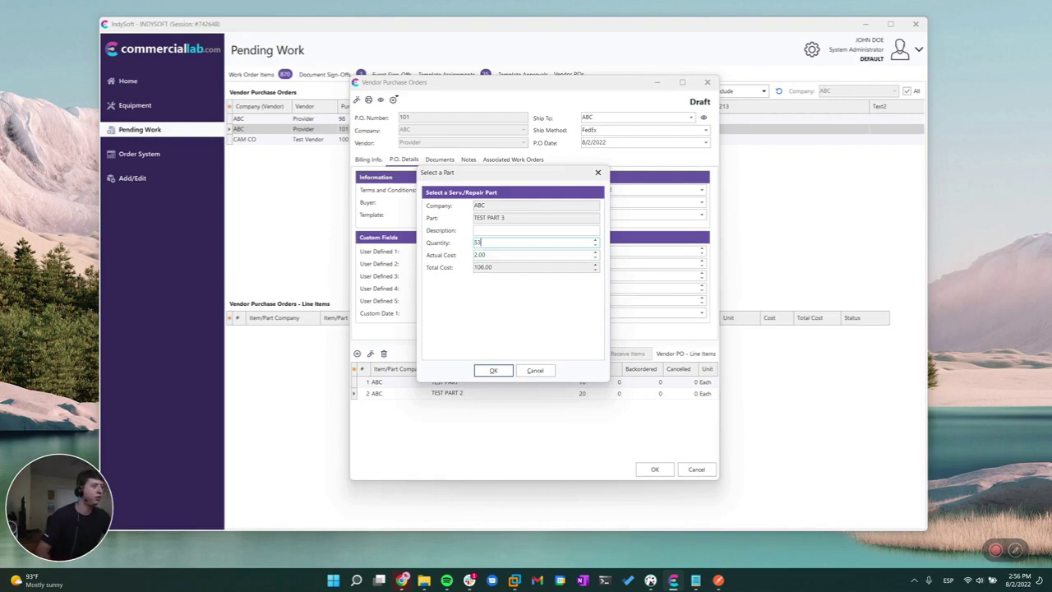
left_click(511, 372)
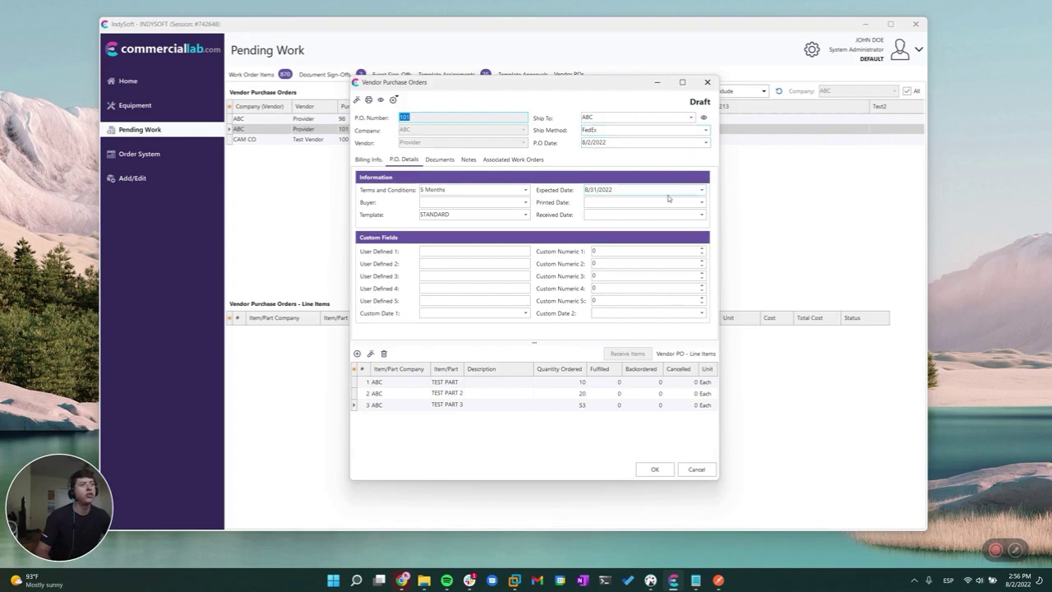
Print the purchase order to Screen with the STANDARD report
left_click(527, 203)
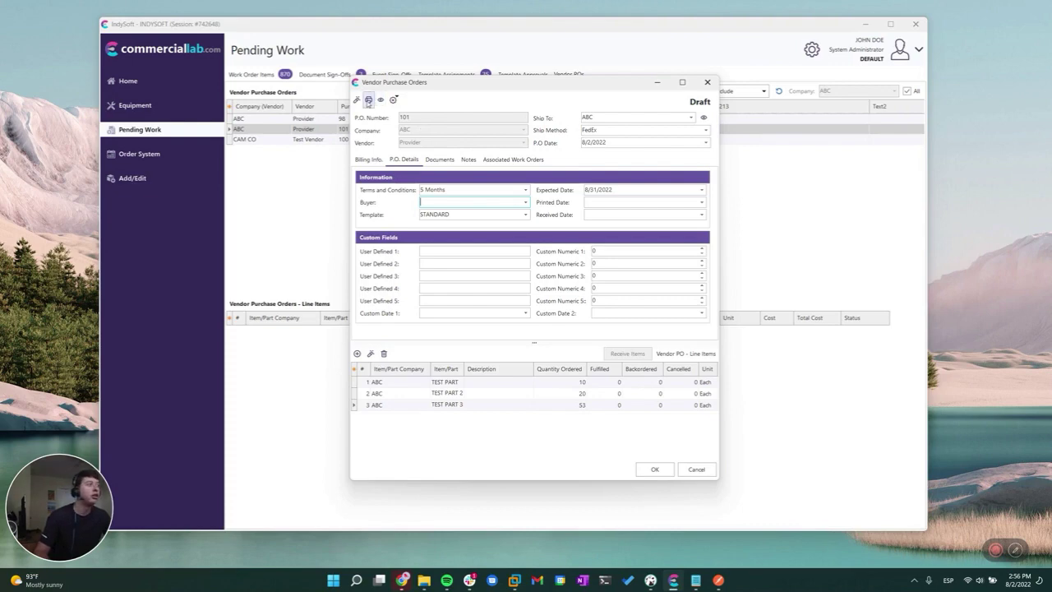
left_click(369, 100)
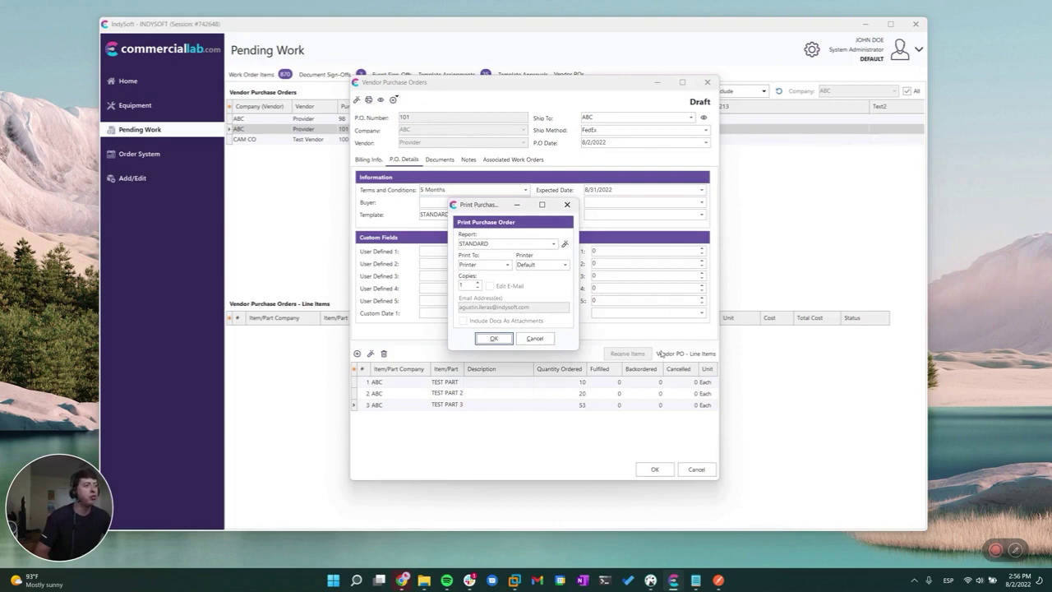
left_click(507, 265)
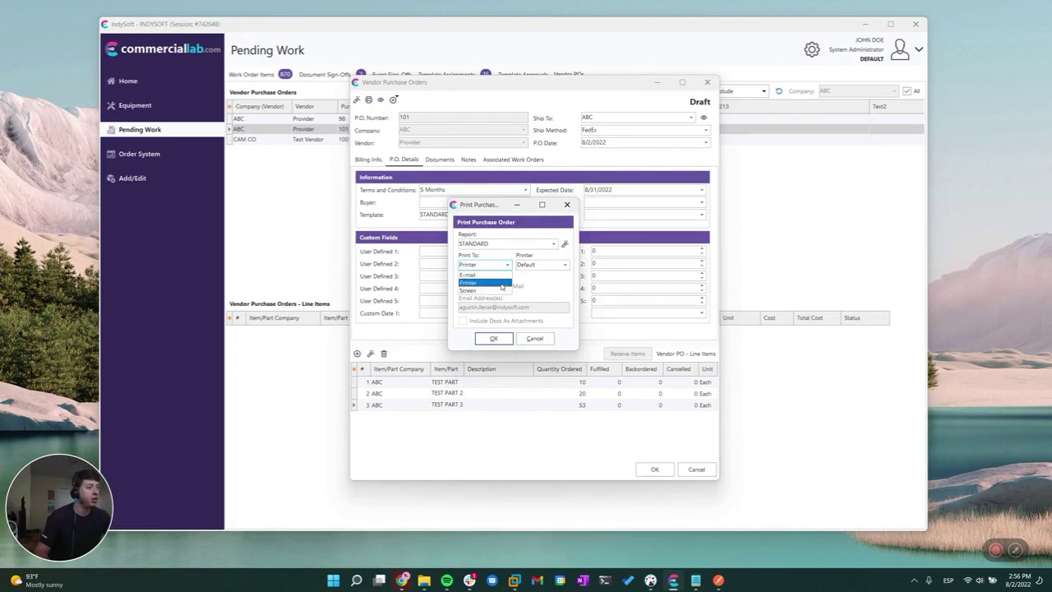
left_click(502, 291)
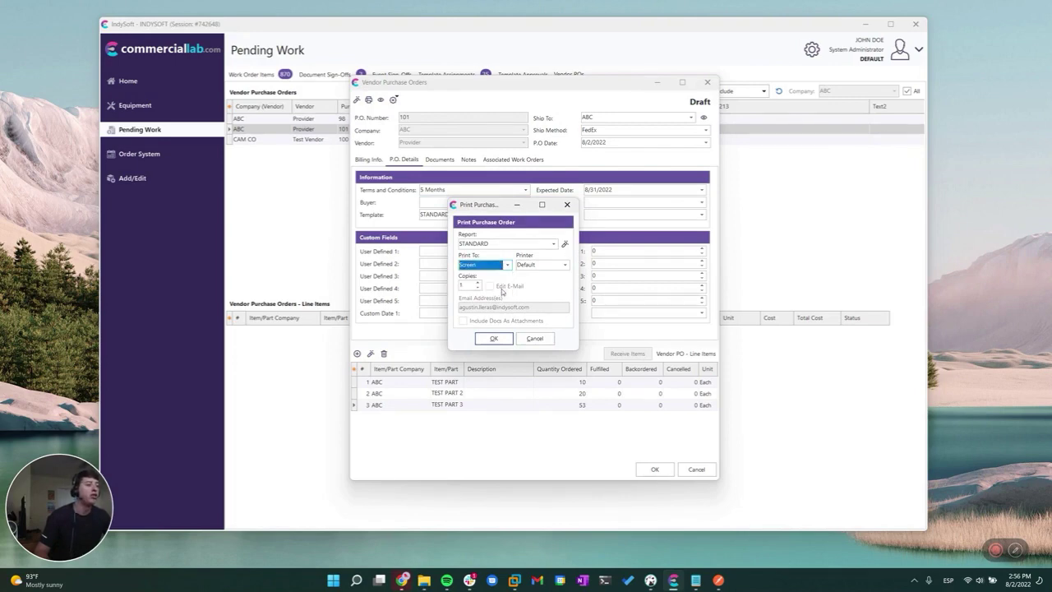
left_click(542, 244)
left_click(543, 250)
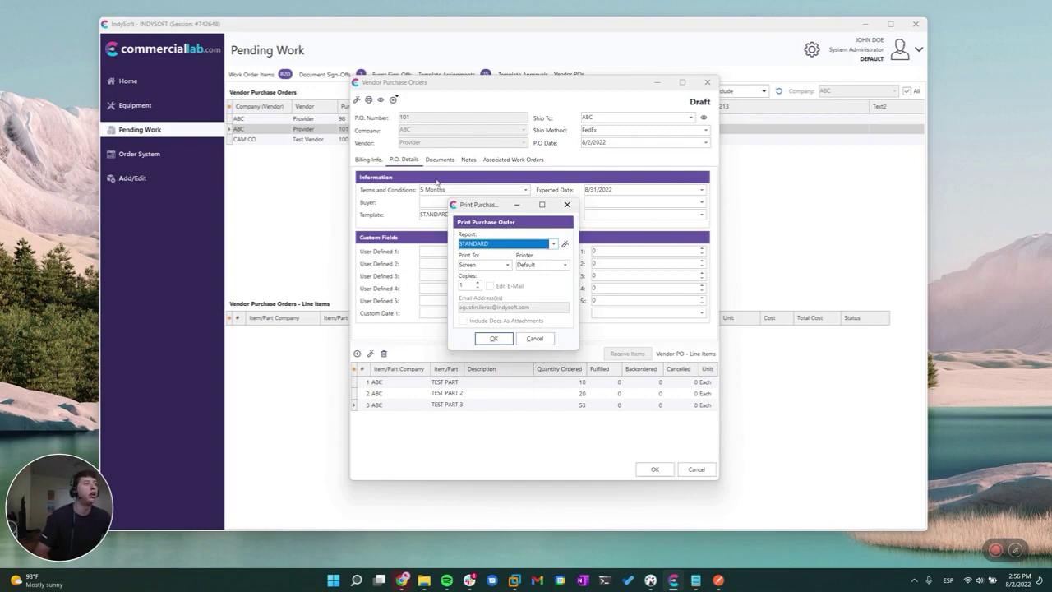
left_click(511, 339)
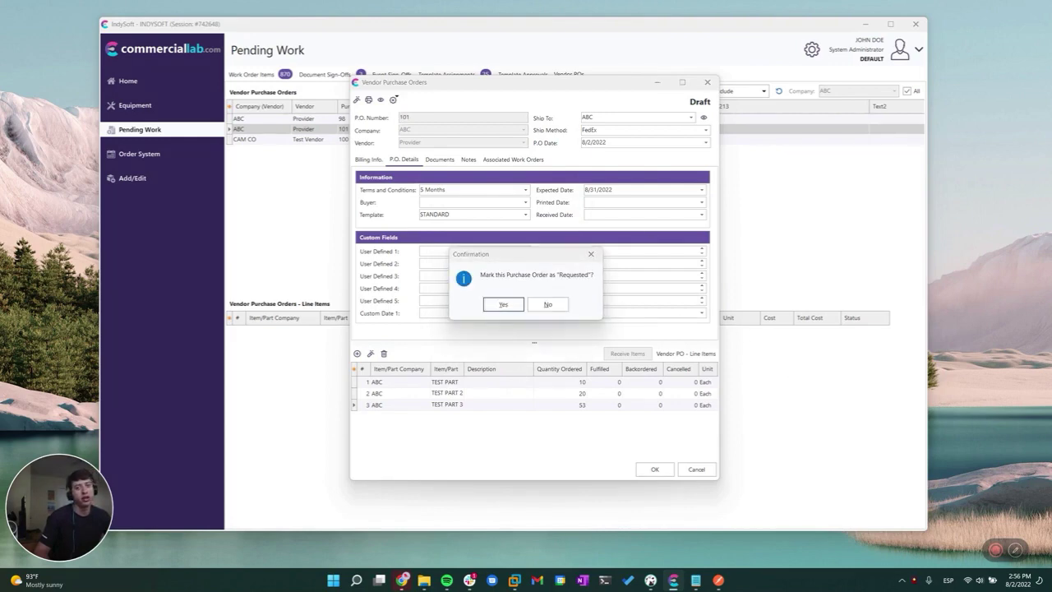
Review the purchase order report in an enlarged preview, and mark the order as Requested
left_click_drag(1041, 103, 299, 38)
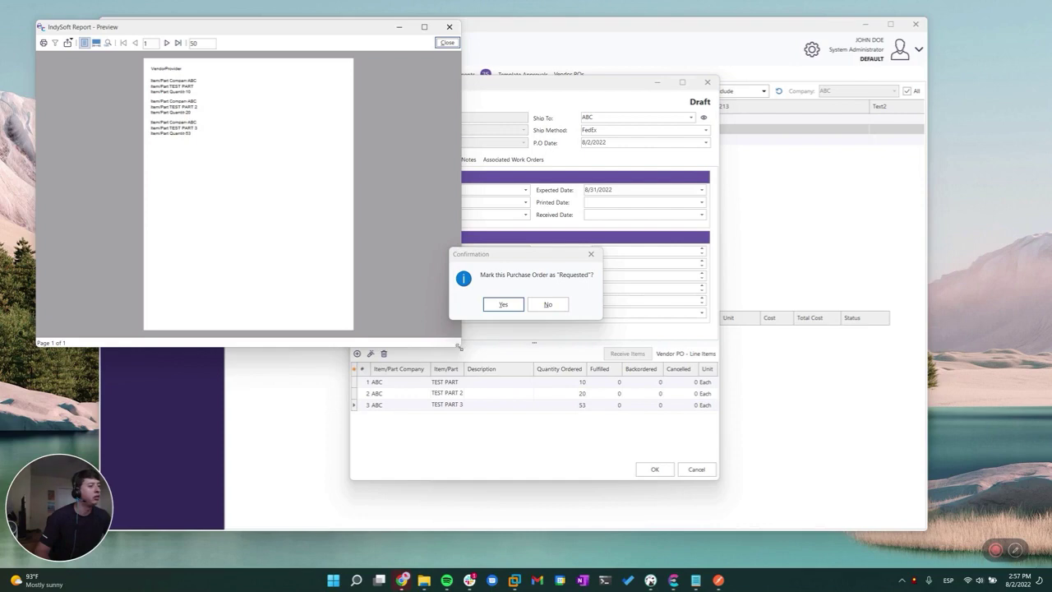
left_click_drag(457, 346, 830, 532)
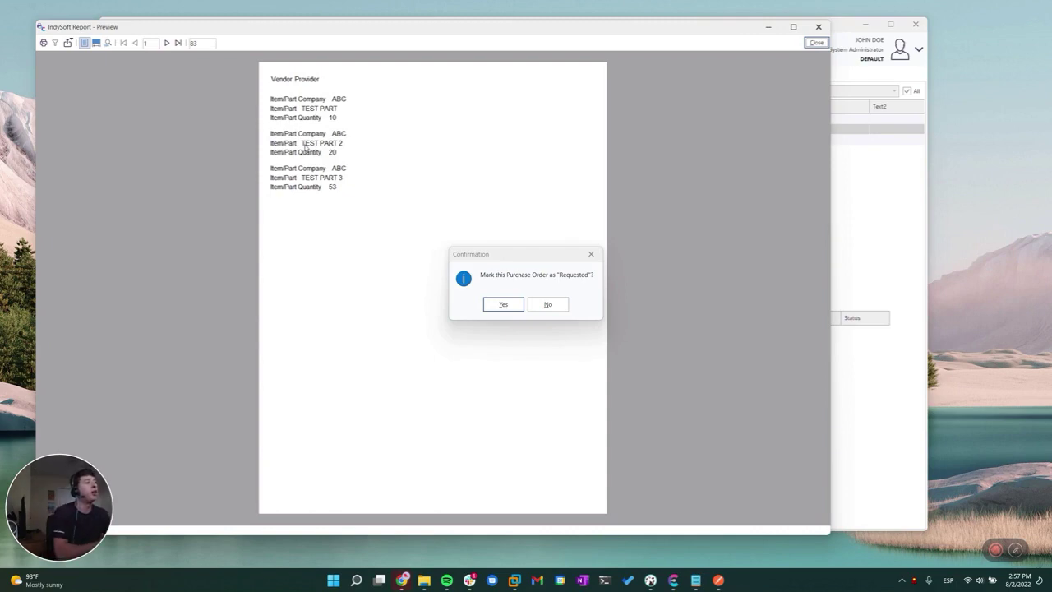
left_click(816, 42)
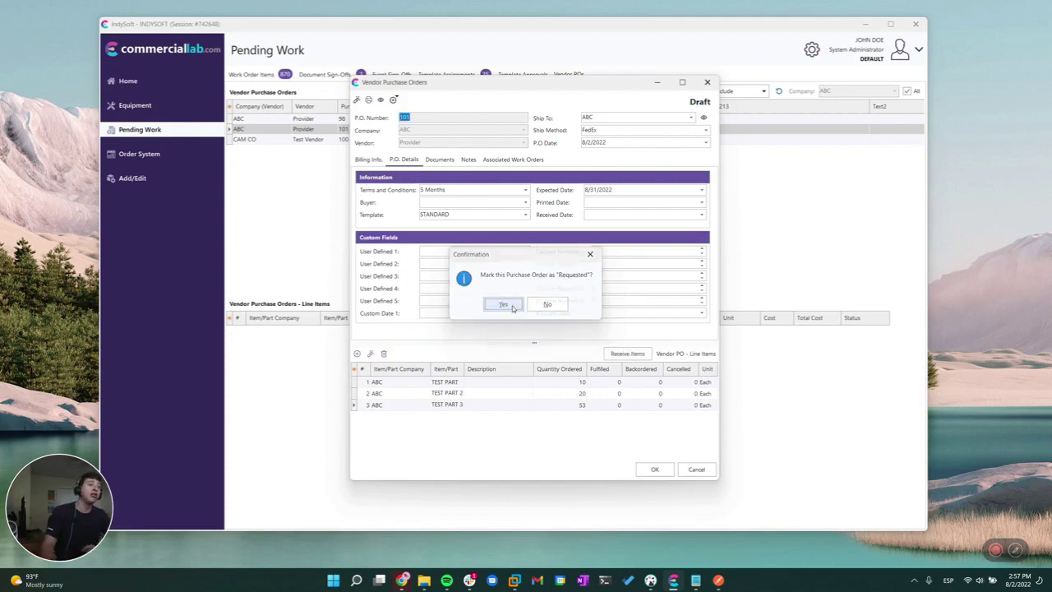
left_click(499, 304)
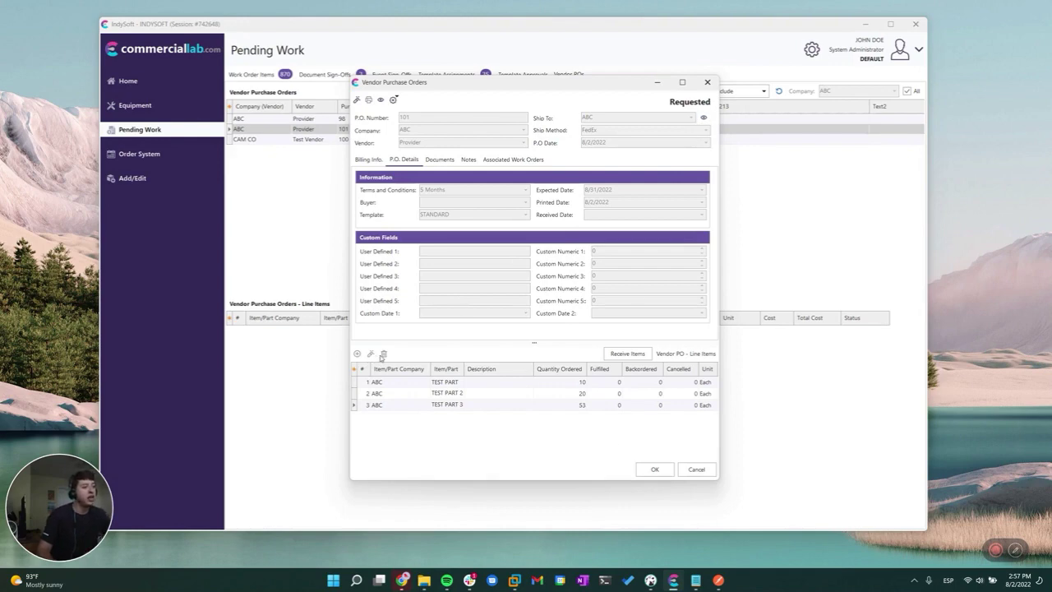
Review the requested order's billing information, details, documents, notes and associated work orders, and save the order
left_click(369, 160)
left_click(403, 159)
left_click(439, 159)
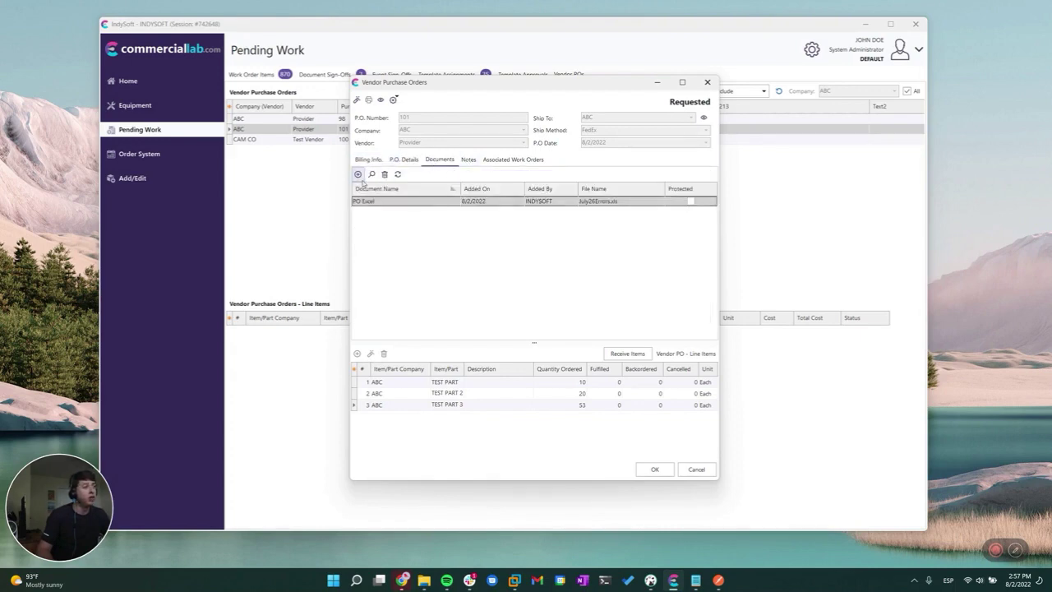
left_click(468, 159)
left_click(445, 200)
left_click(513, 161)
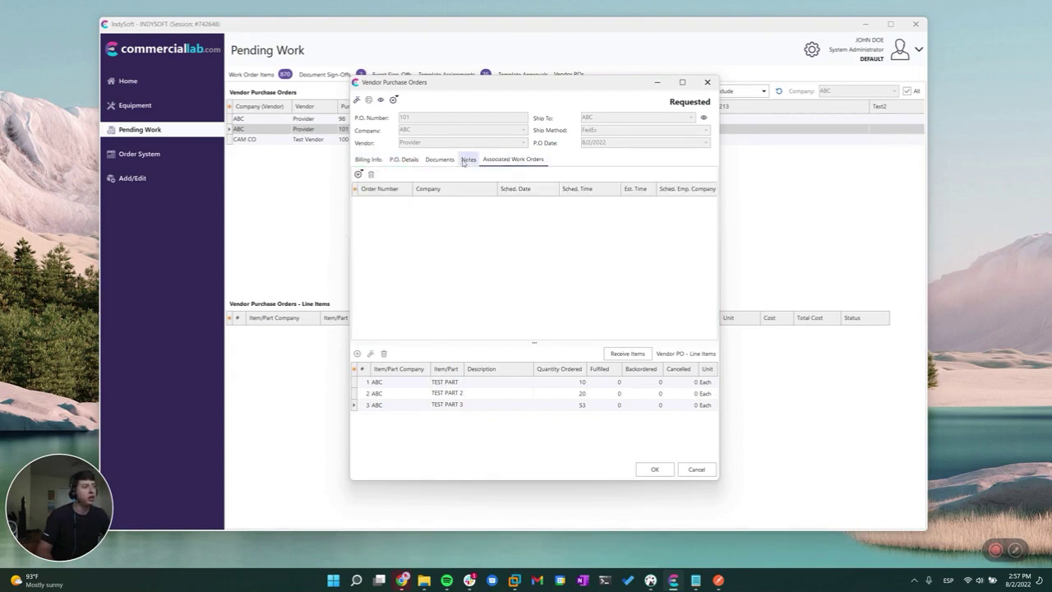
left_click(404, 159)
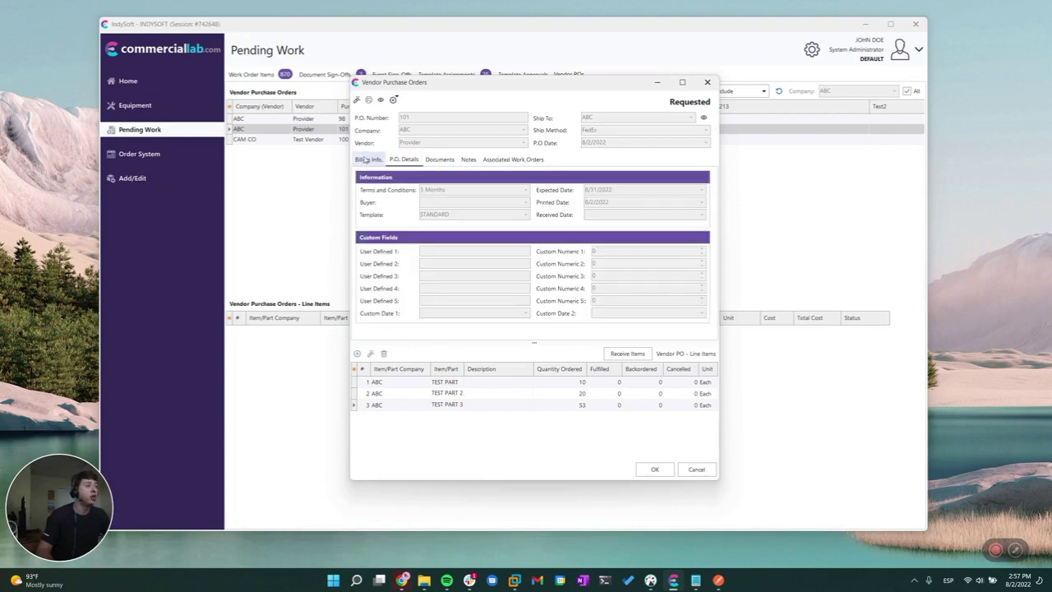
left_click(655, 469)
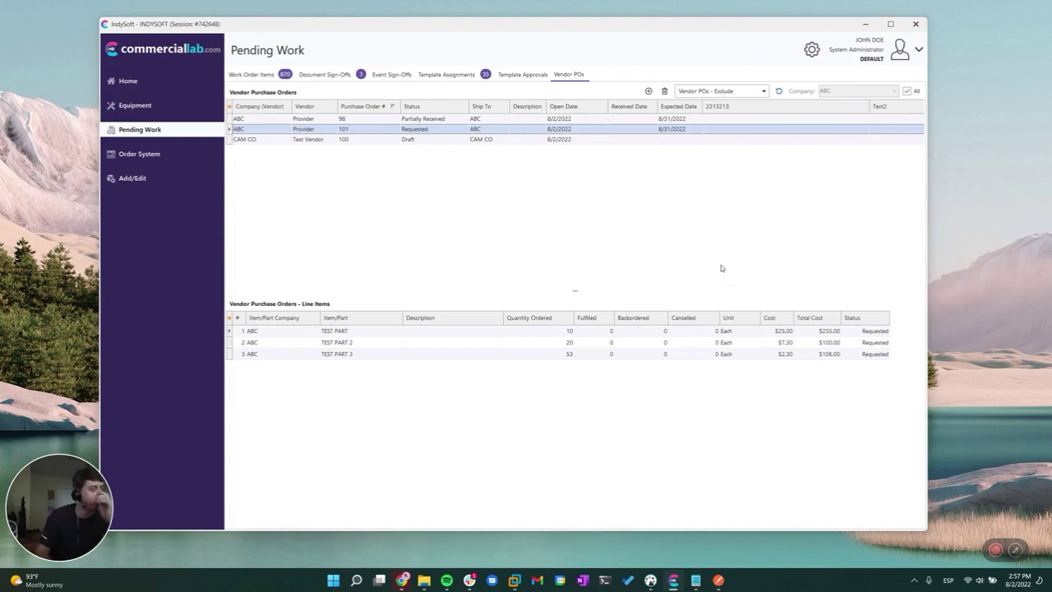
Reopen the requested ABC purchase order and enlarge its window to check the line items' costs and statuses
double_click(663, 130)
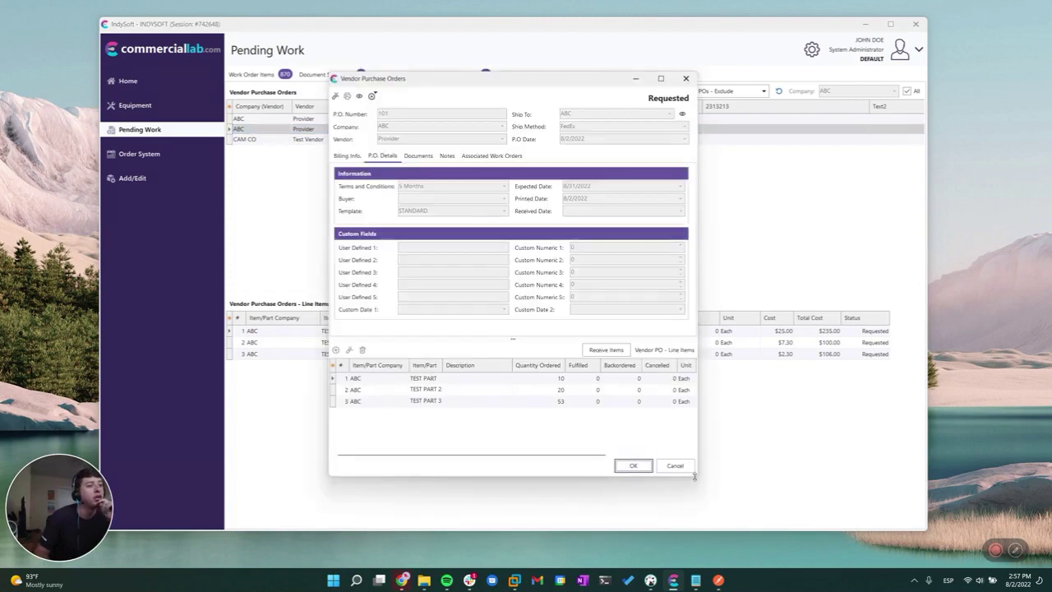
left_click_drag(697, 476, 790, 498)
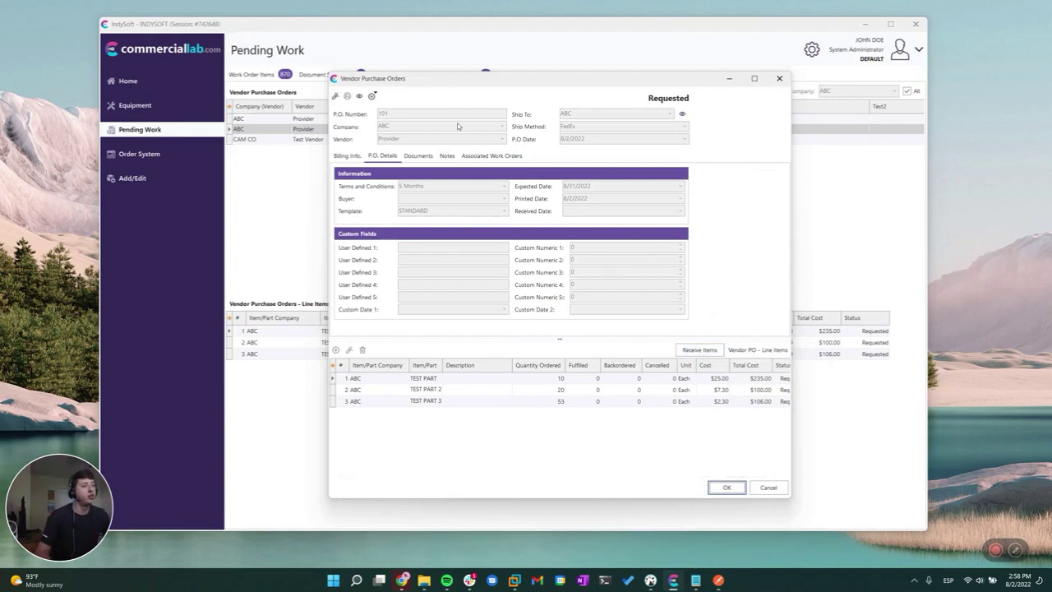
left_click_drag(791, 191, 707, 191)
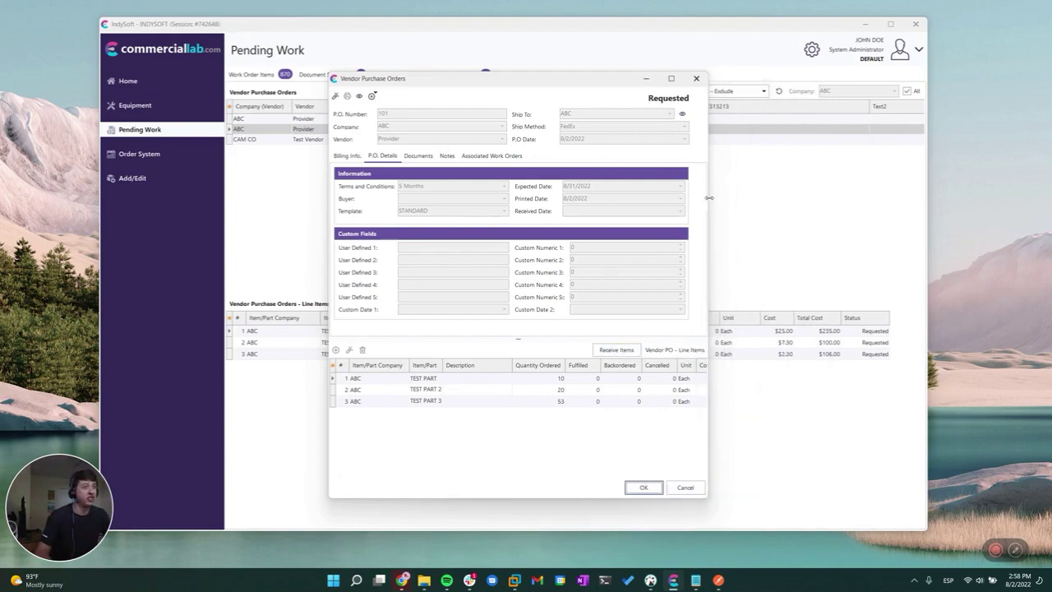
Mark the purchase order as Draft, and mark it as Requested again
left_click(335, 95)
left_click(364, 122)
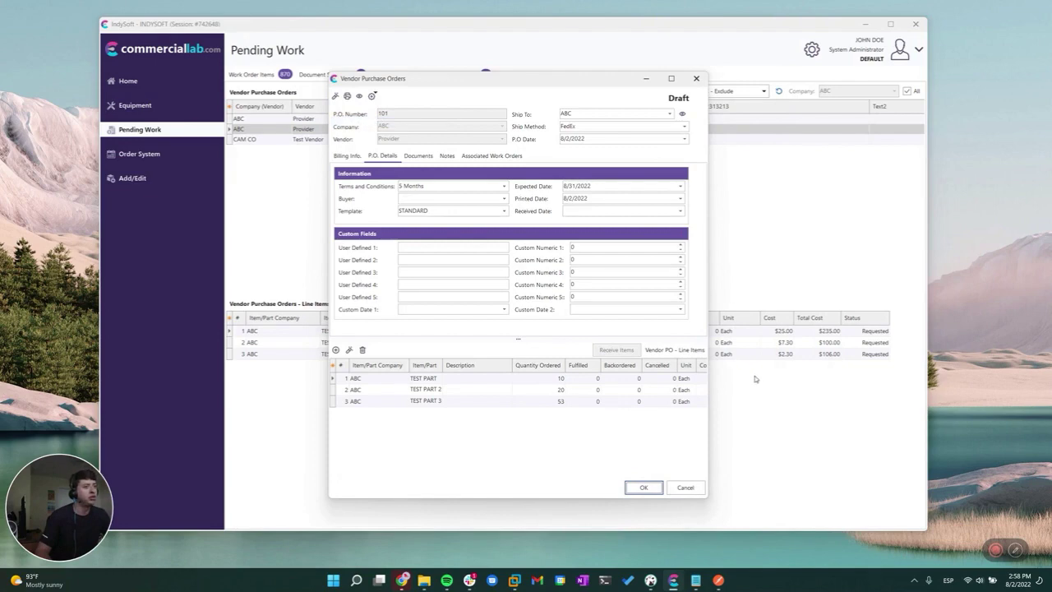
left_click(336, 95)
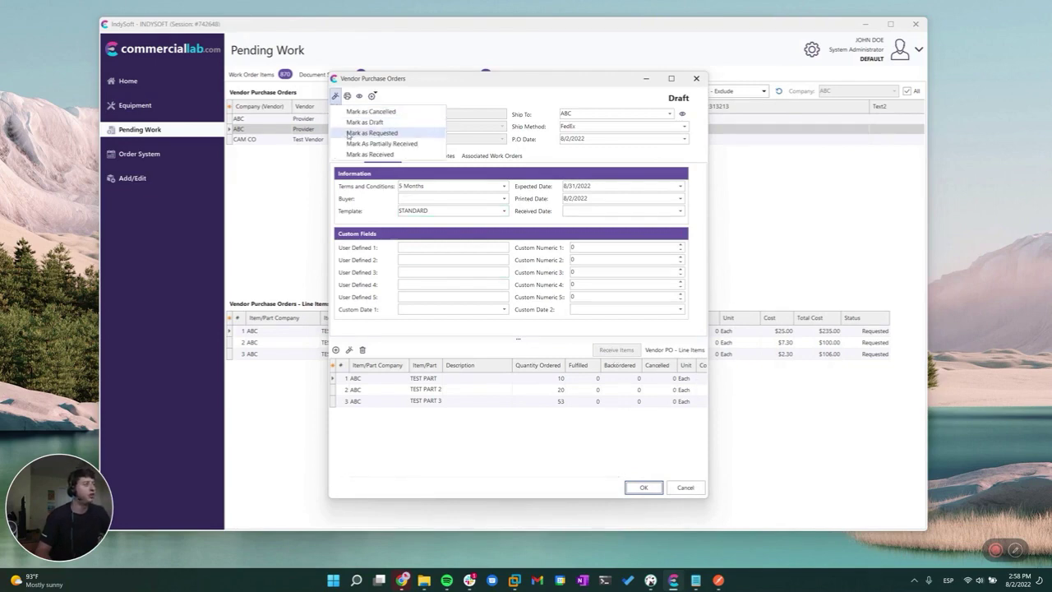
left_click(348, 135)
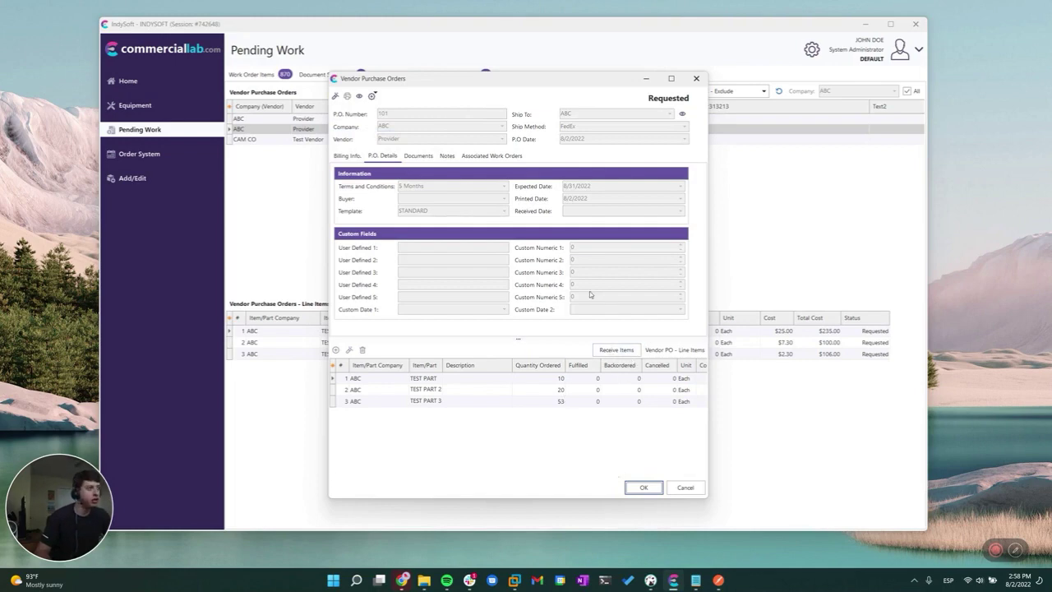
Open the order's REVISION-00001 PDF from its documents to check the listed parts and quantities, and return to the order
left_click(426, 159)
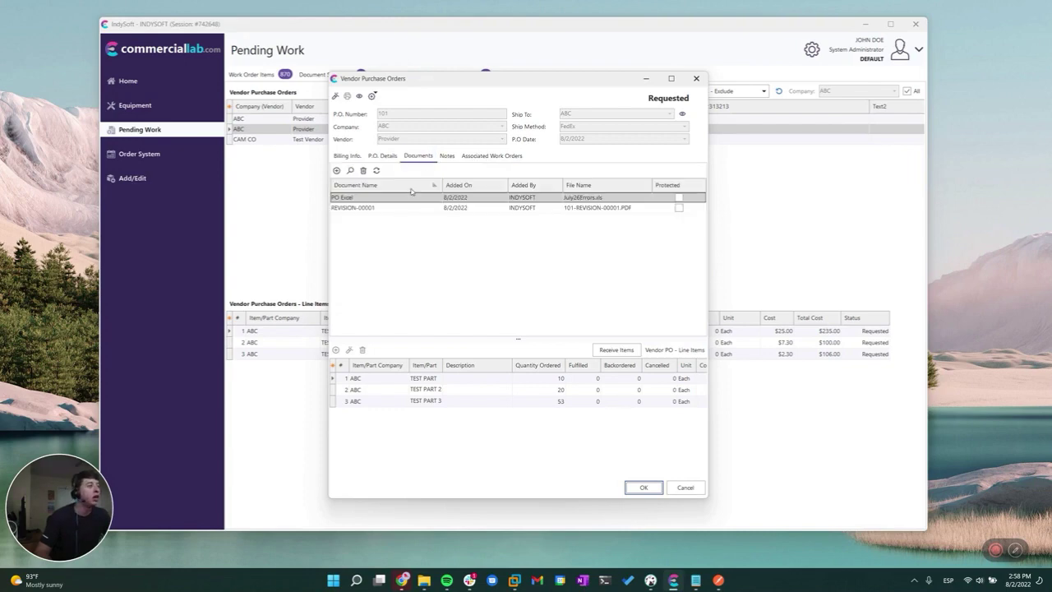
left_click(365, 209)
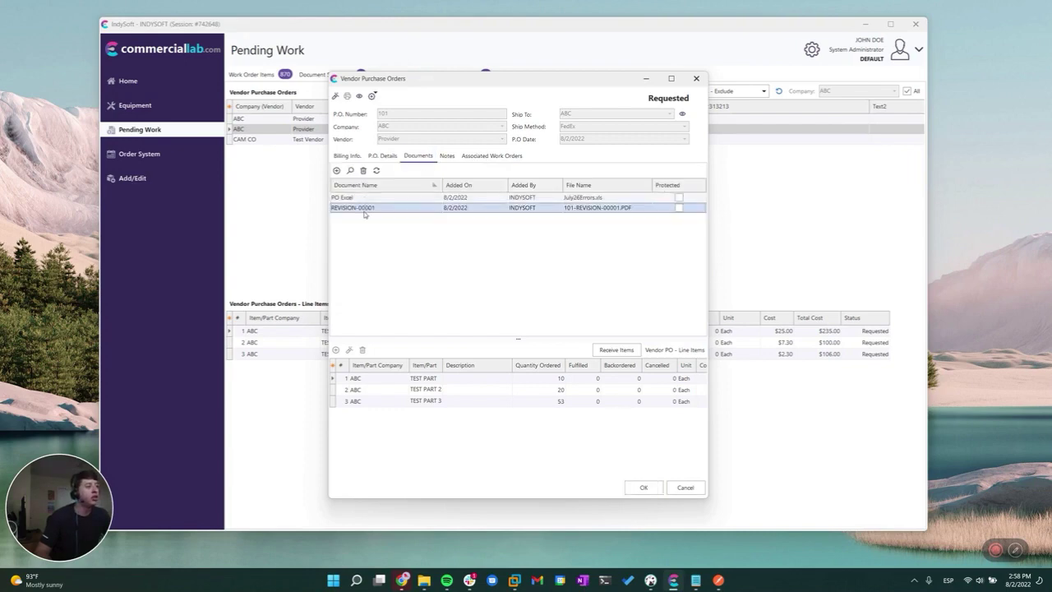
double_click(613, 211)
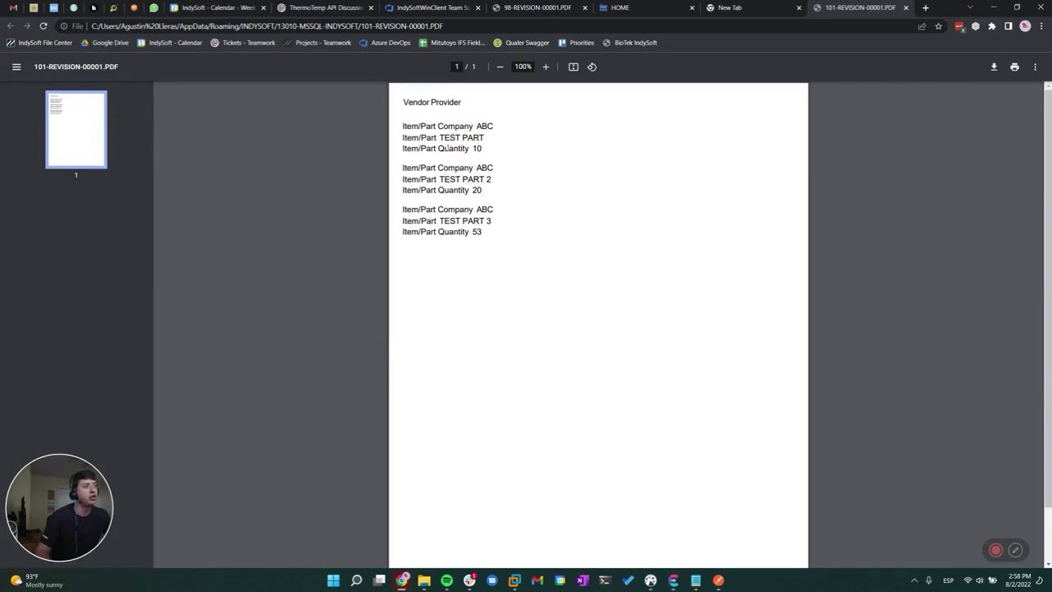
left_click(993, 7)
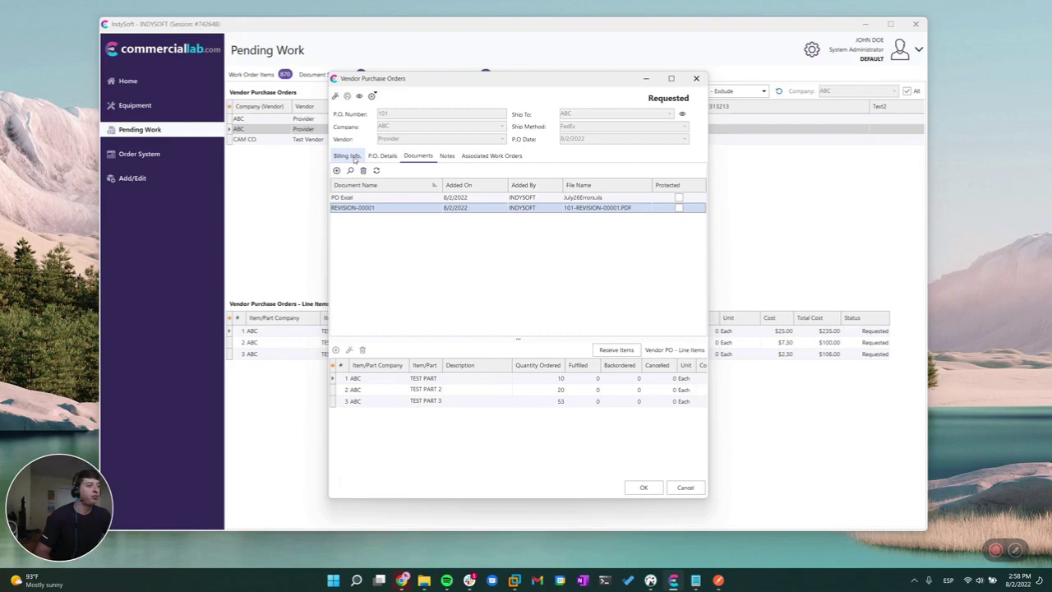
Select all three line items of the purchase order and start receiving them from the vendor
left_click(382, 156)
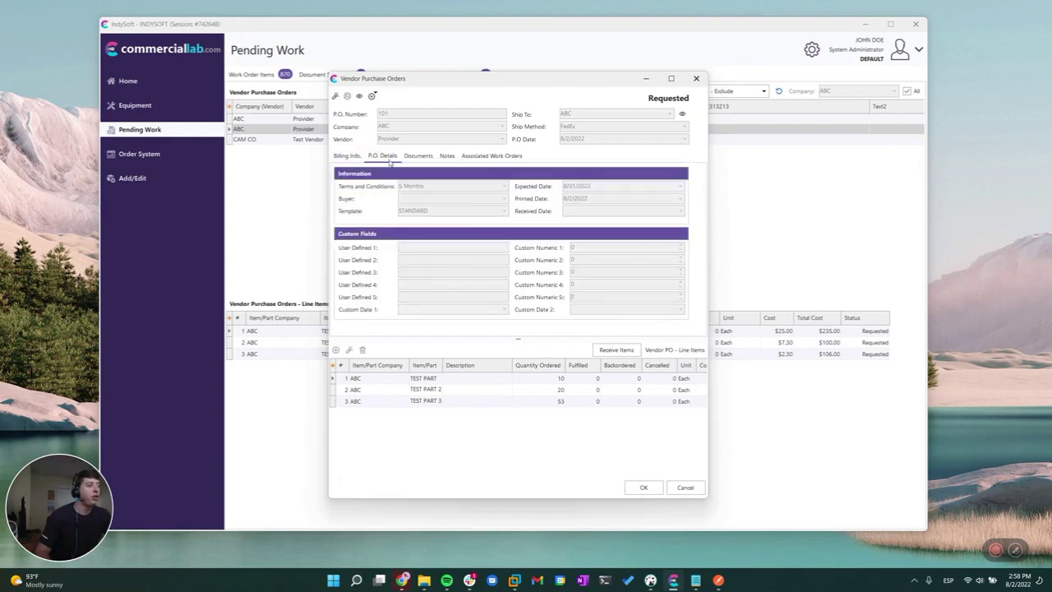
left_click(578, 380)
left_click(512, 403, "shift")
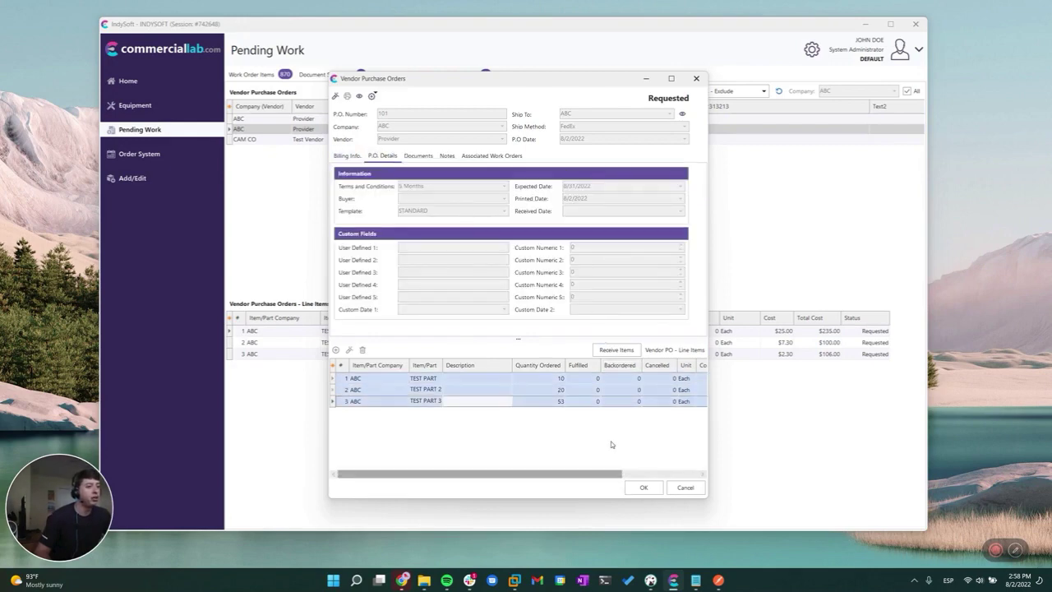
left_click(612, 353)
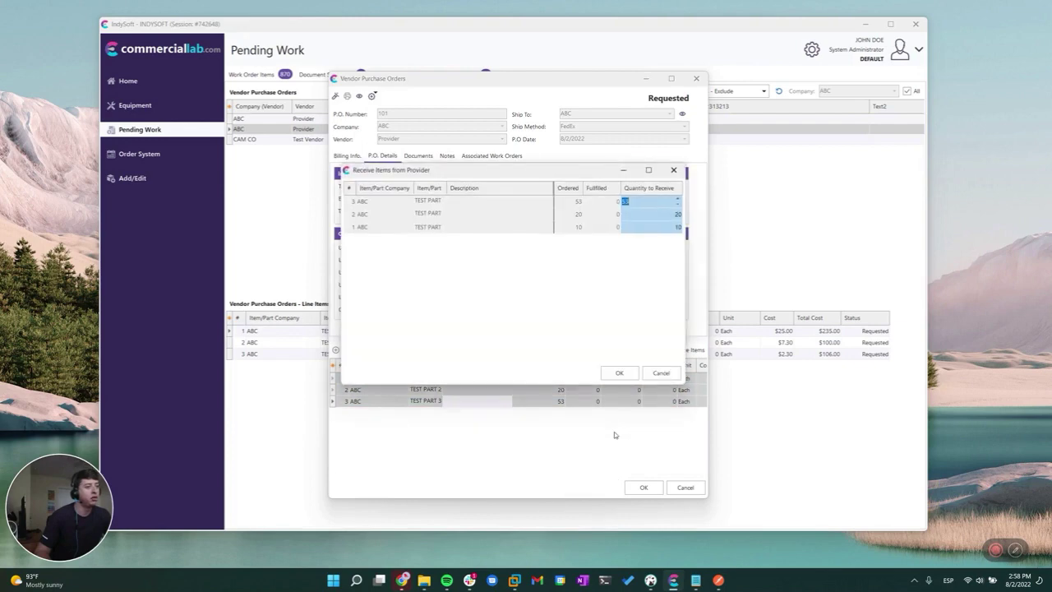
Examine the ordered quantities and the quantities to receive for the three line items
left_click(604, 279)
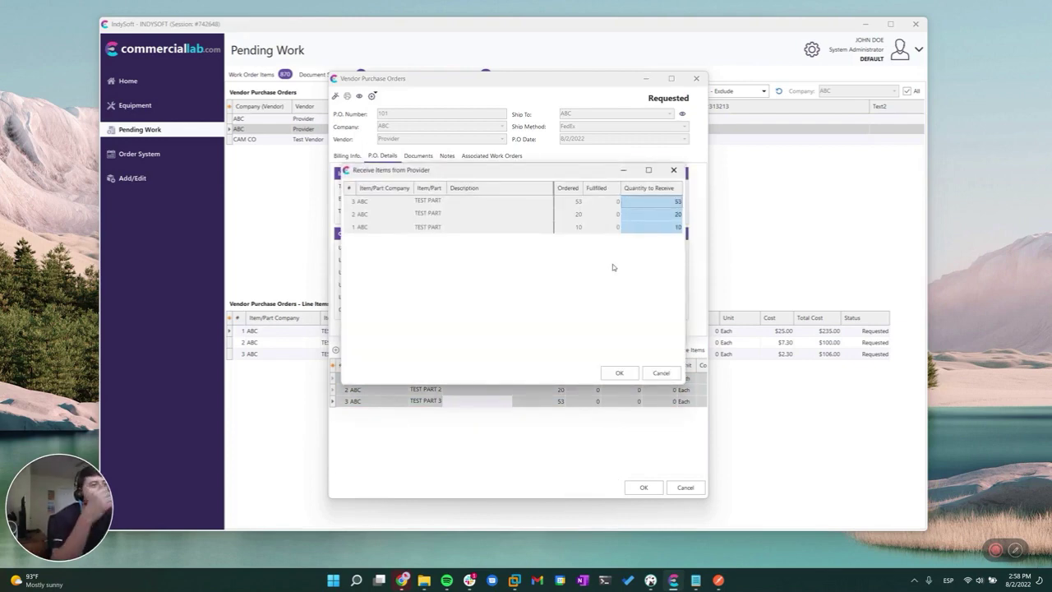
left_click(618, 203)
left_click(639, 201)
key("Down")
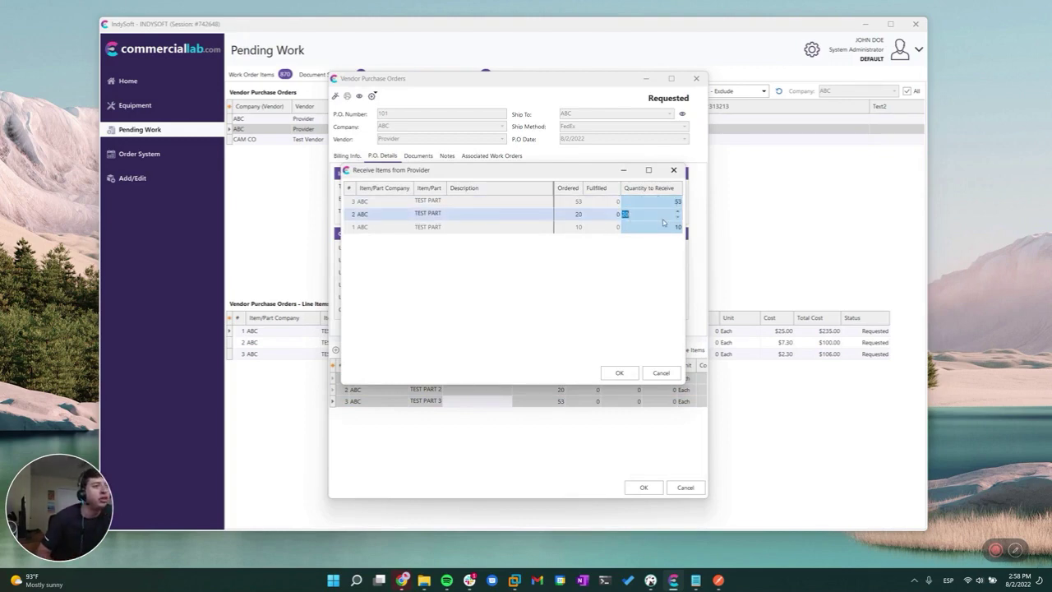
key("Down")
key("Up")
key("Up")
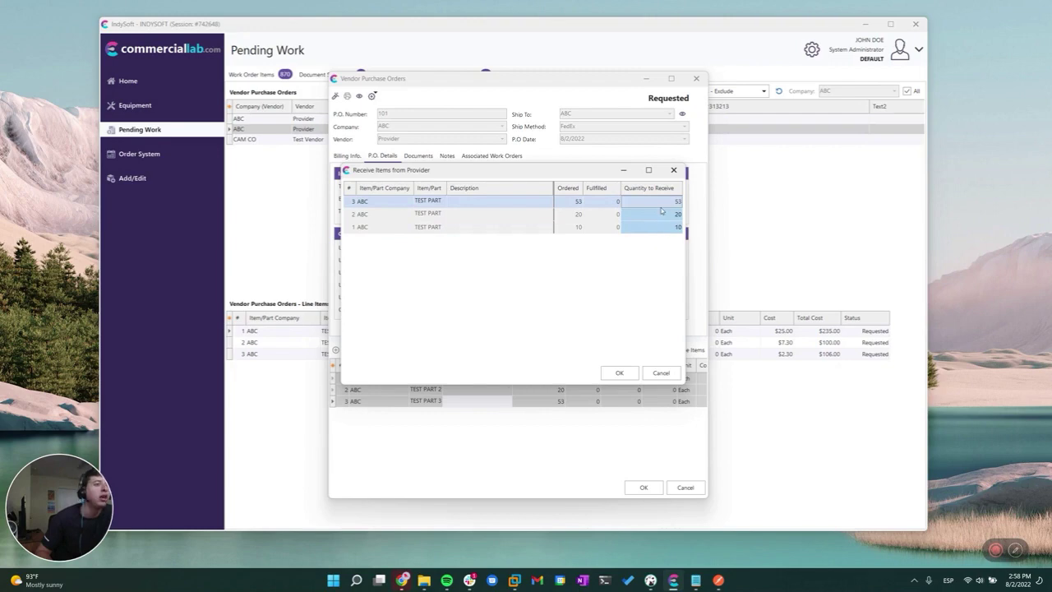
left_click(662, 203)
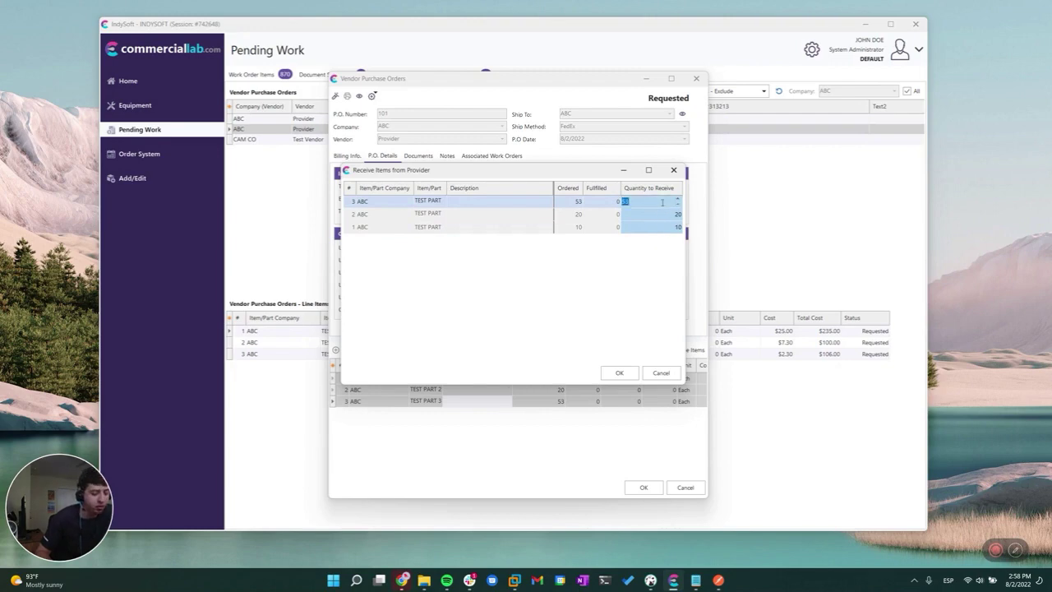
left_click(567, 204)
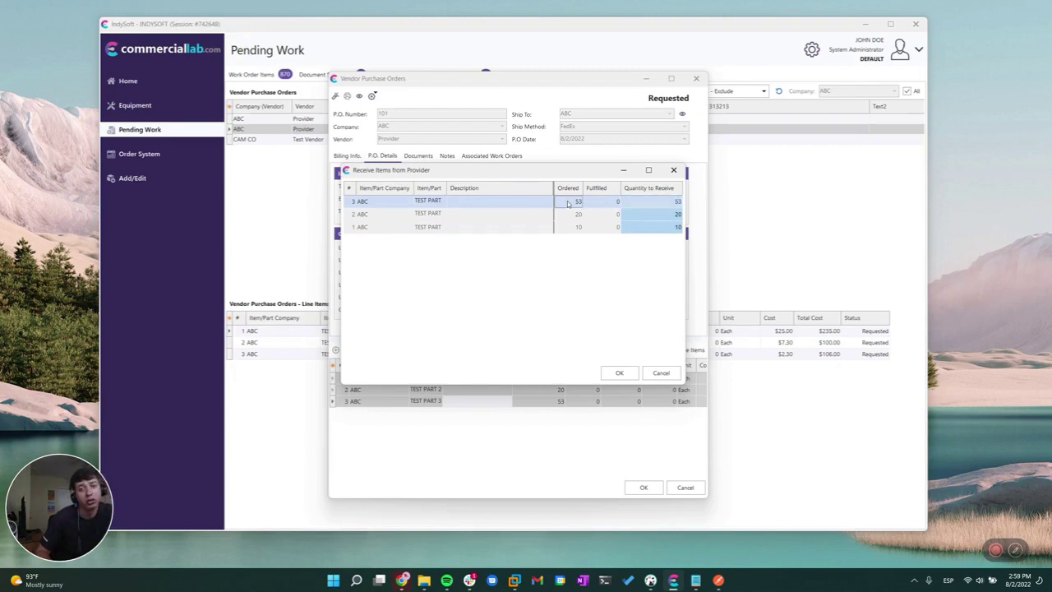
Set line item 3's quantity to receive to 40, and sort the items by line number in ascending order
left_click(679, 201)
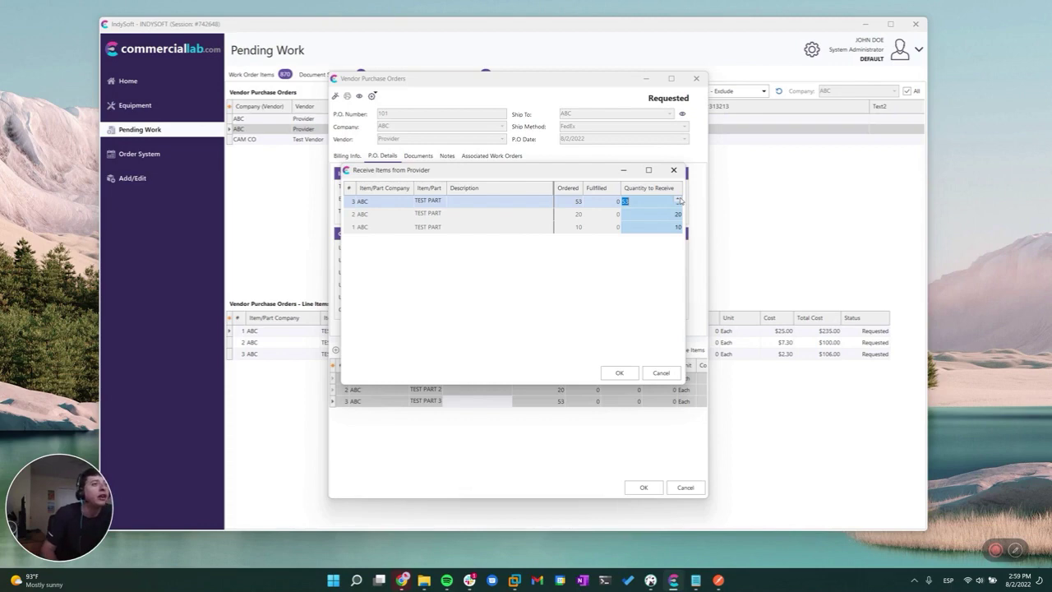
type("50")
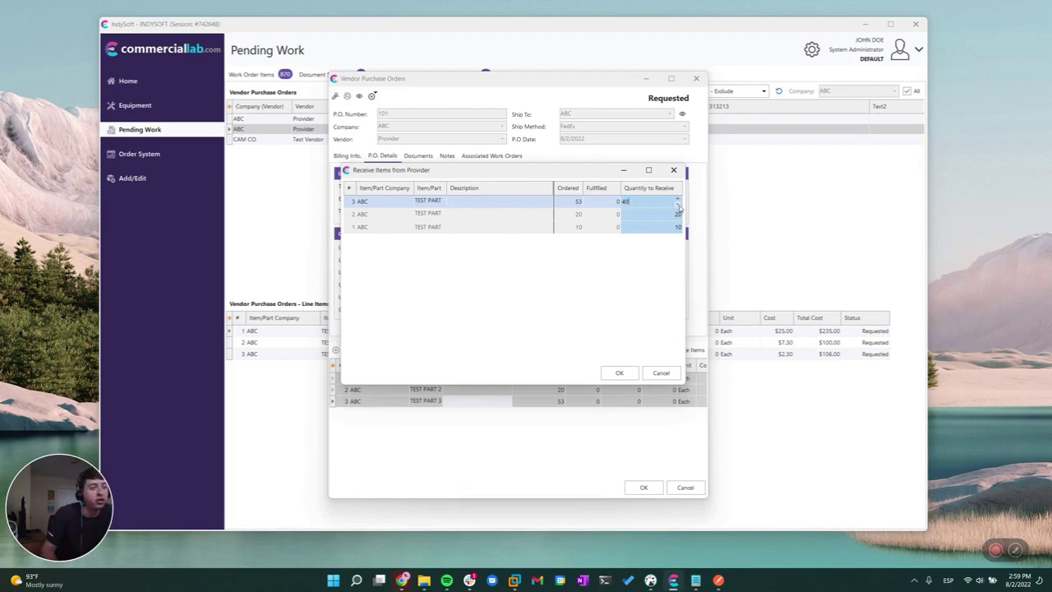
left_click(664, 218)
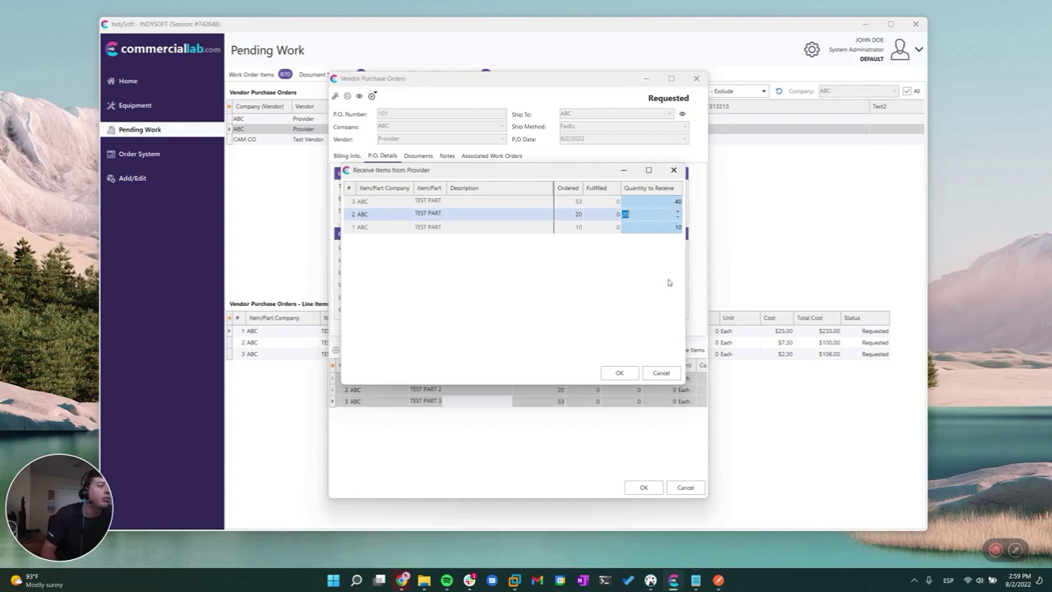
left_click(348, 187)
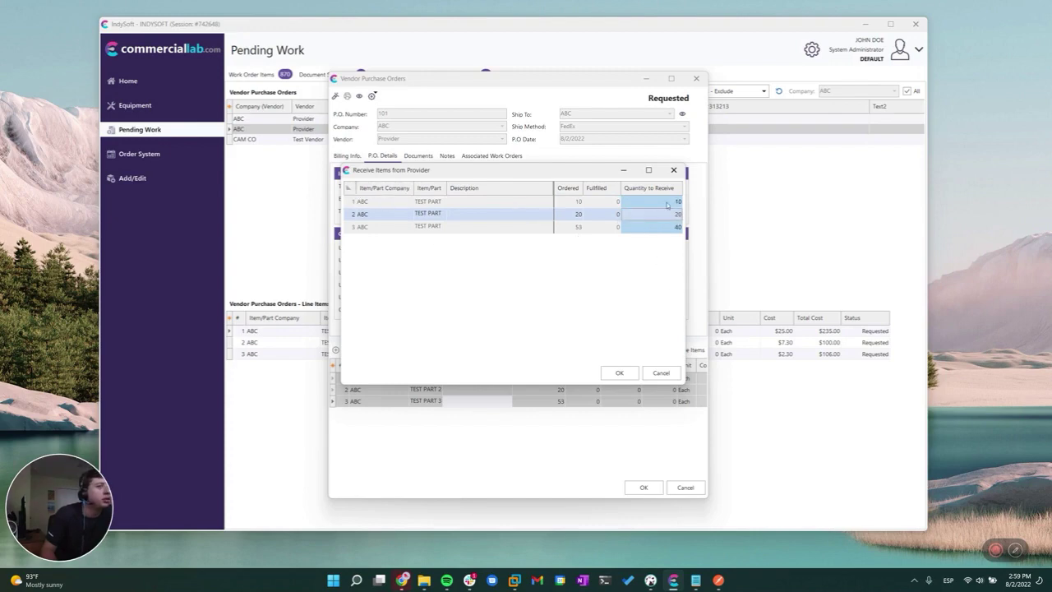
Set line item 1's quantity to receive to 0, and receive the specified quantities for the items
key("Up")
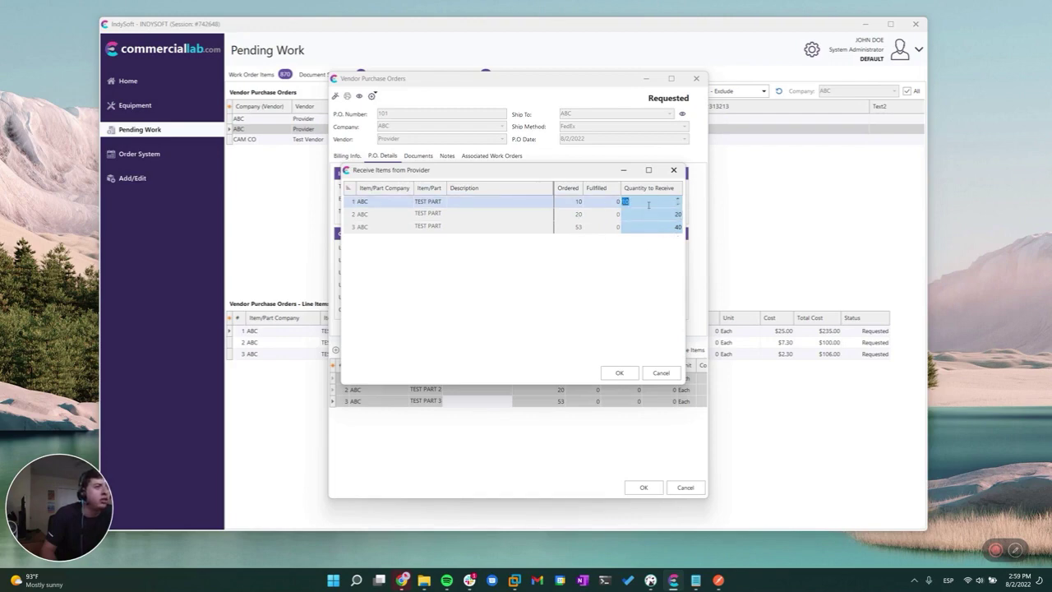
type("0")
key("Tab")
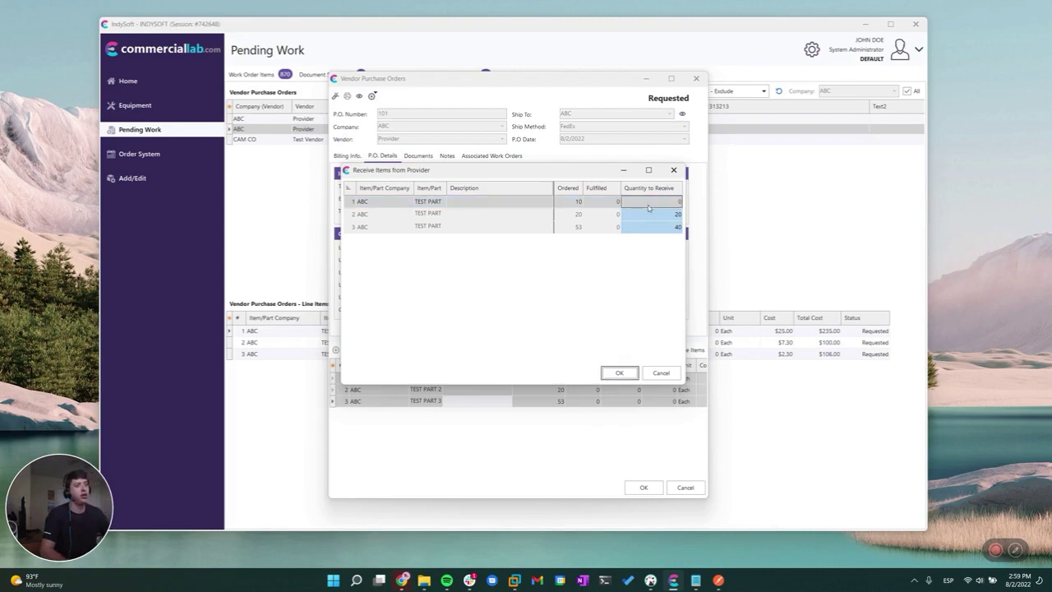
left_click(647, 212)
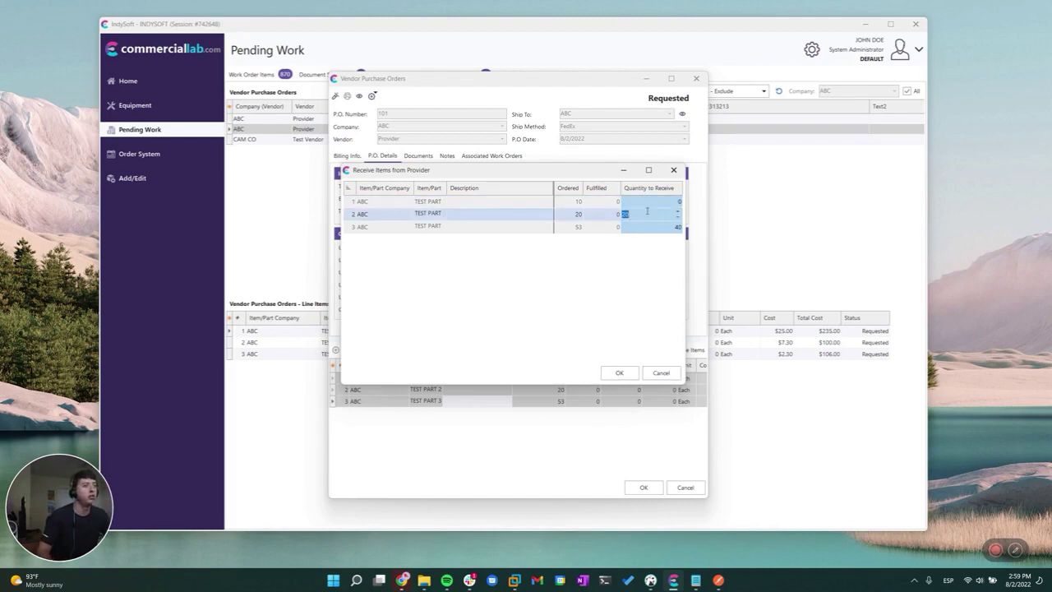
left_click(646, 229)
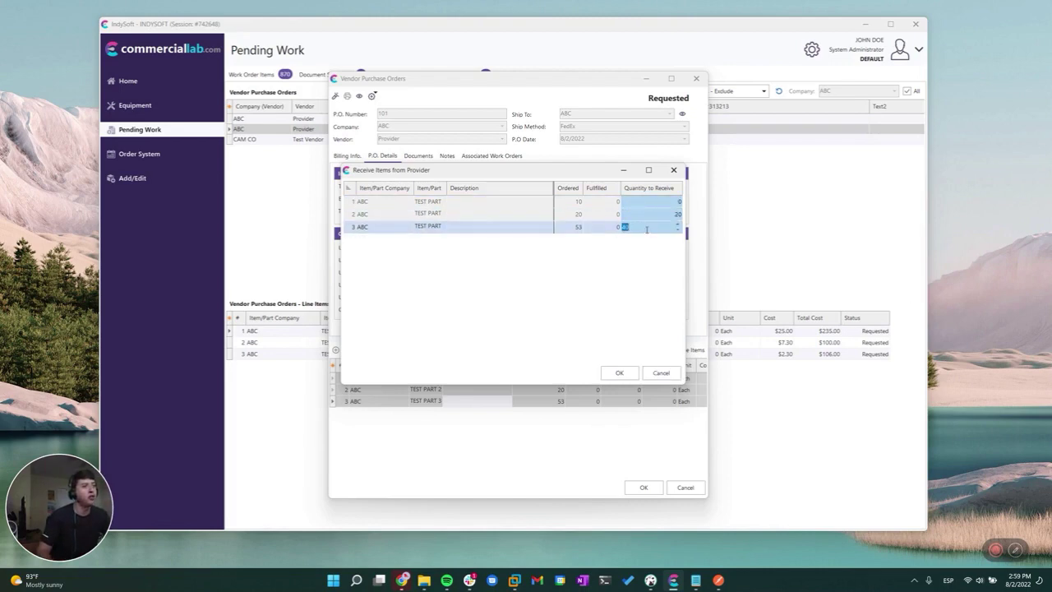
key("Return")
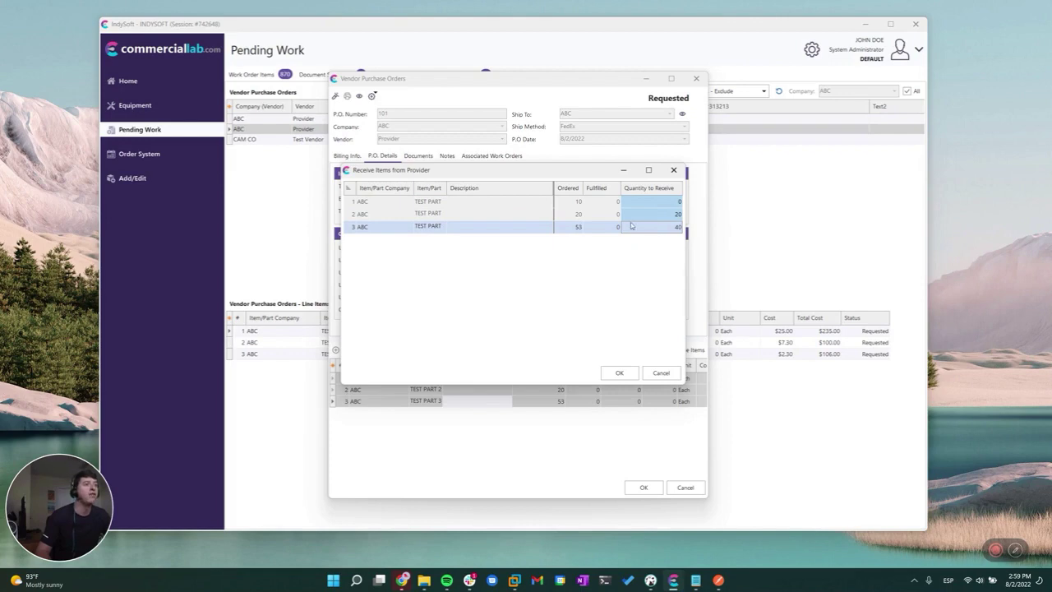
left_click(629, 372)
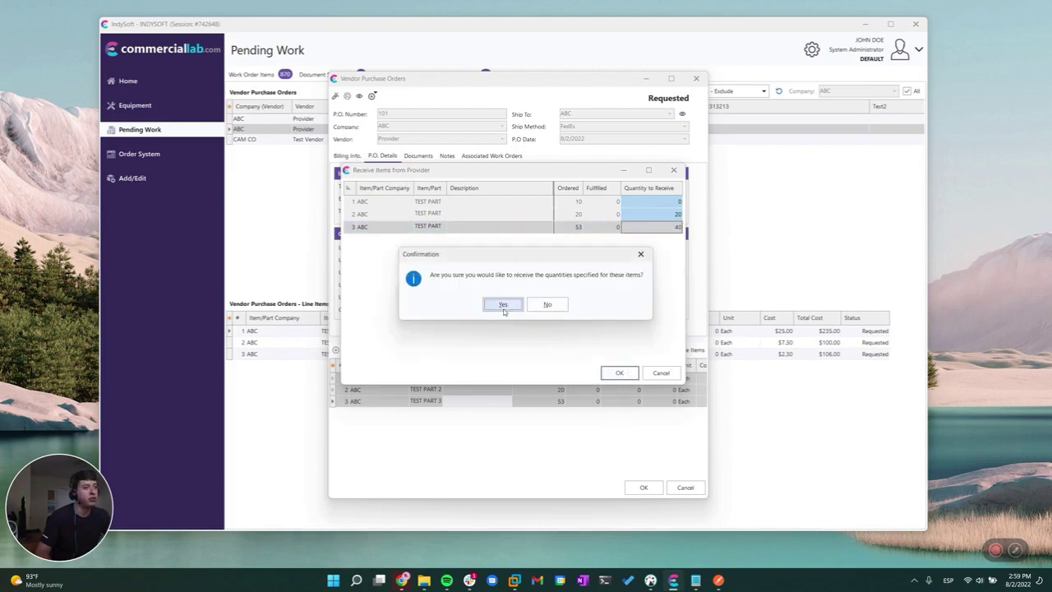
left_click(503, 305)
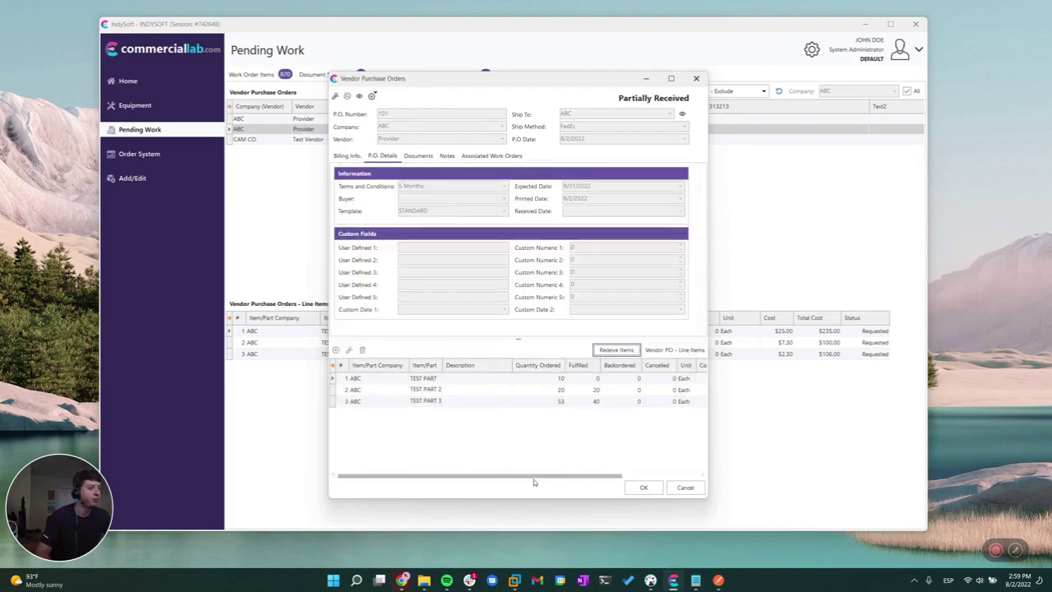
Narrow the line items' Description column, and compare each part's ordered quantity, fulfilled quantity and status
left_click_drag(534, 476, 697, 383)
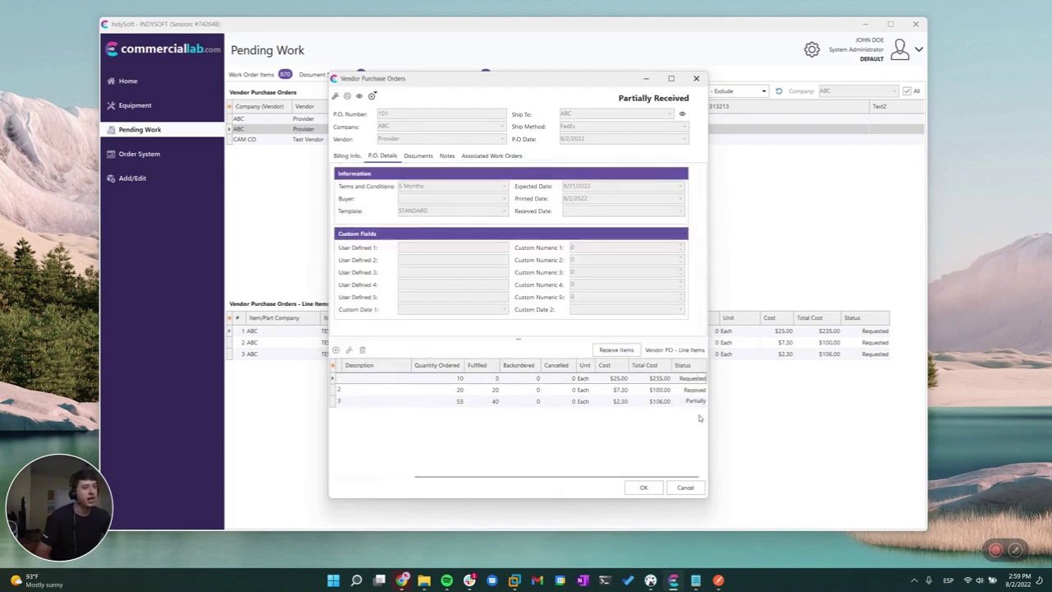
left_click_drag(411, 366, 359, 368)
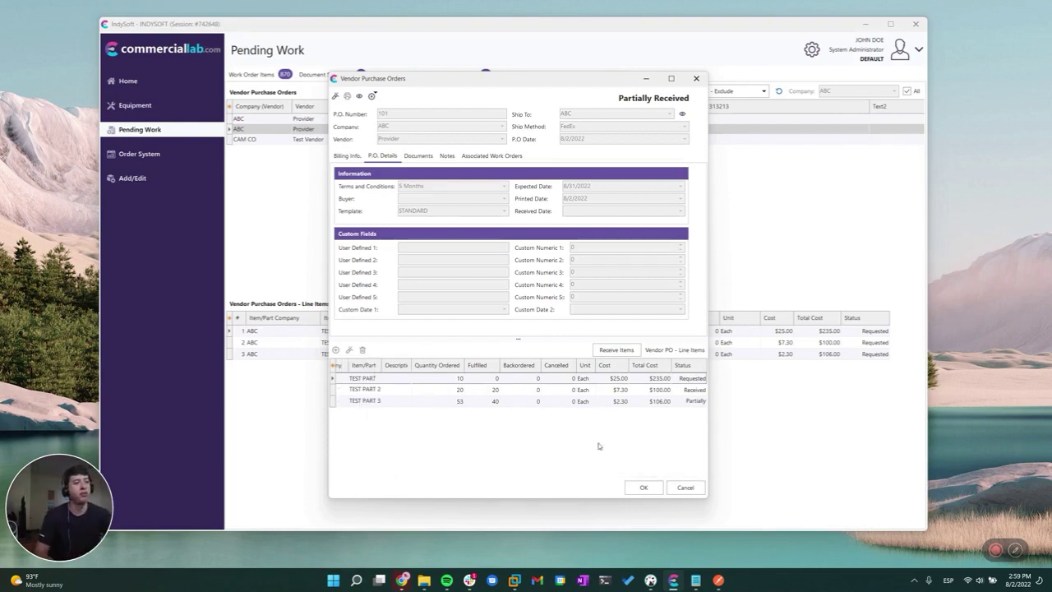
left_click_drag(583, 477, 532, 478)
left_click(535, 378)
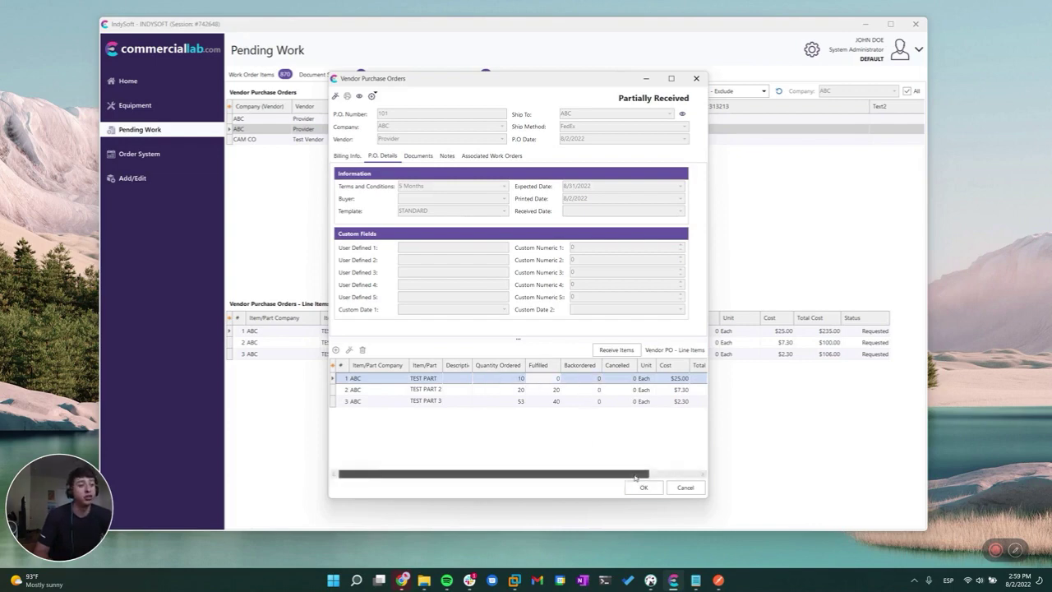
left_click_drag(642, 477, 692, 475)
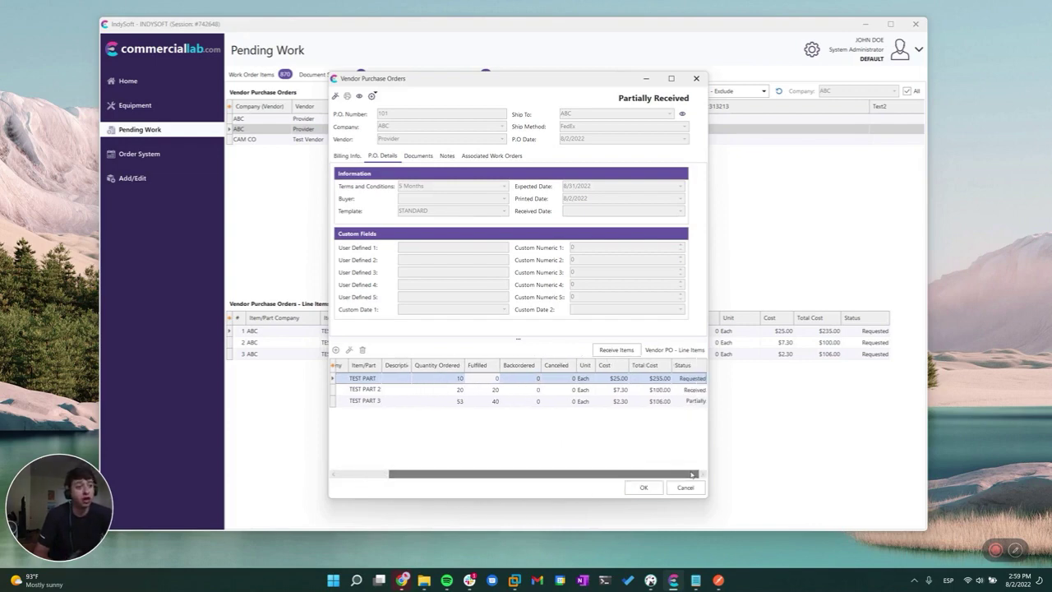
left_click(493, 389)
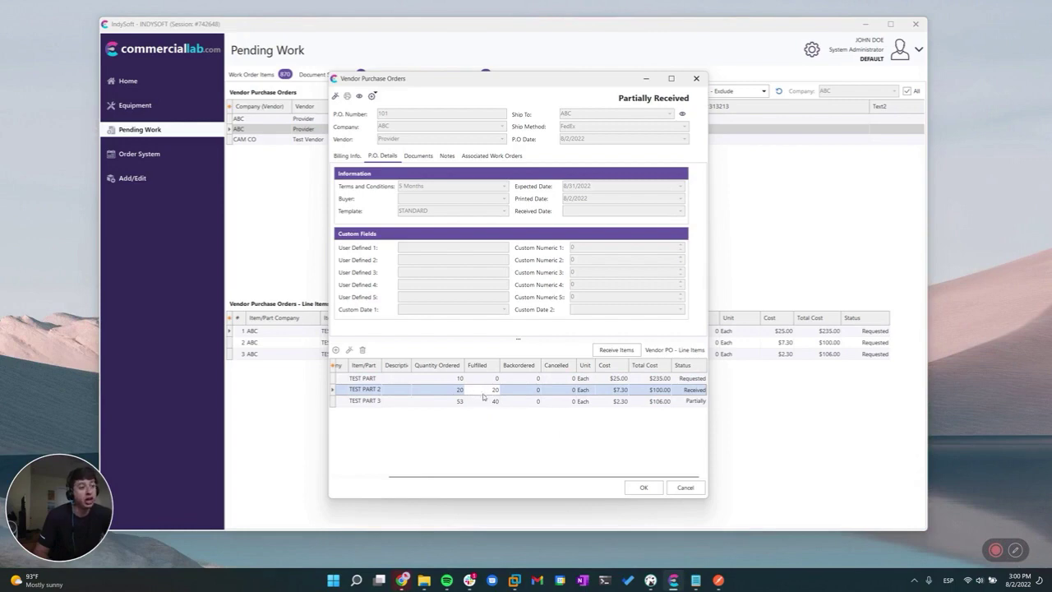
left_click(701, 394)
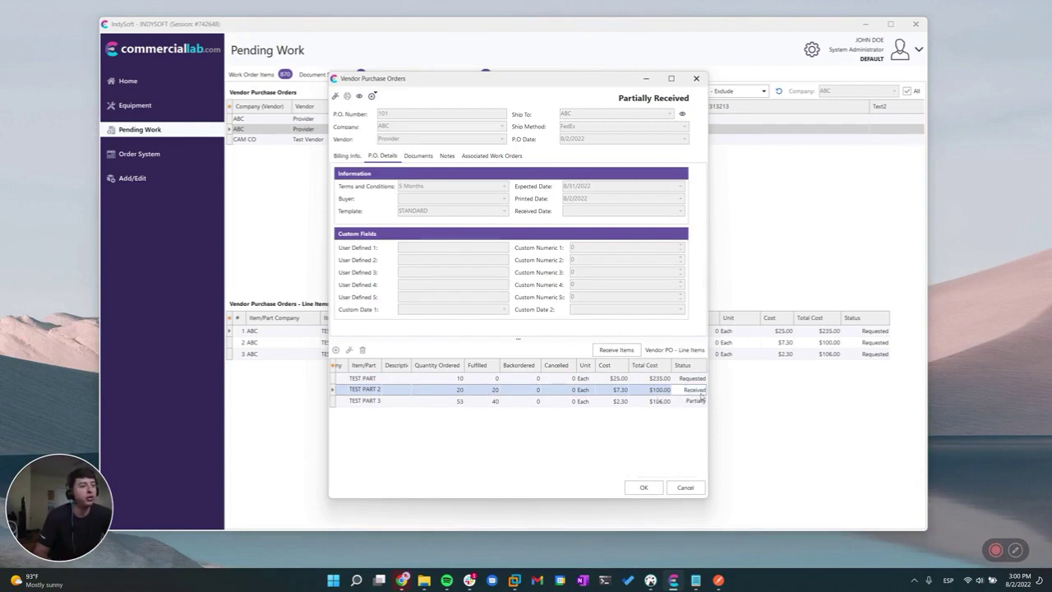
left_click(370, 404)
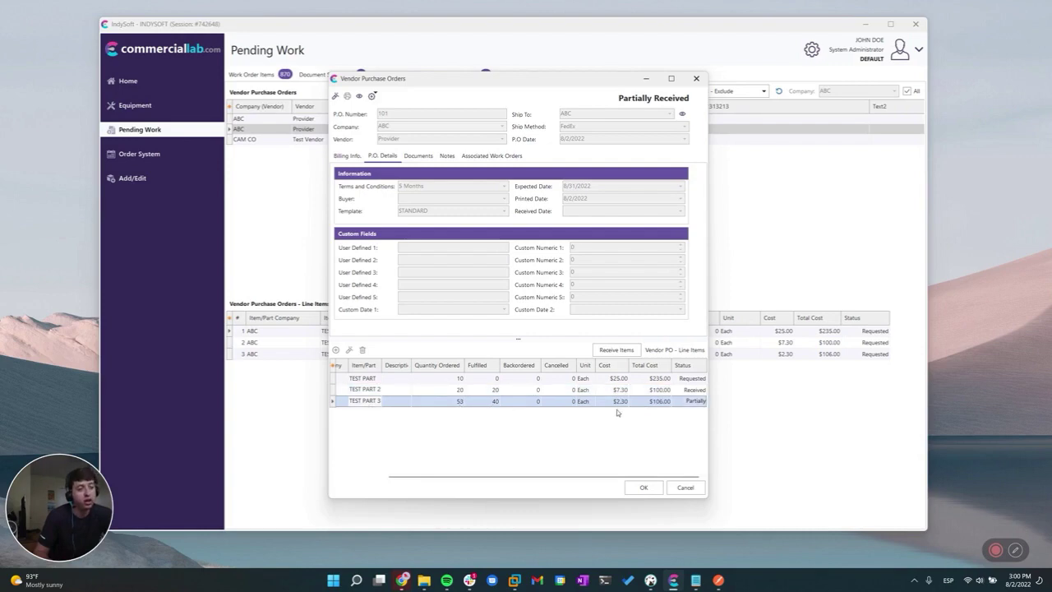
Widen the line items' Status column to show the full statuses, narrow the order window slightly, and save the purchase order
left_click_drag(705, 365, 718, 368)
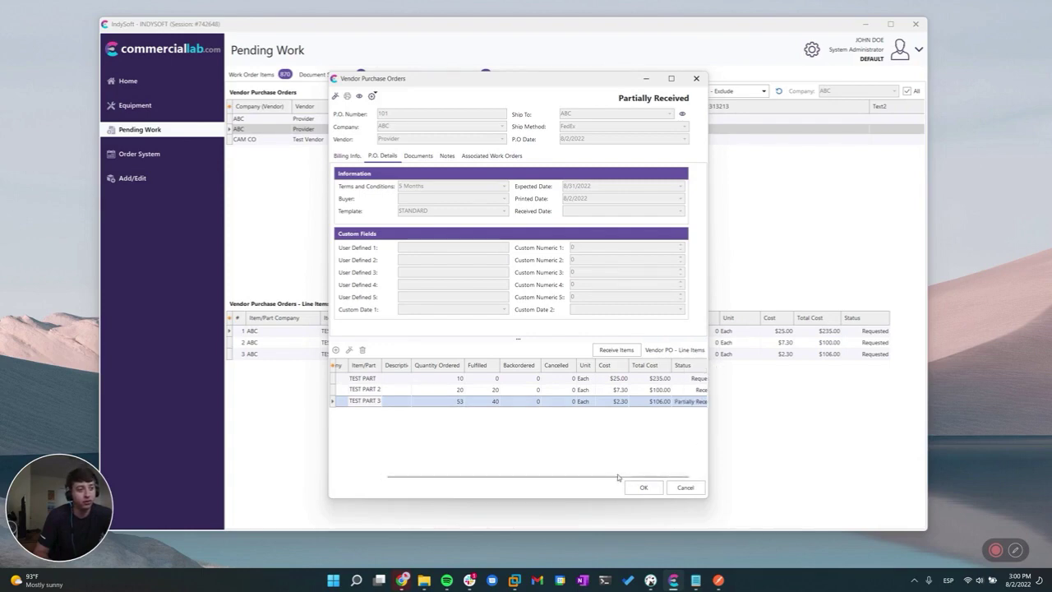
left_click_drag(618, 476, 657, 475)
key("Up")
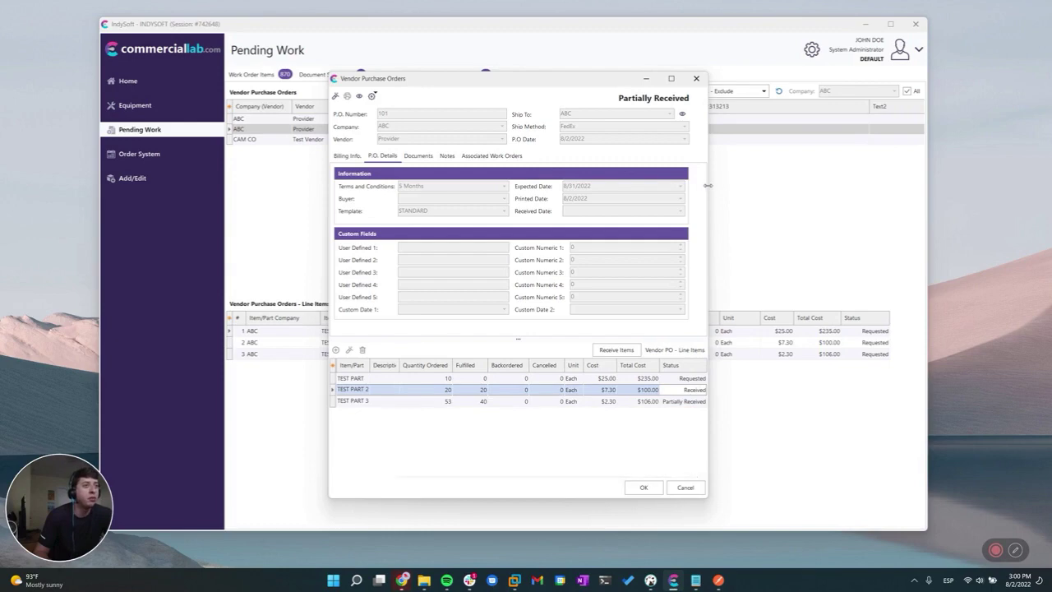
left_click_drag(707, 184, 695, 184)
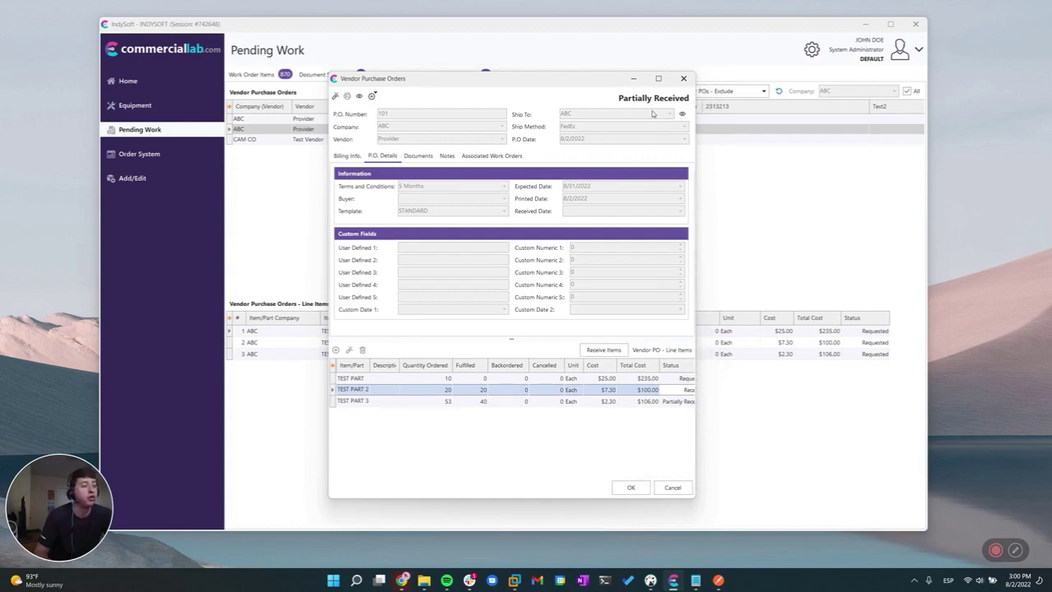
left_click_drag(503, 475, 737, 464)
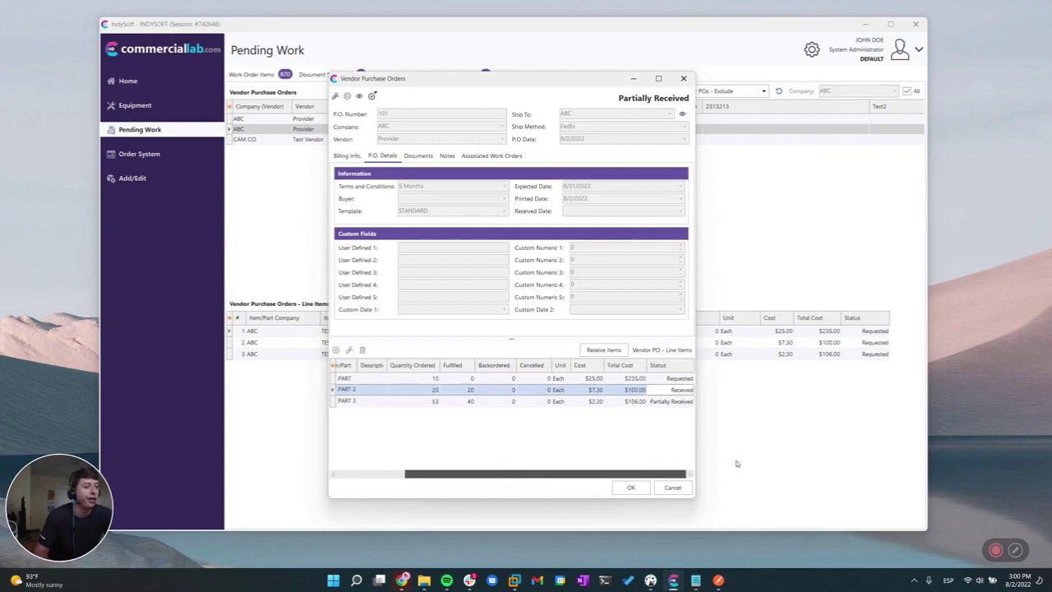
left_click(632, 488)
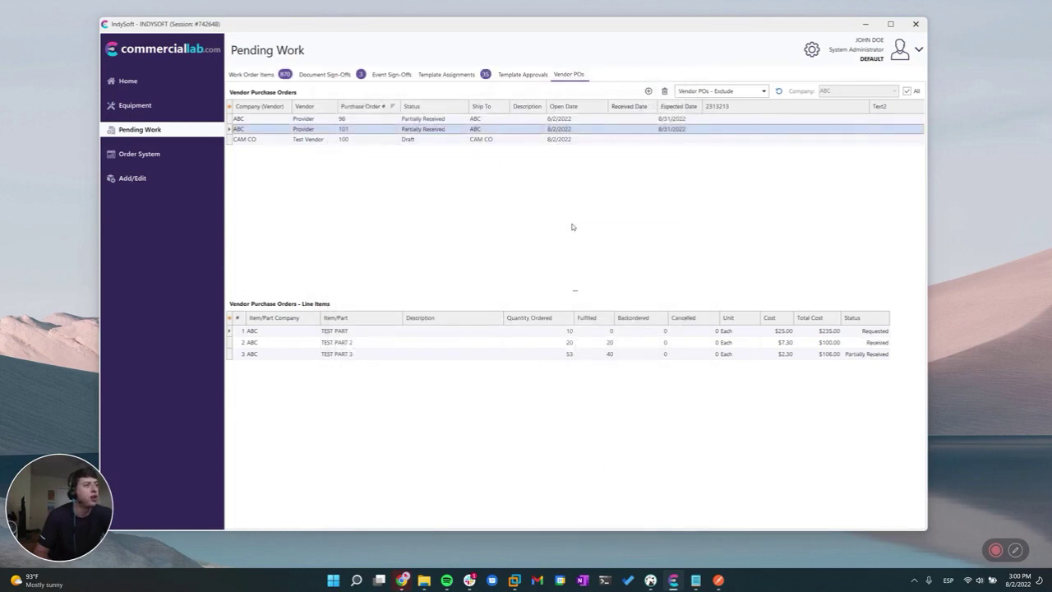
Review the ordered, fulfilled, backordered and cancelled quantities of the reopened purchase order's line items, and close the order without saving
left_click_drag(592, 462, 674, 463)
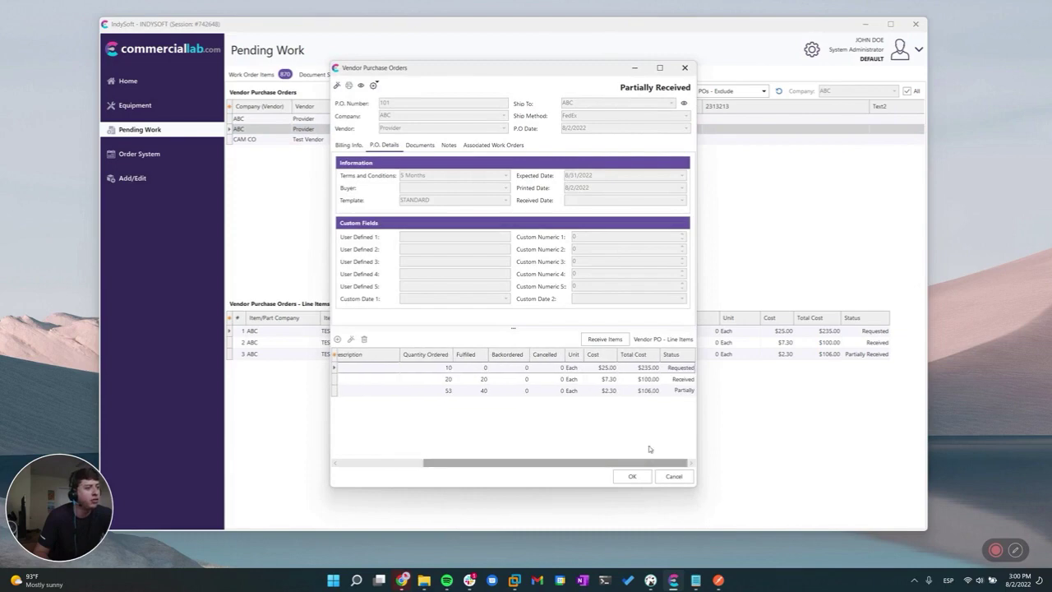
left_click_drag(456, 72, 476, 43)
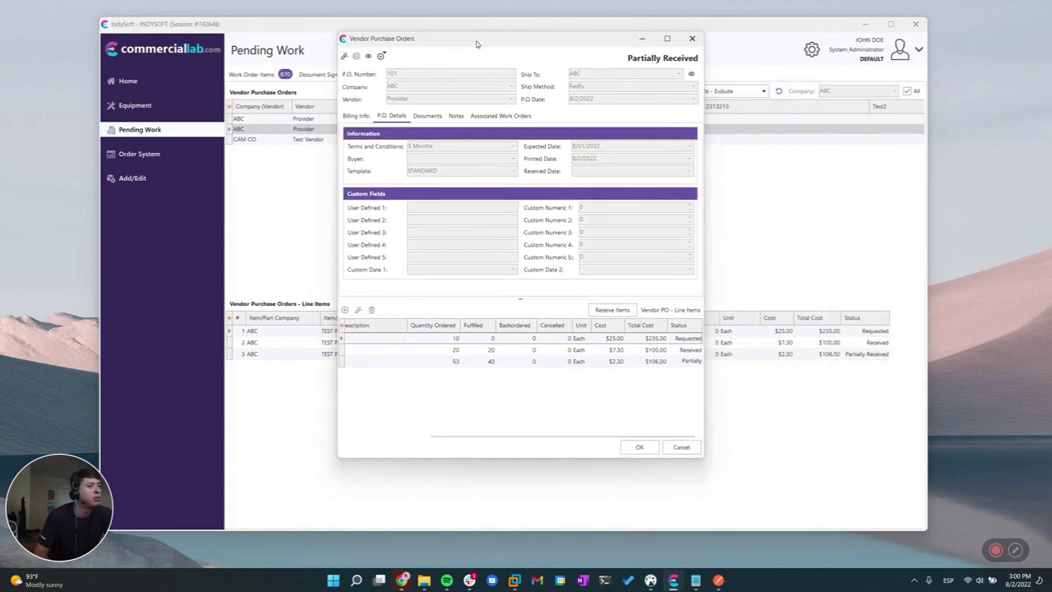
left_click(492, 350)
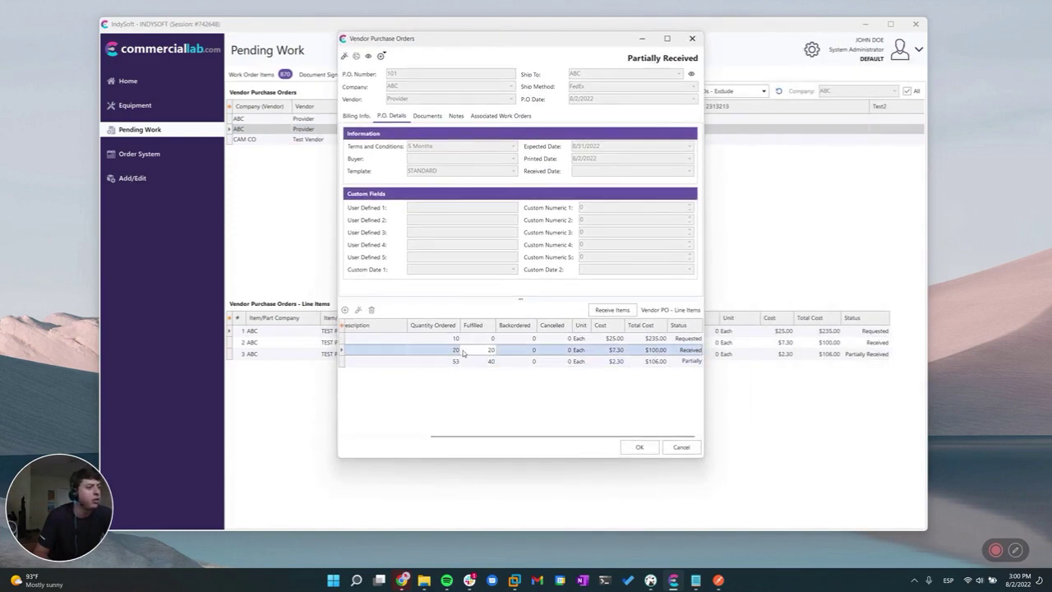
left_click_drag(476, 434, 399, 426)
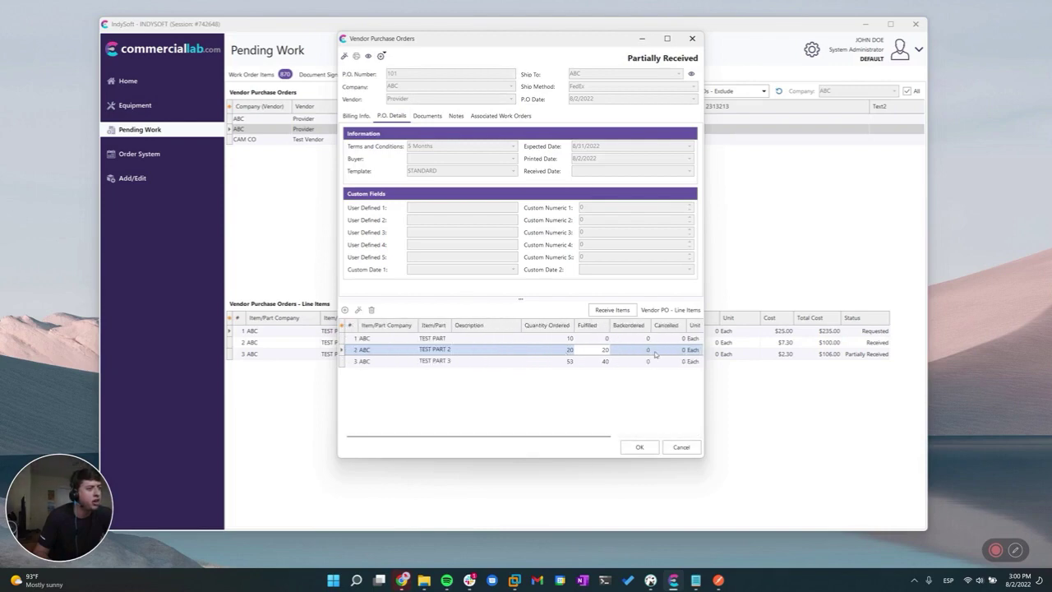
left_click(681, 446)
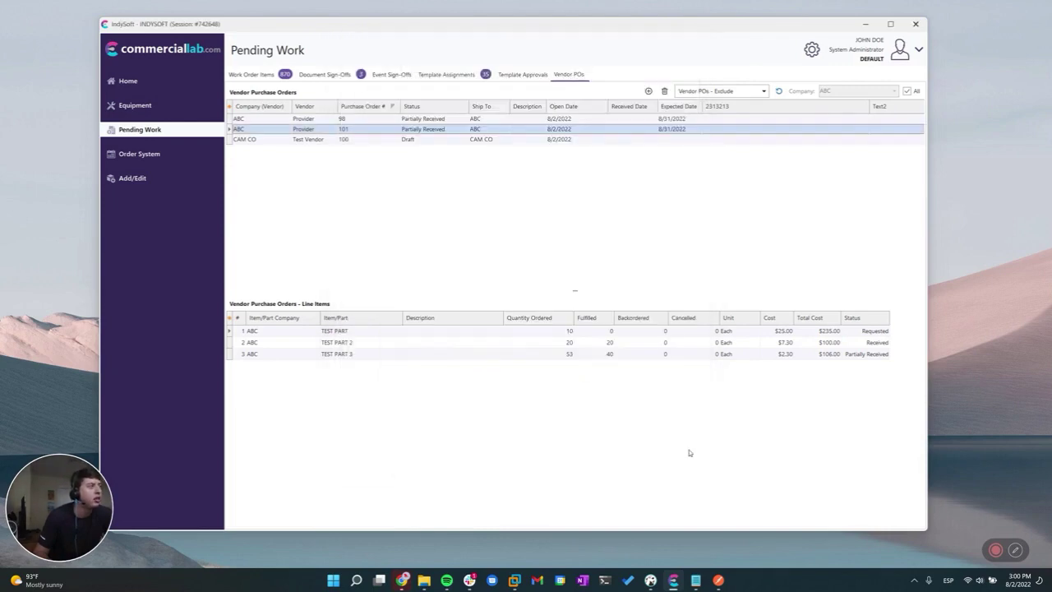
Open the Service/Repair Parts list in the Add/Edit area and show the parts of company ABC
left_click(115, 177)
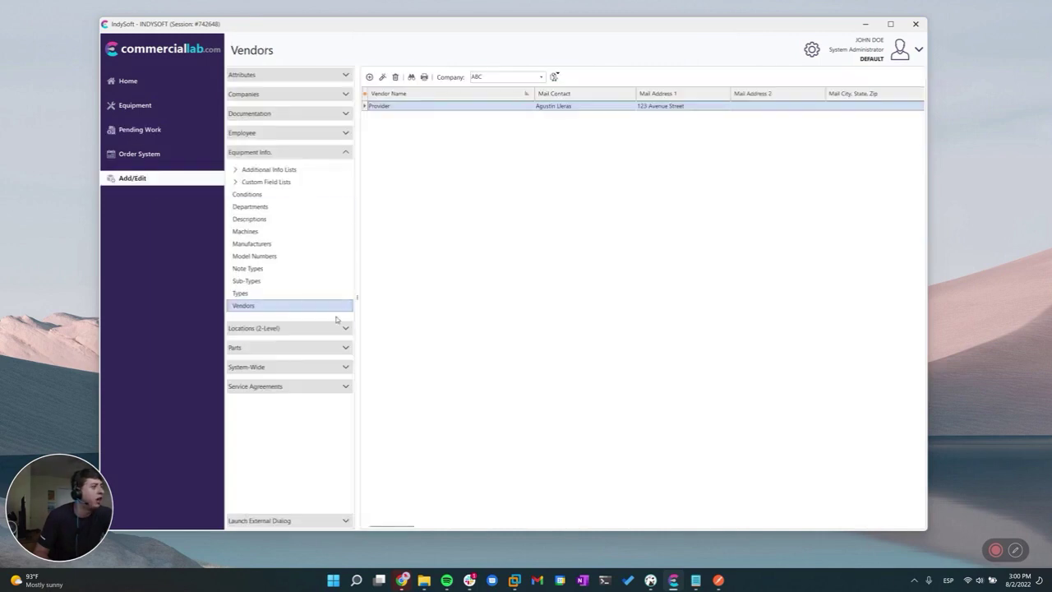
left_click(322, 152)
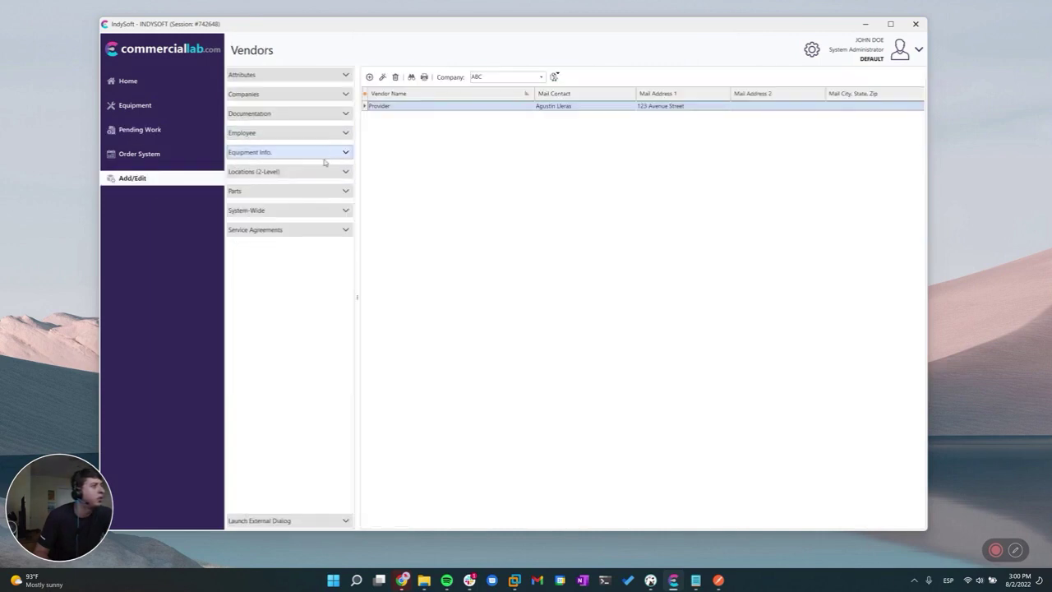
left_click(301, 191)
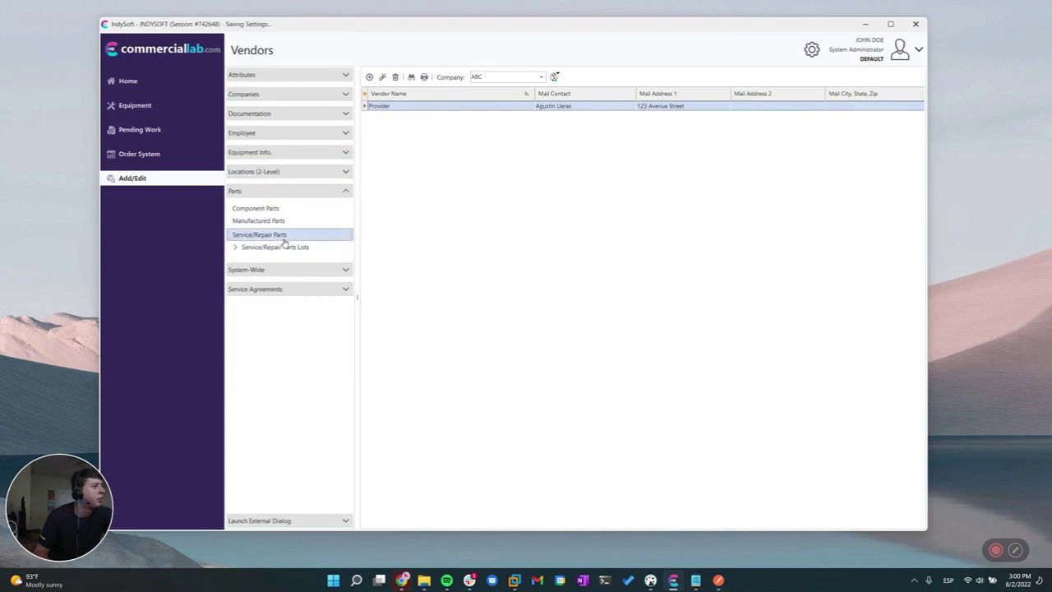
left_click(284, 237)
left_click(553, 76)
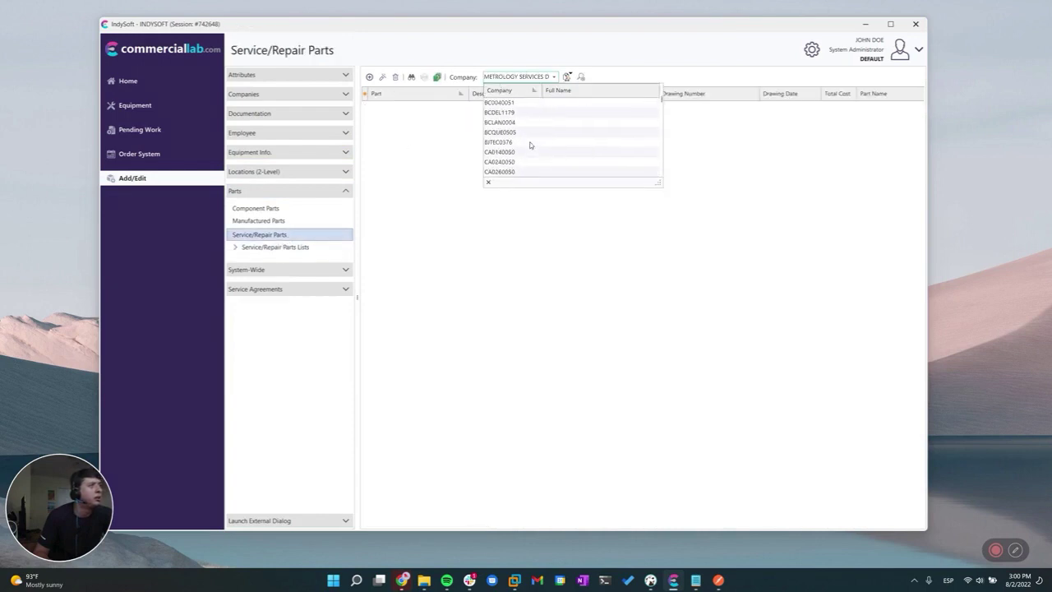
scroll(530, 146, "up", 5)
left_click(526, 145)
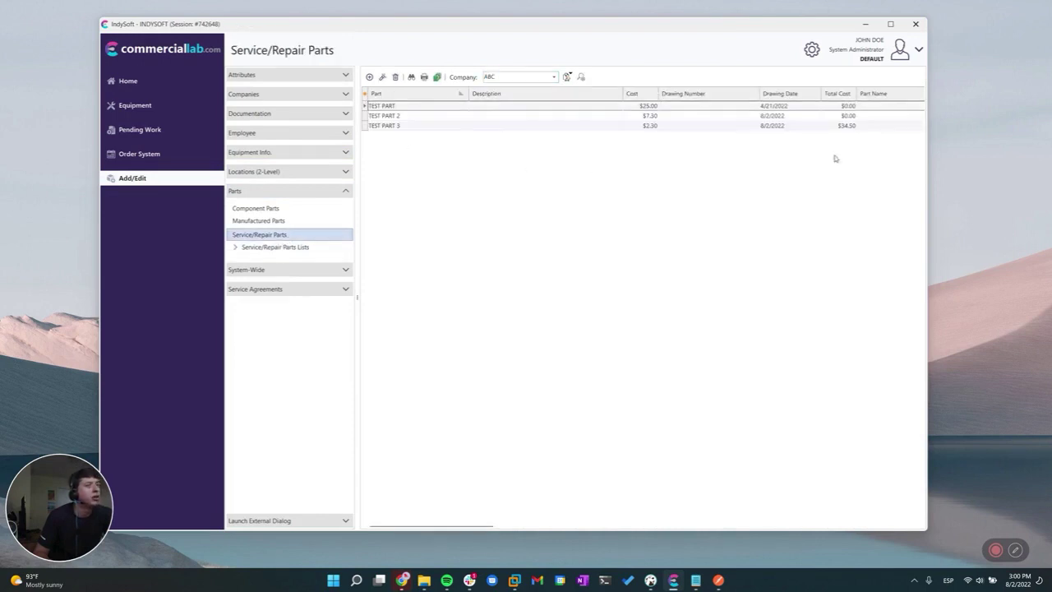
Open TEST PART 2, check its current quantity, and advance to its inventory change events
left_click(723, 119)
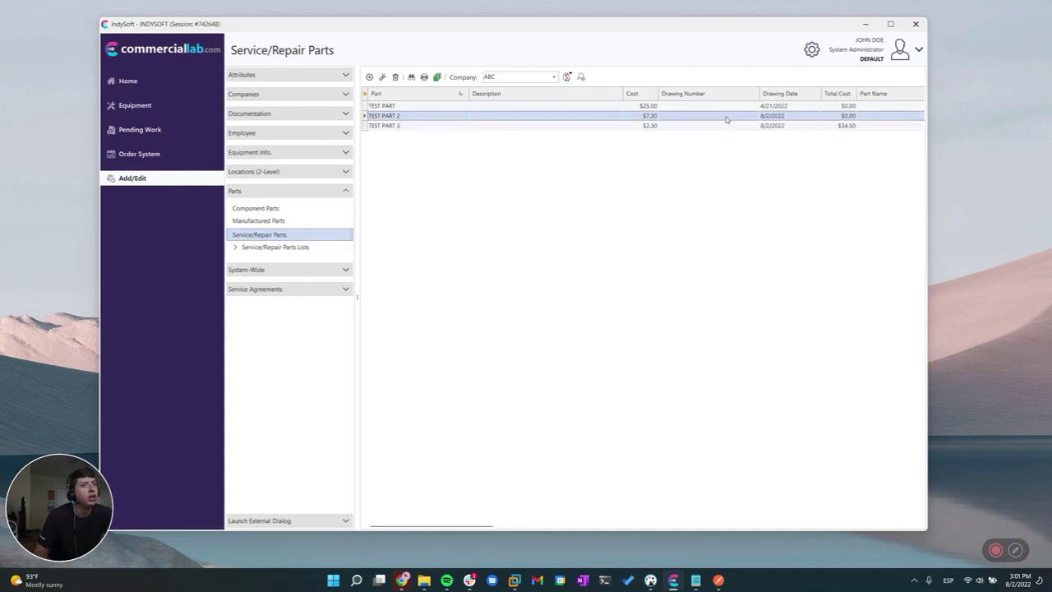
double_click(587, 115)
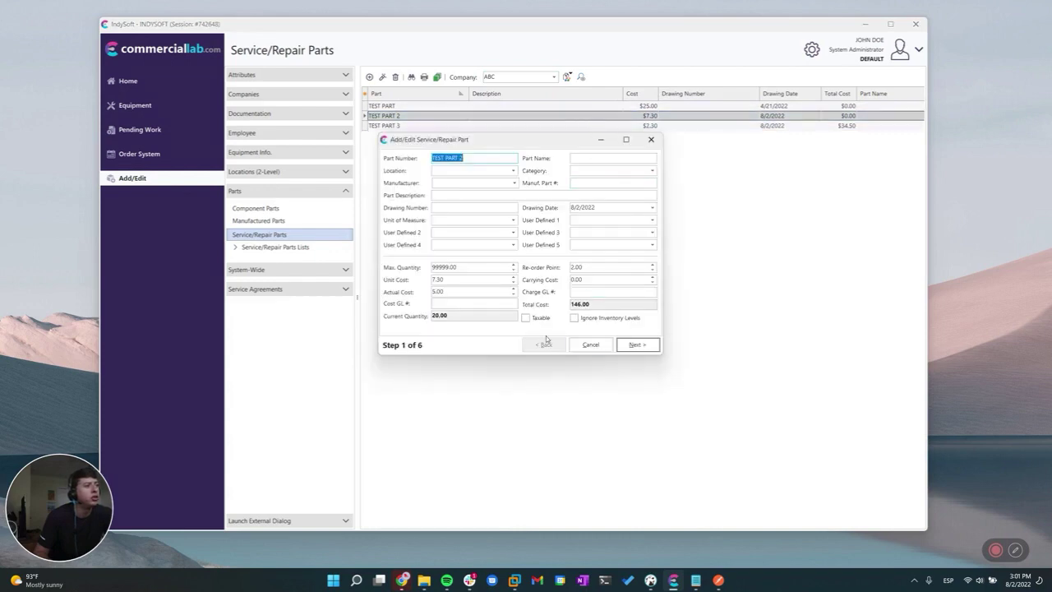
left_click(440, 316)
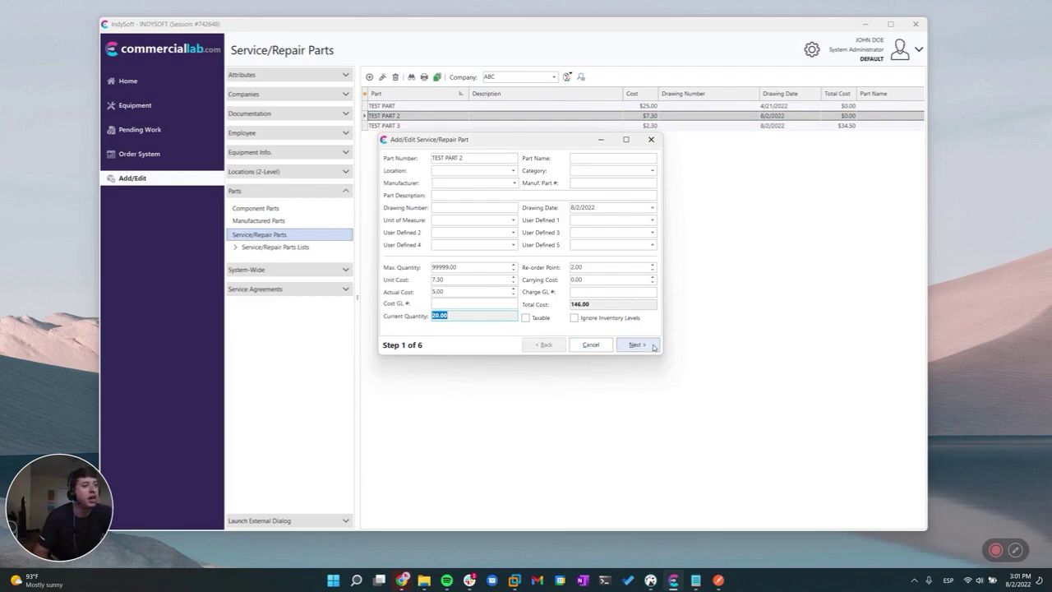
left_click(624, 348)
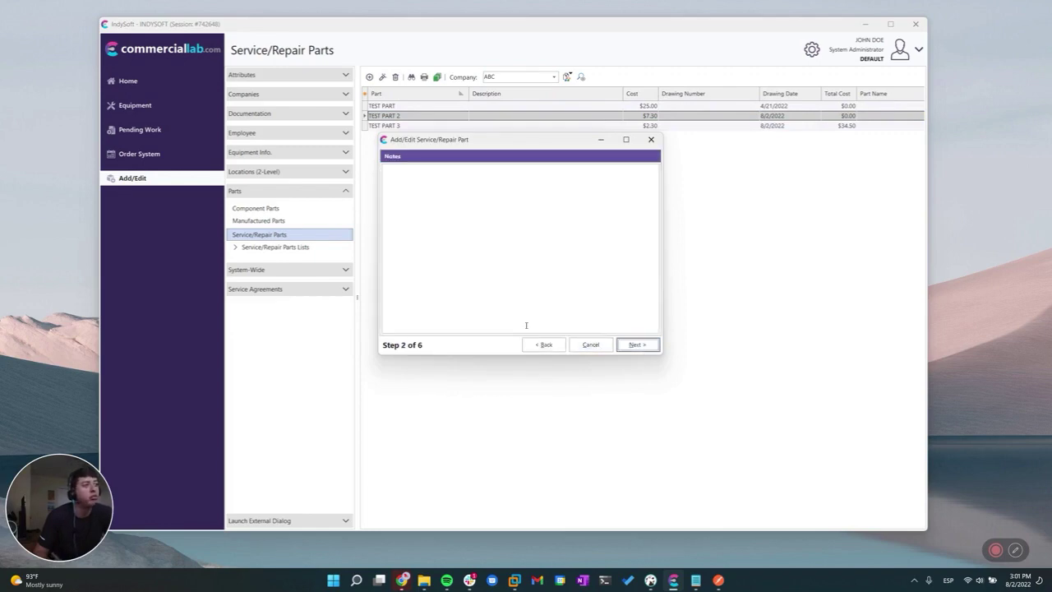
left_click(634, 345)
left_click(640, 347)
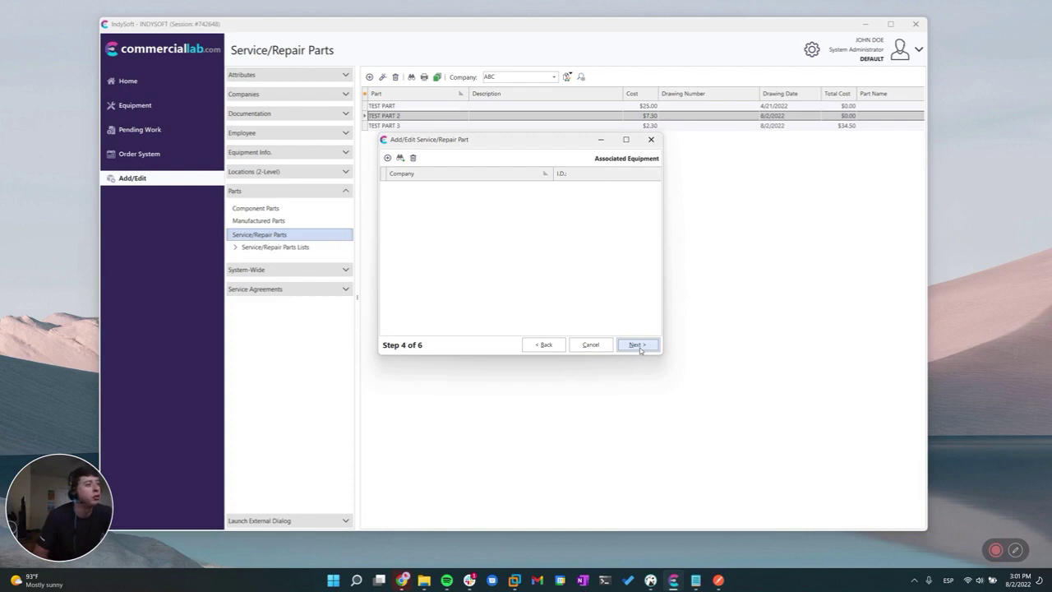
left_click(641, 347)
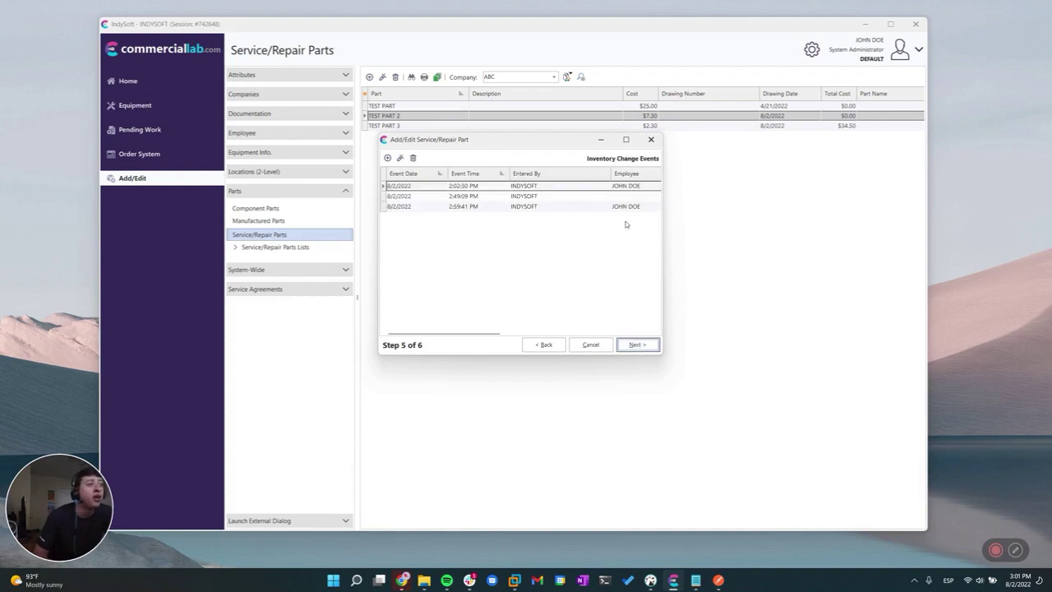
Enlarge the part window, sort the inventory change events by latest event time first, and widen the Quantity Change column
left_click_drag(527, 143, 492, 136)
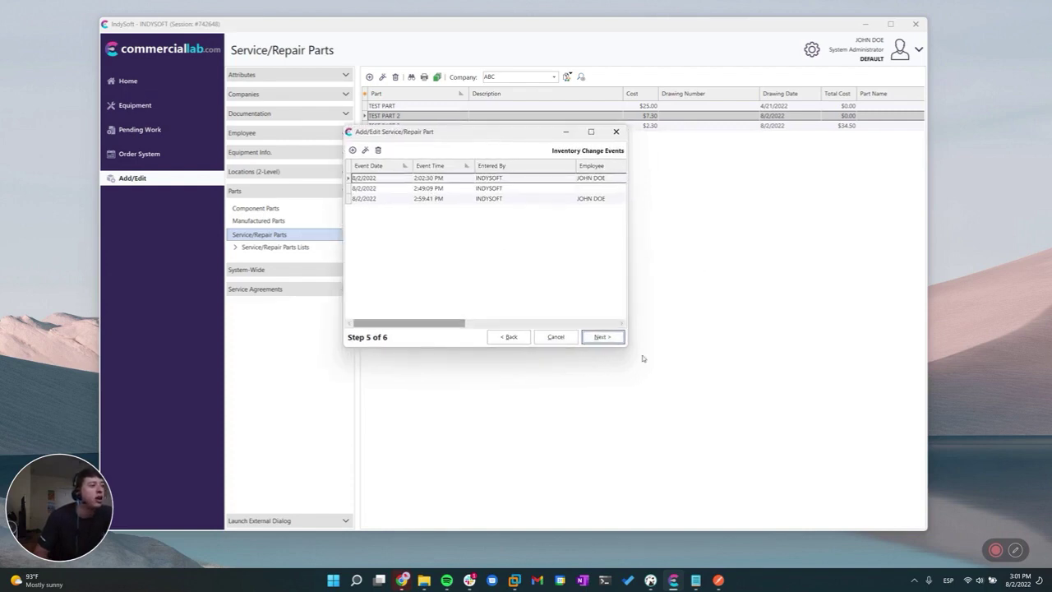
left_click_drag(630, 346, 1013, 510)
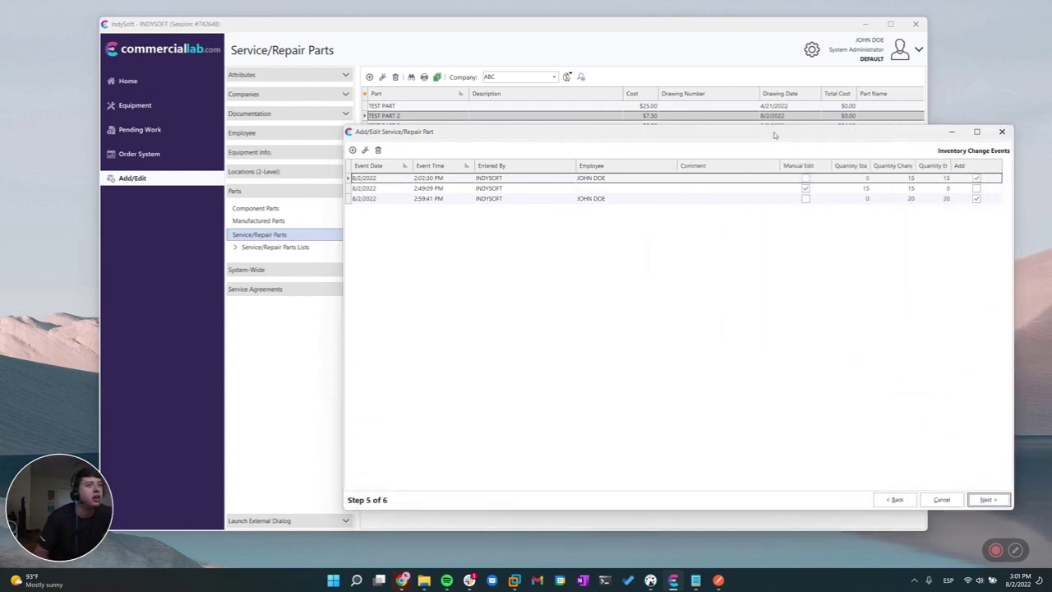
left_click_drag(774, 135, 683, 127)
left_click(346, 158)
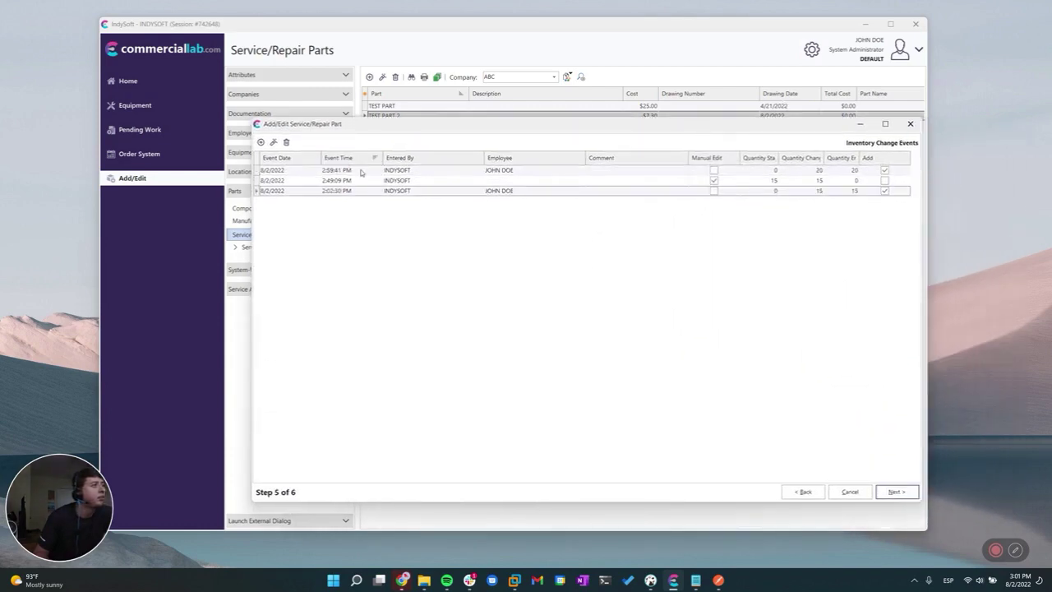
left_click(360, 171)
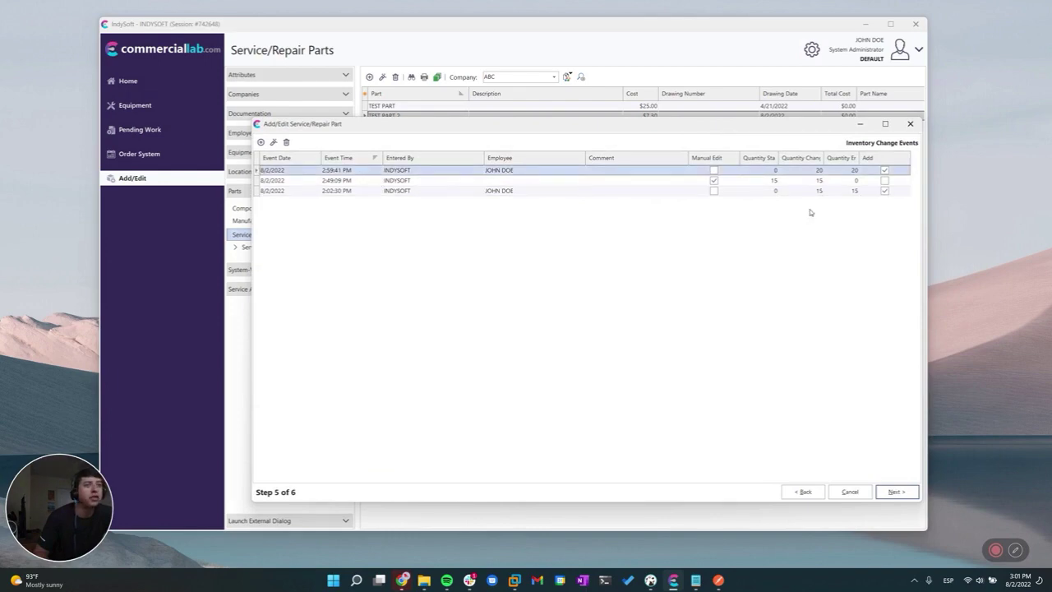
left_click_drag(823, 157, 830, 158)
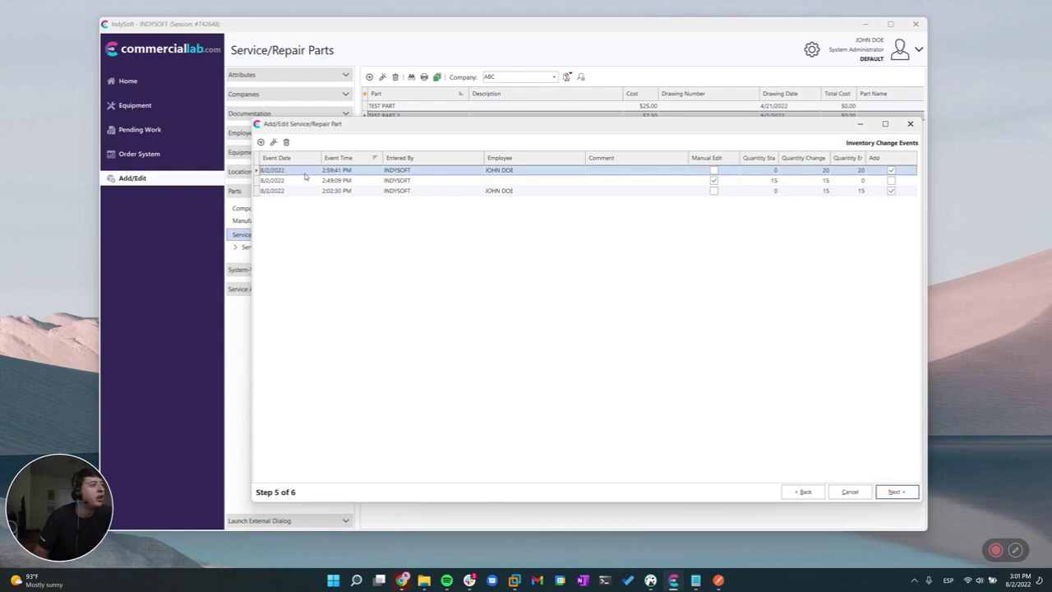
Compare the times of TEST PART 2's inventory change events with the computer's current time
left_click(329, 180)
left_click(327, 191)
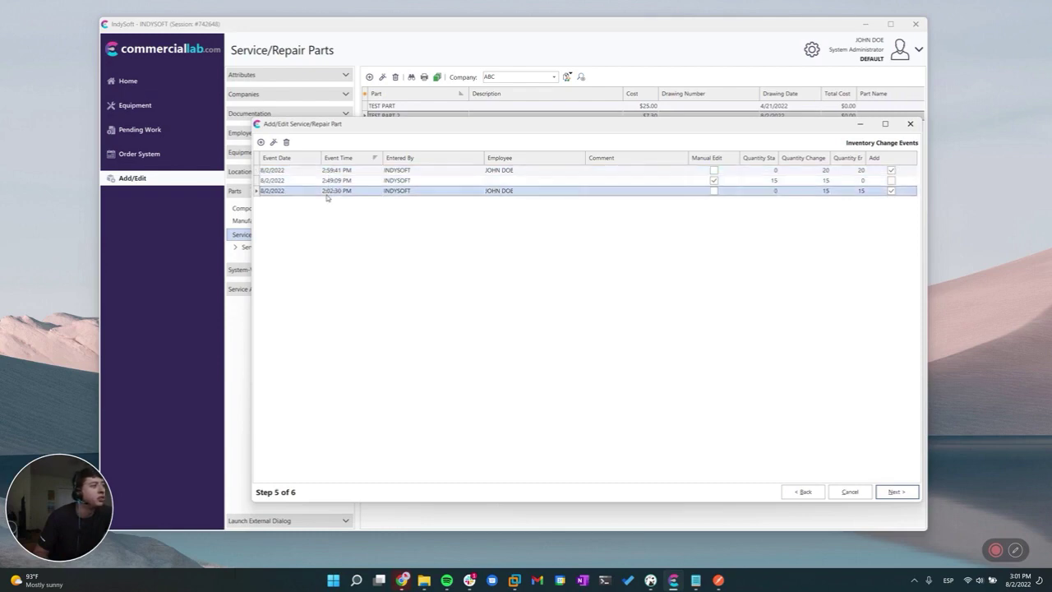
left_click(328, 182)
left_click(333, 170)
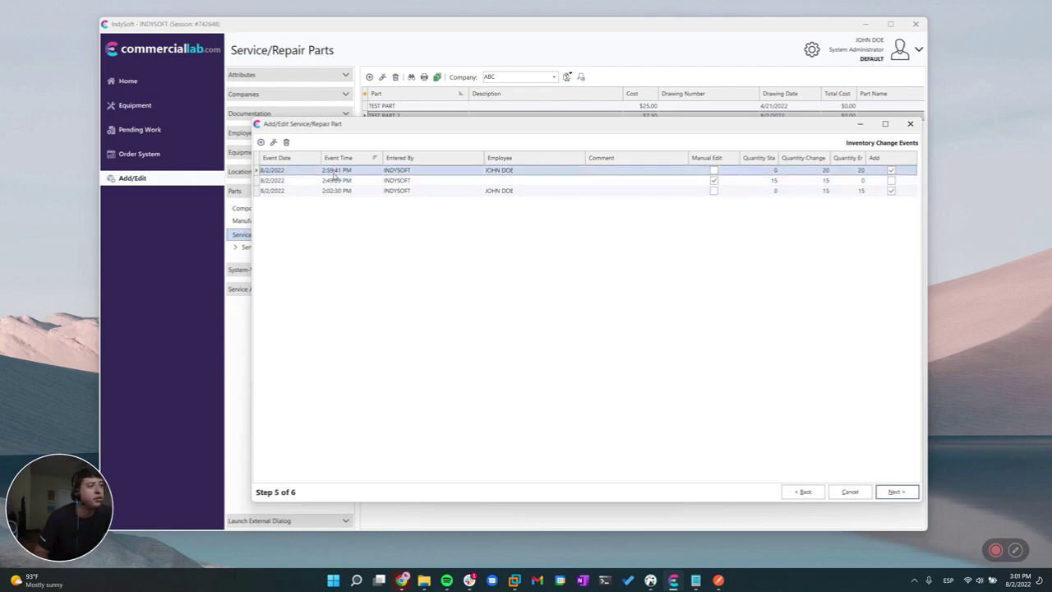
left_click(1011, 584)
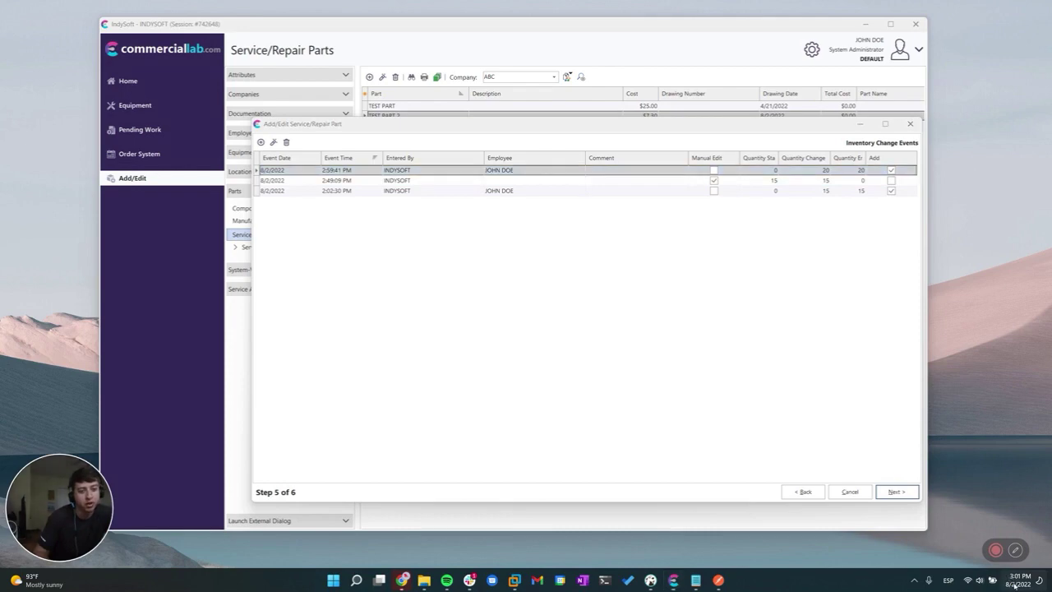
left_click(1012, 582)
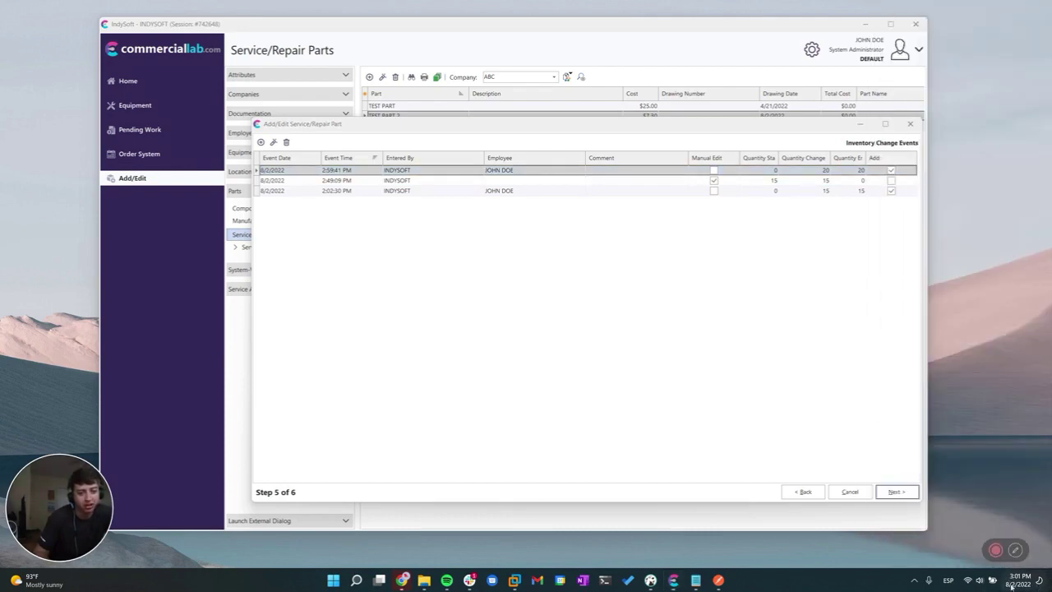
Widen the Quantity Start and Quantity End columns, check TEST PART 2's latest inventory change, and close the part
left_click(310, 277)
left_click_drag(368, 129, 360, 126)
left_click_drag(770, 154, 875, 159)
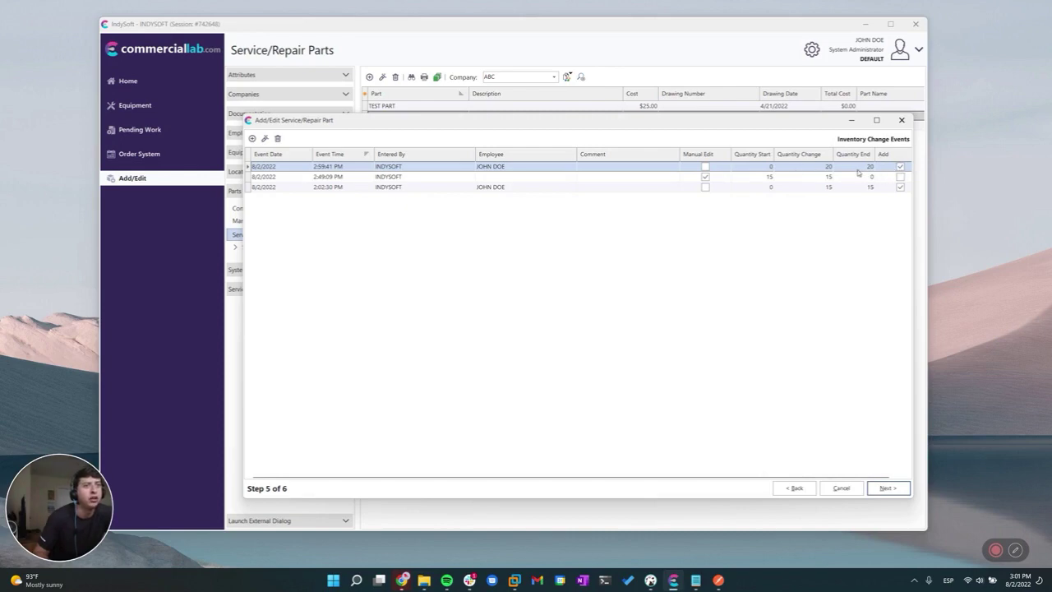
left_click(901, 120)
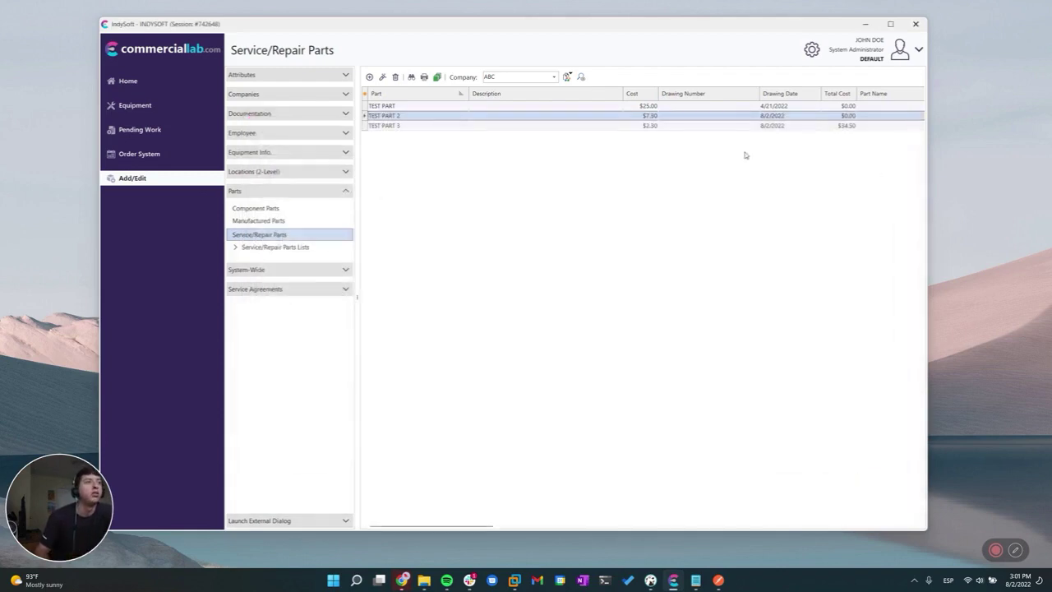
Open TEST PART 3's inventory change events, check the latest event's start, change and end quantities, and close the part
left_click(714, 131)
double_click(714, 130)
left_click(500, 325)
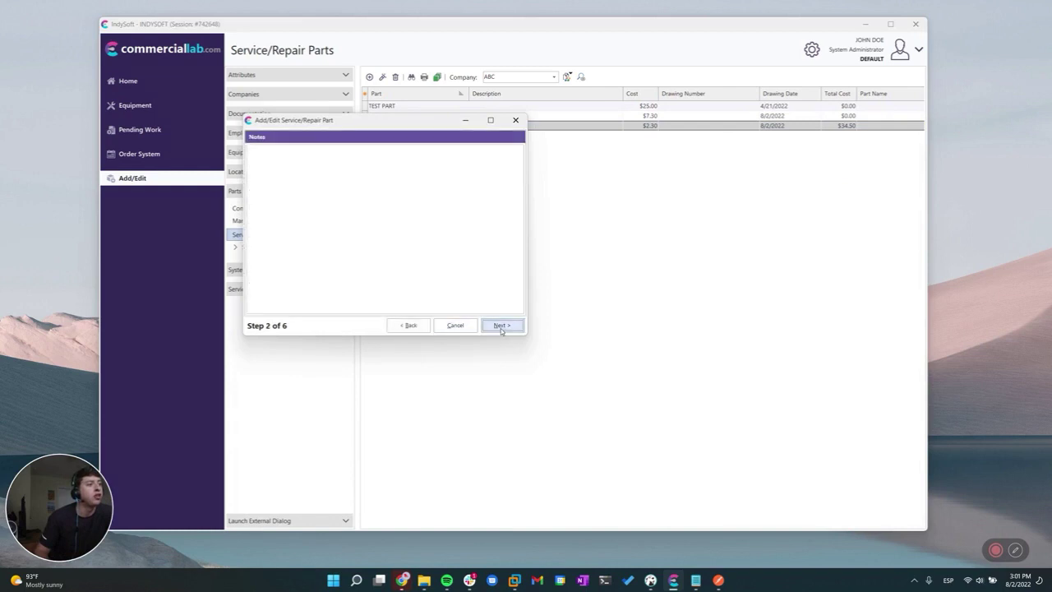
left_click(501, 325)
left_click(500, 326)
left_click(500, 326)
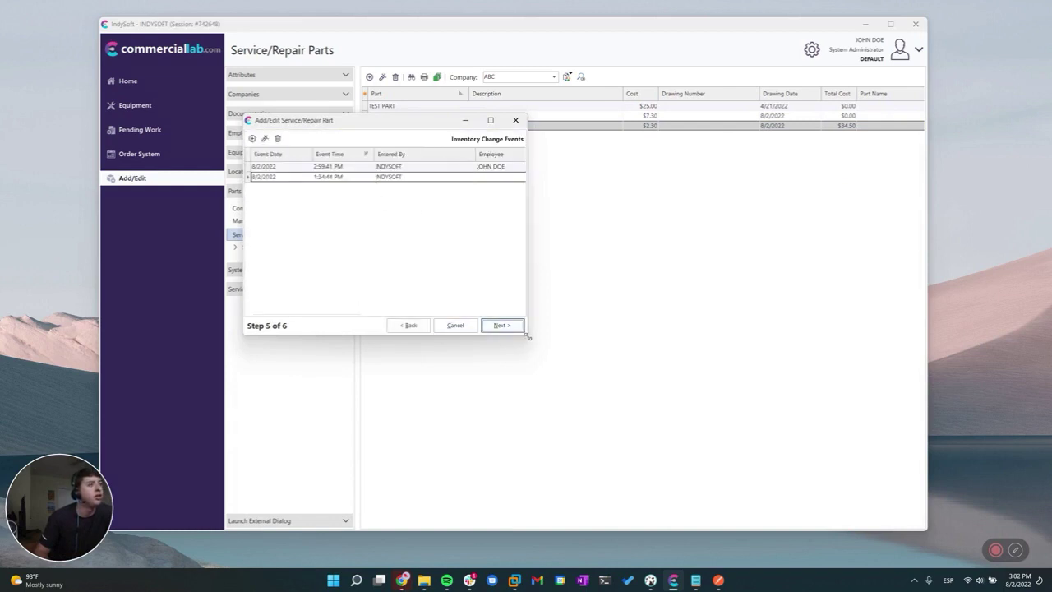
left_click_drag(527, 334, 969, 493)
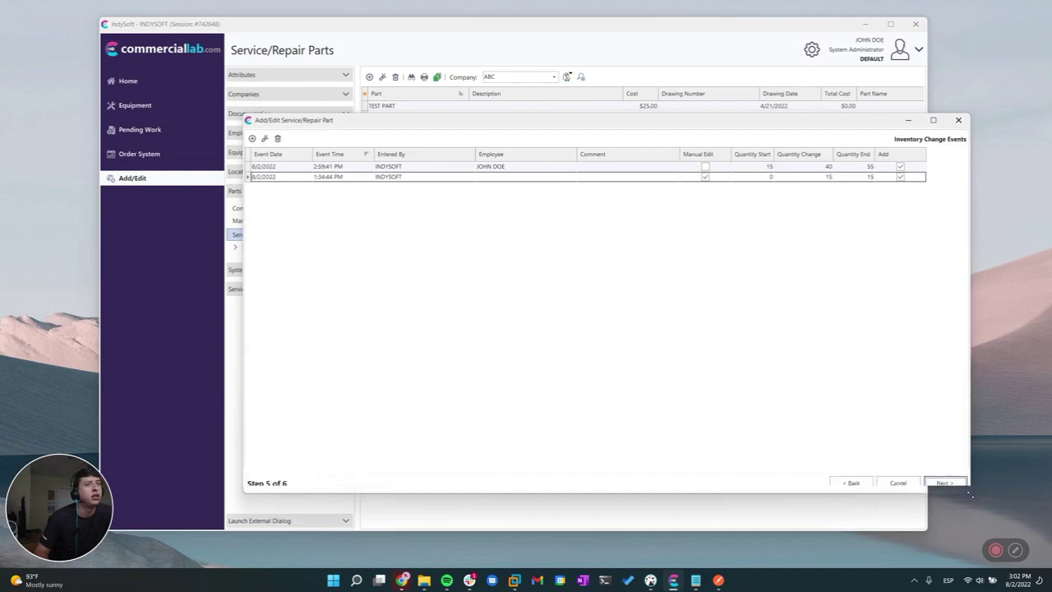
left_click(770, 170)
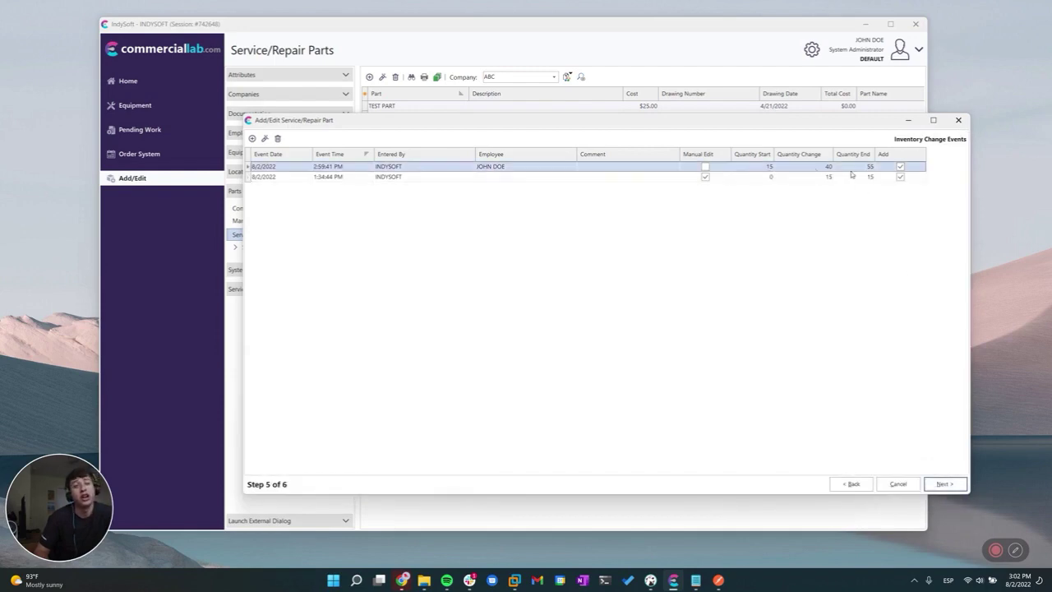
left_click(958, 120)
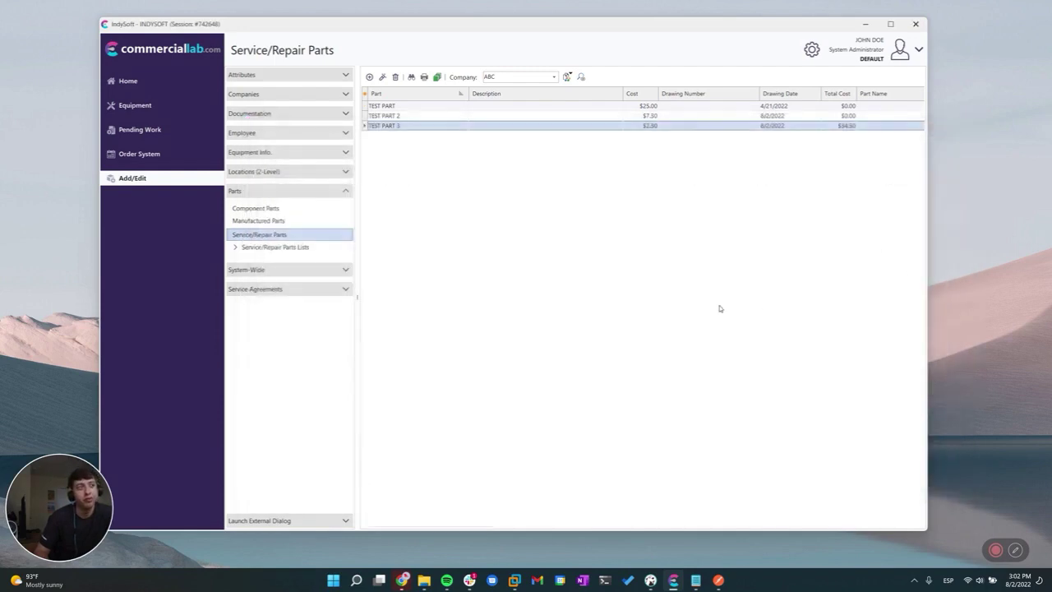
Open purchase order 101 from pending work, view the backordered/cancelled quantity adjustment for TEST PART, and close it without changes
left_click(152, 133)
double_click(504, 131)
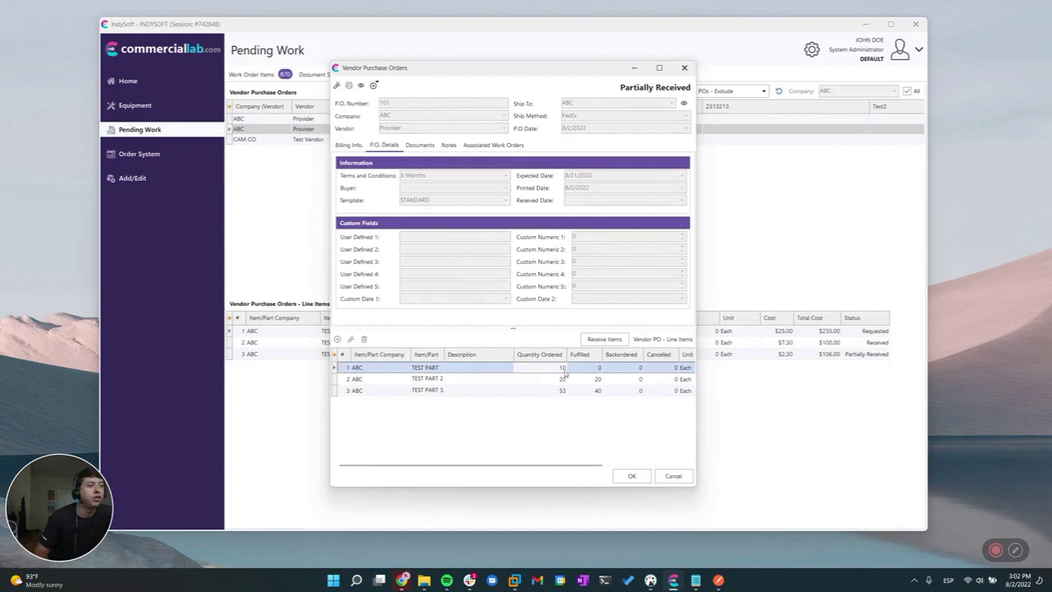
right_click(473, 370)
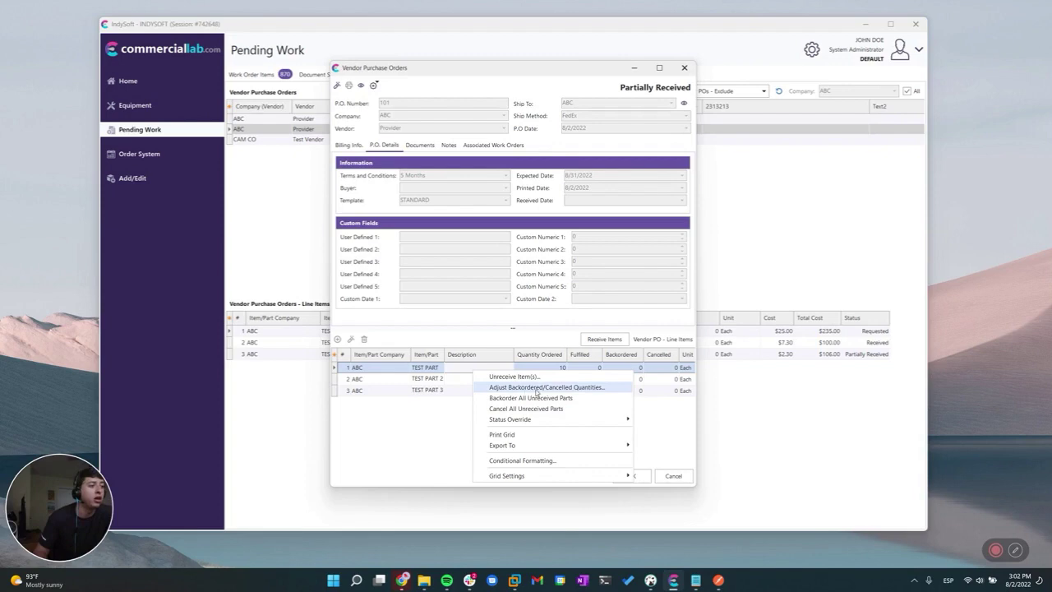
left_click(590, 388)
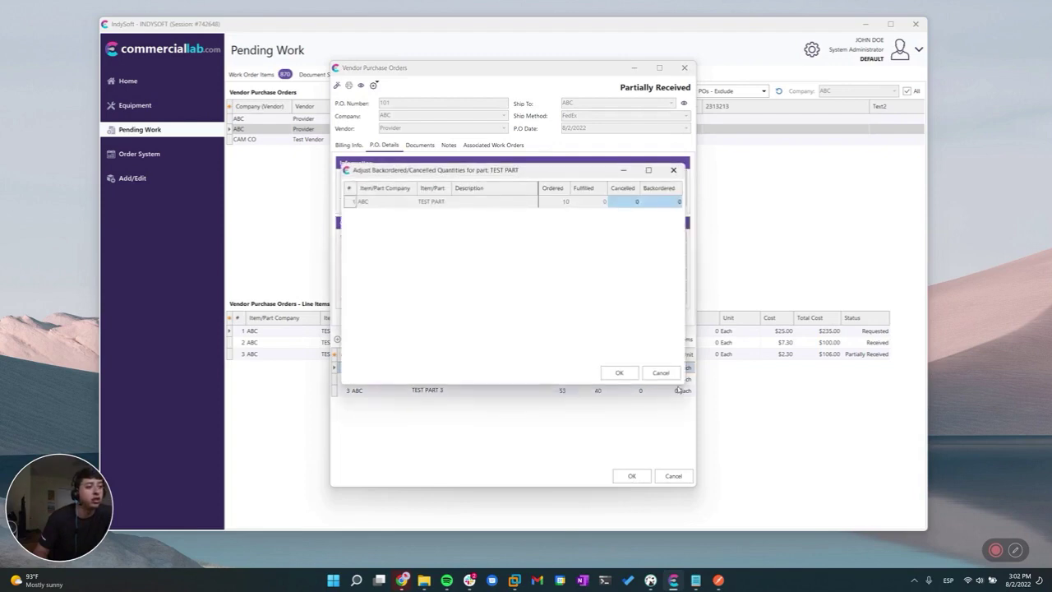
left_click(619, 372)
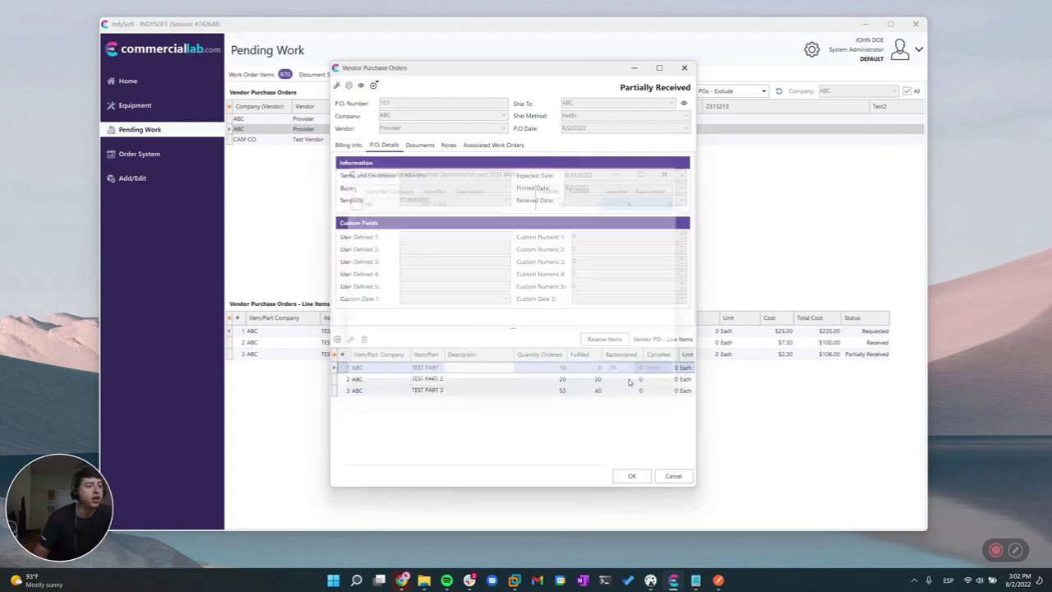
Backorder all unreceived parts on the TEST PART line item and check its status
right_click(591, 369)
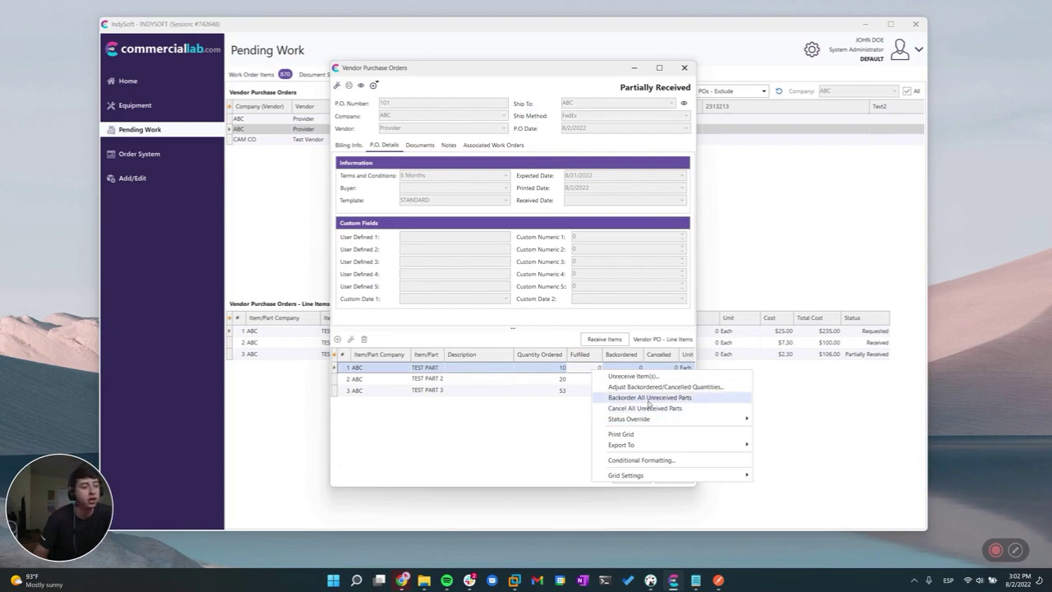
left_click(649, 399)
left_click(630, 371)
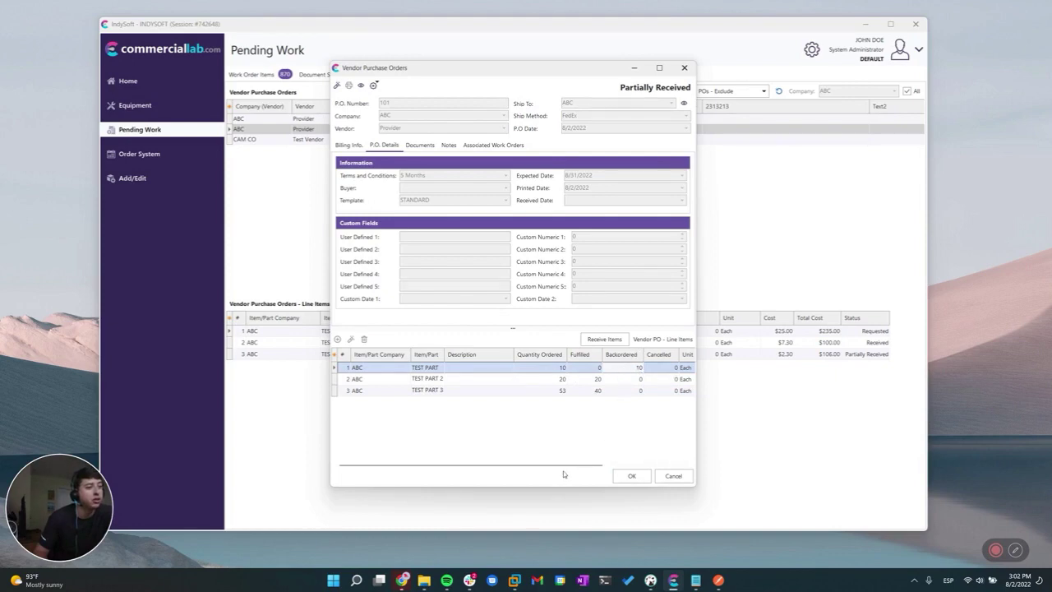
left_click_drag(562, 469, 647, 469)
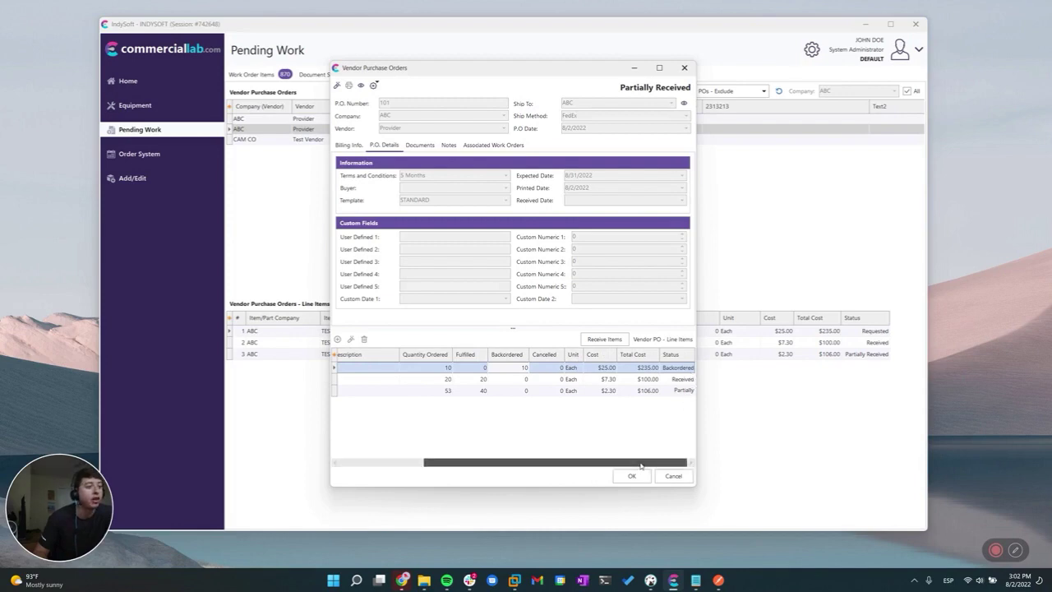
left_click_drag(644, 466, 538, 467)
Receive the remaining 13 units of TEST PART 3 and confirm the receipt
left_click(555, 393)
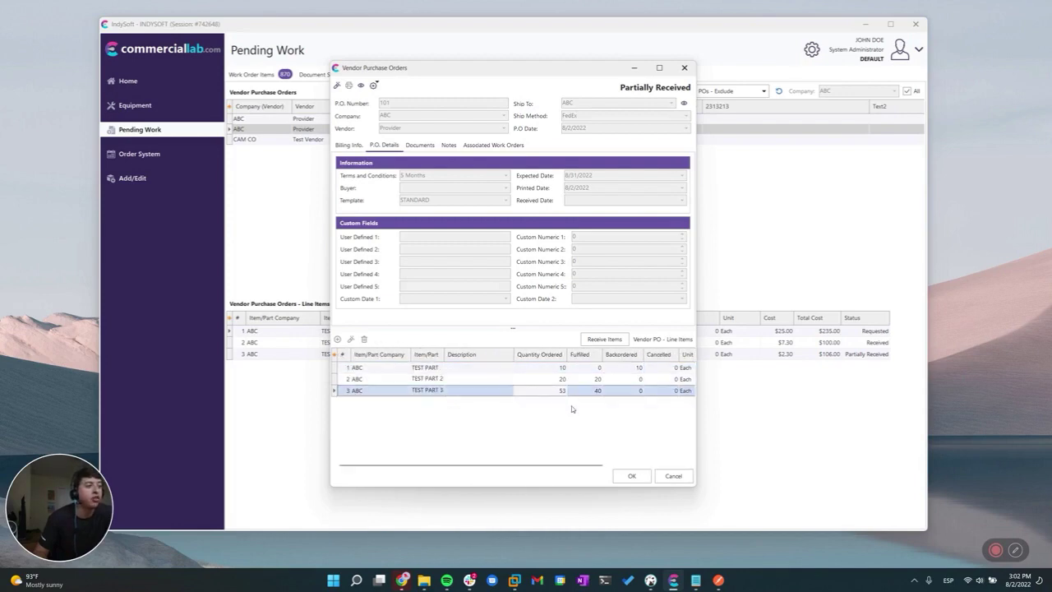
left_click(604, 338)
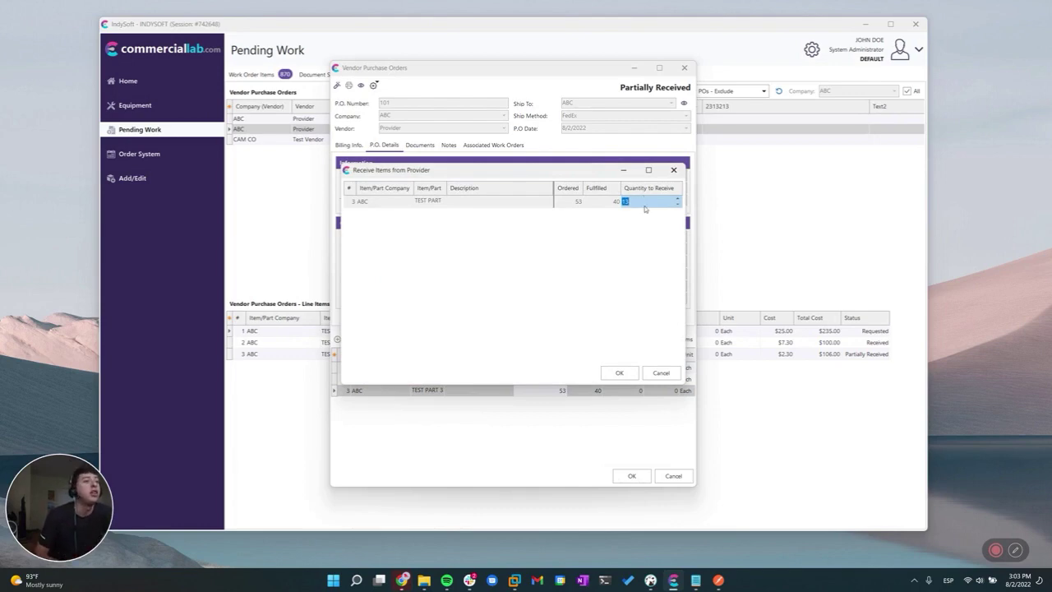
left_click(642, 203)
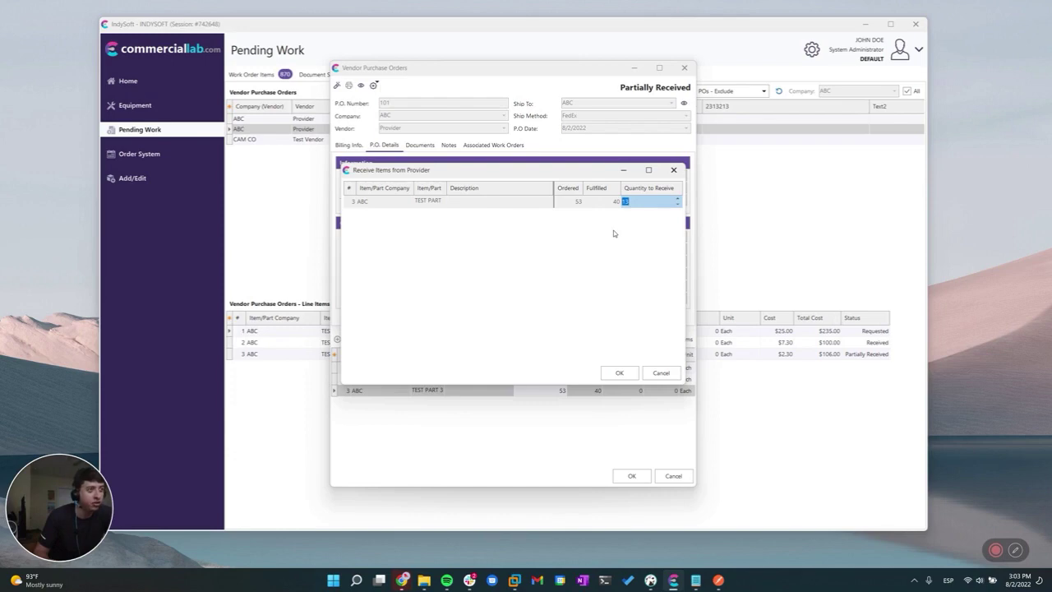
left_click(610, 203)
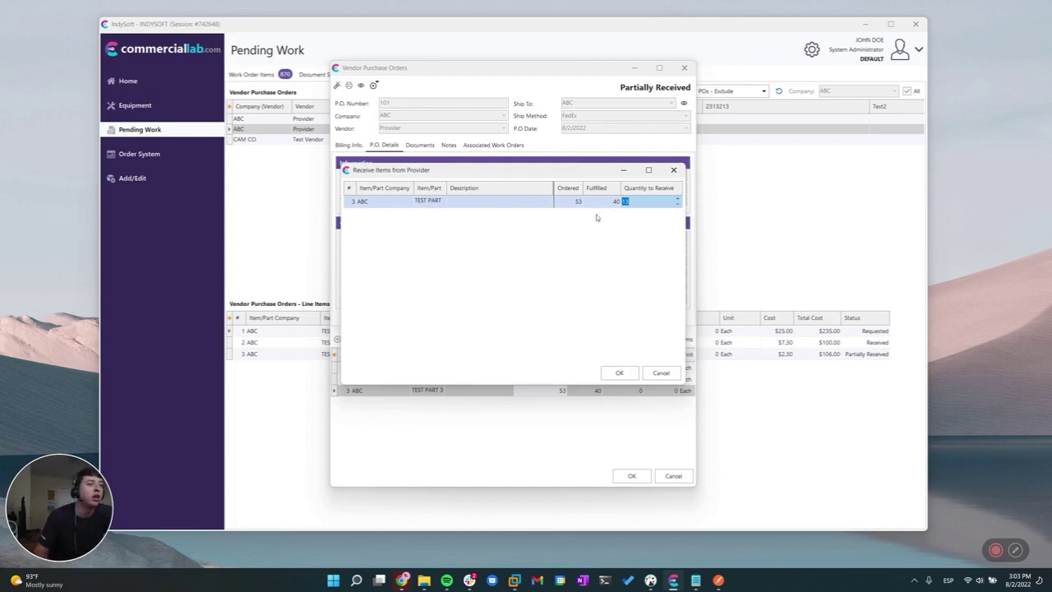
left_click(620, 373)
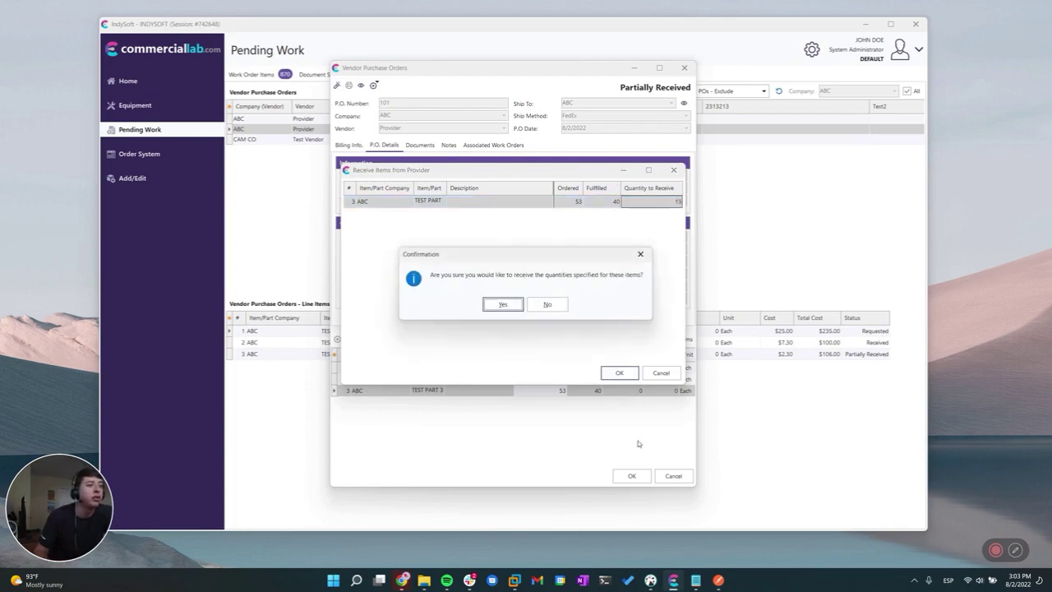
left_click(500, 305)
Check the fulfilled quantities and statuses of the line items, then save and close purchase order 101
left_click(575, 369)
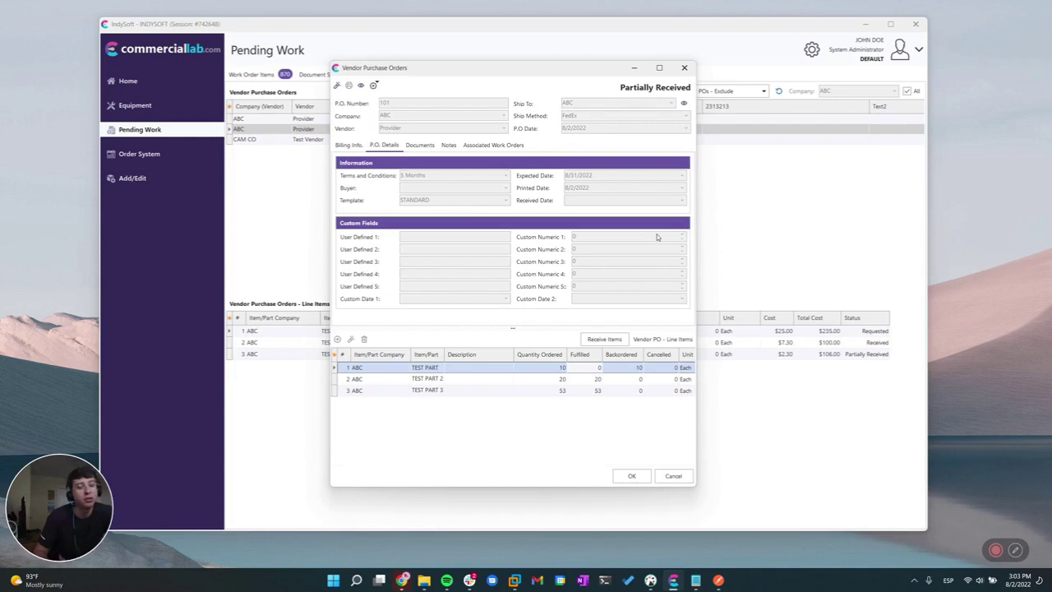
left_click_drag(535, 466, 624, 466)
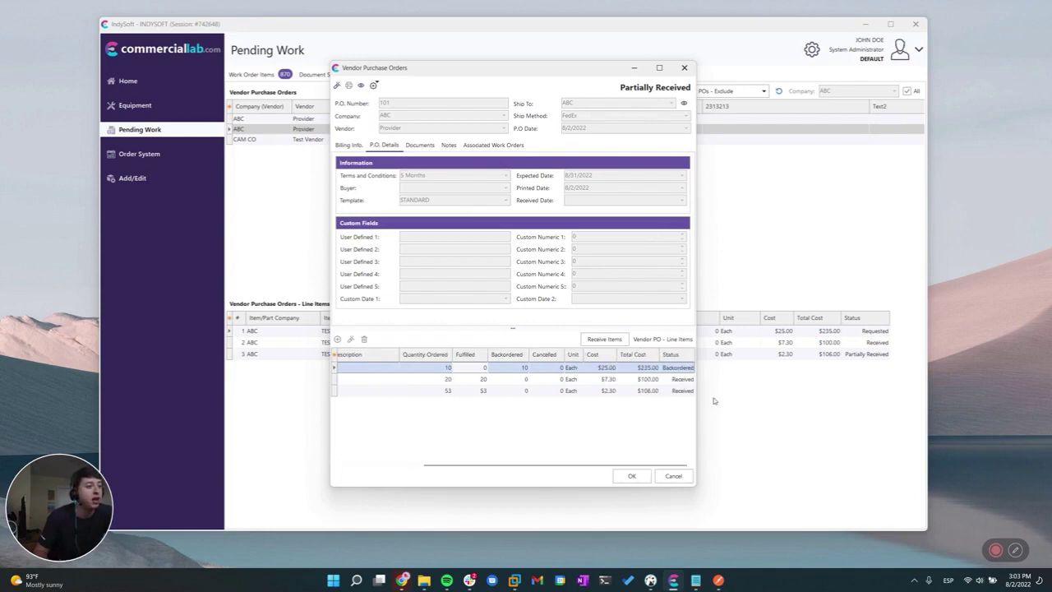
left_click(682, 391)
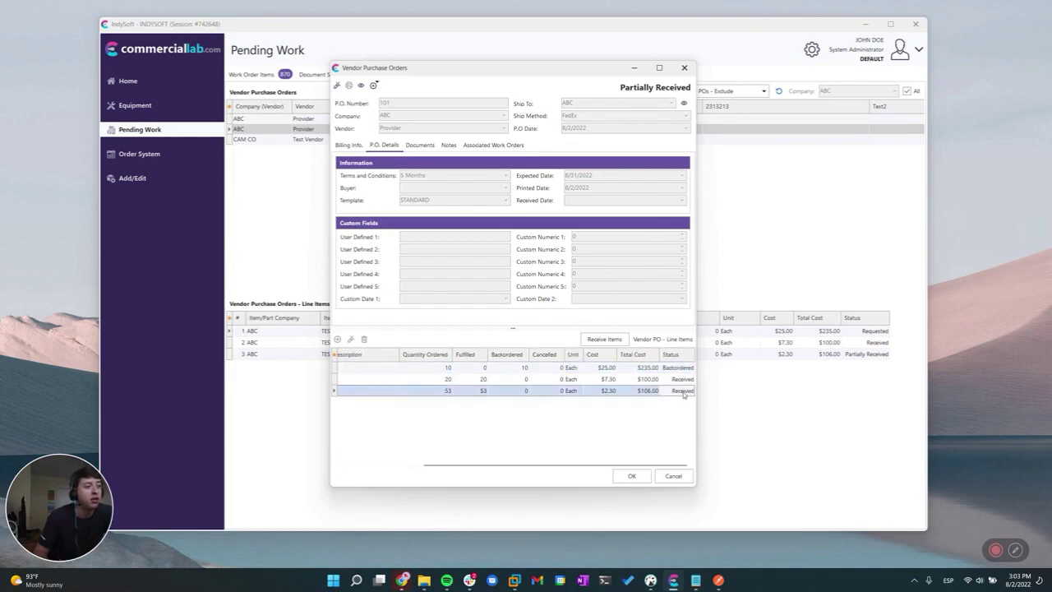
left_click(633, 479)
left_click(633, 477)
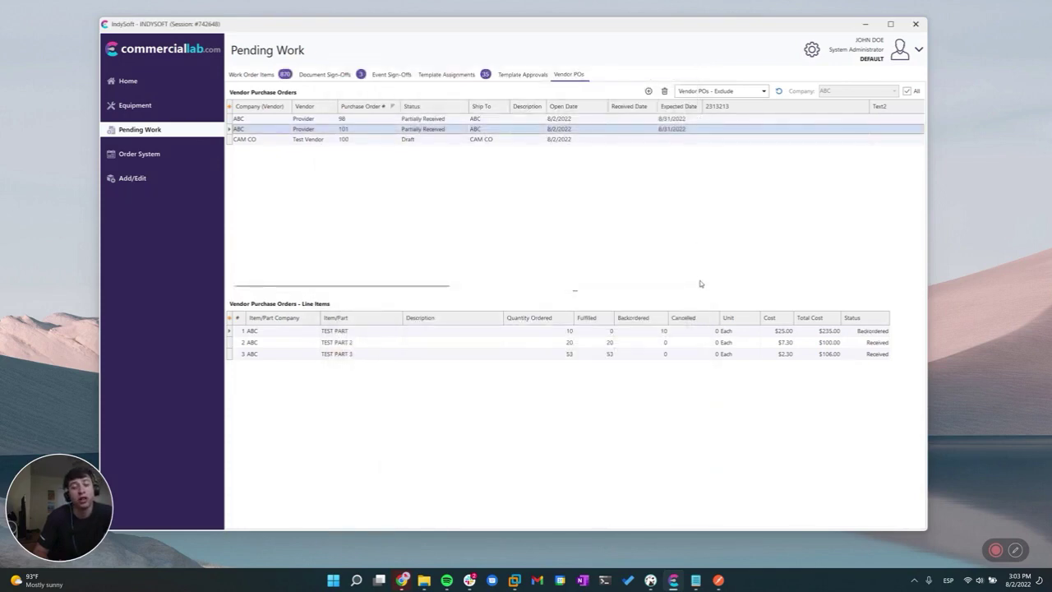
Open TEST PART 3 in the service/repair parts and go to its inventory change events
left_click(165, 179)
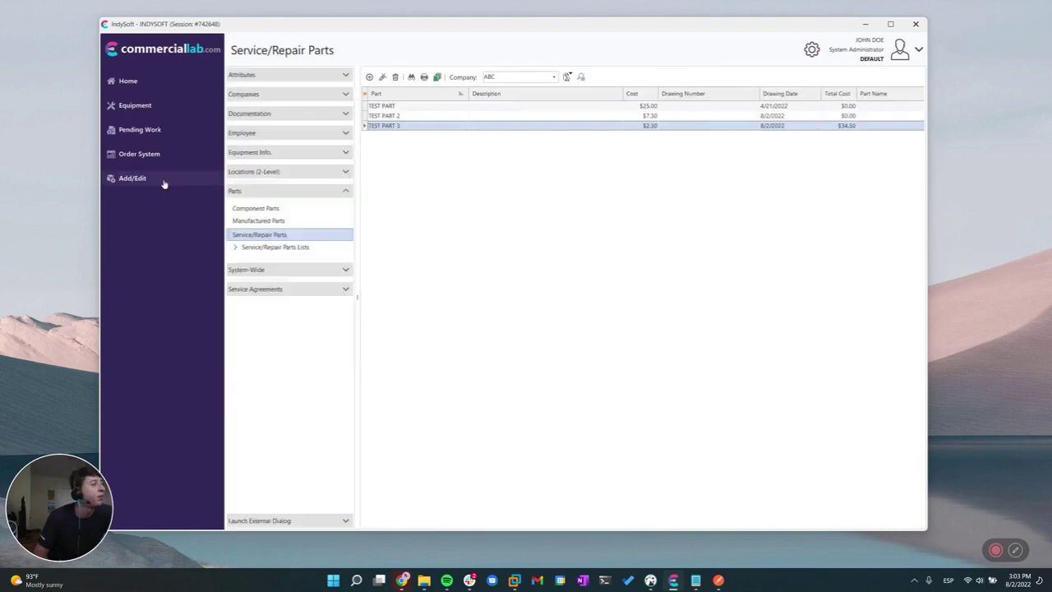
double_click(410, 126)
left_click(461, 323)
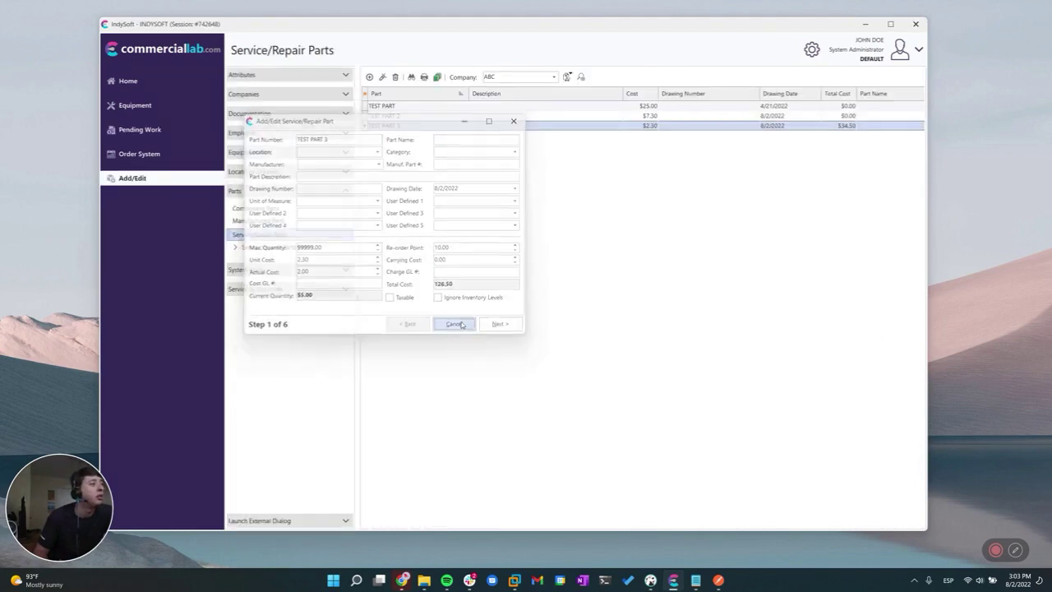
double_click(473, 128)
left_click(501, 326)
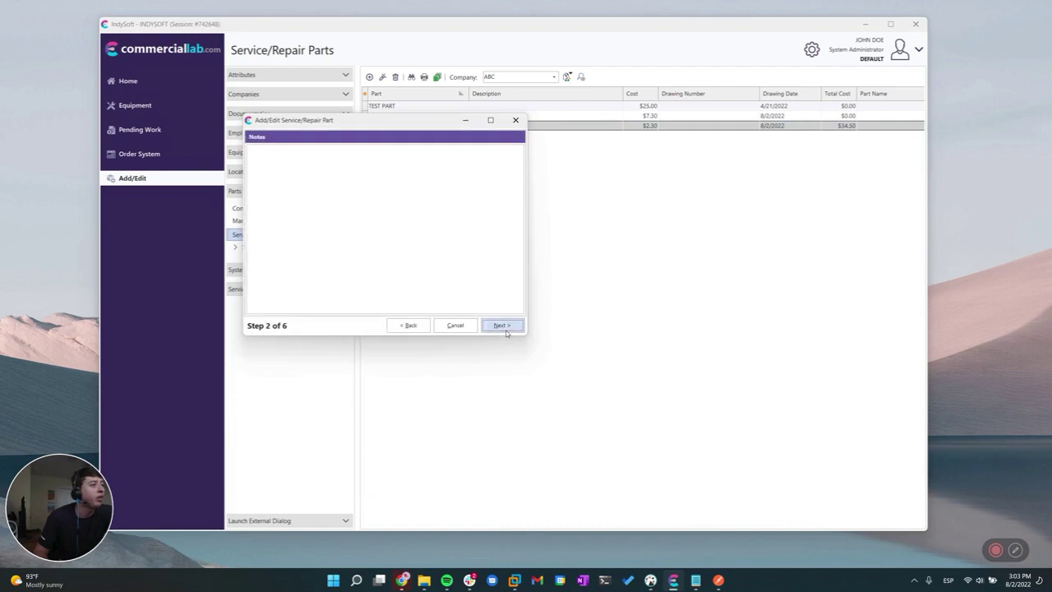
left_click(502, 326)
left_click(501, 326)
left_click(502, 325)
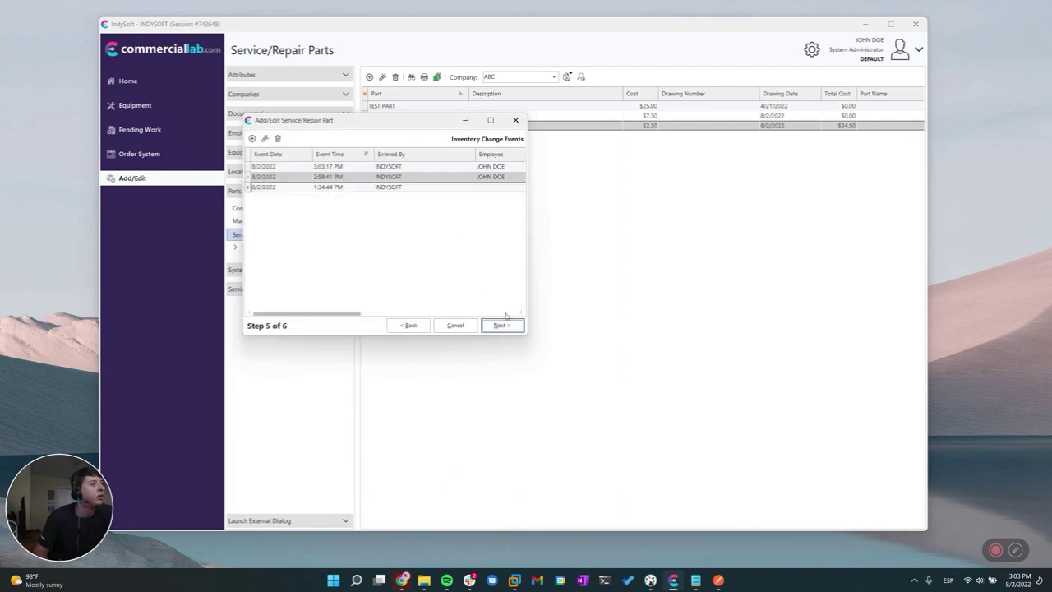
Enlarge the part window, check the latest event's start, change and end quantities, and close TEST PART 3
left_click_drag(525, 332, 975, 507)
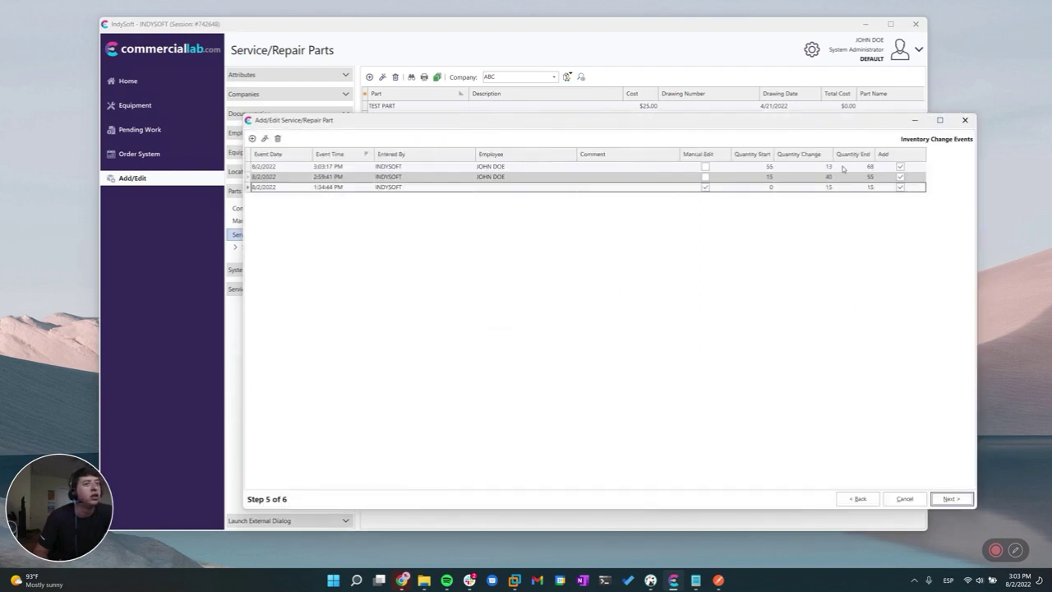
left_click(307, 168)
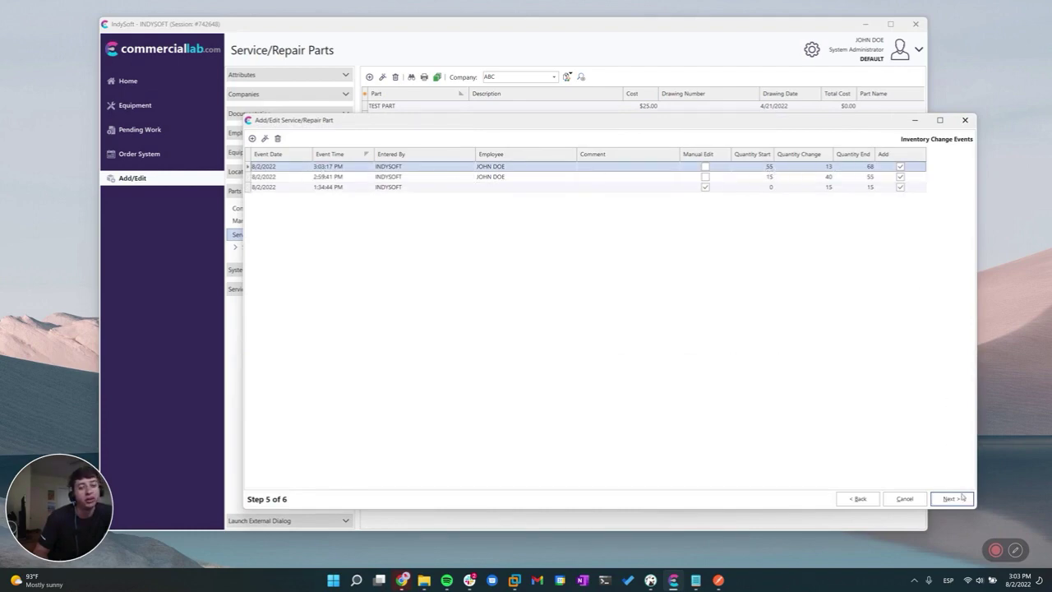
left_click(918, 500)
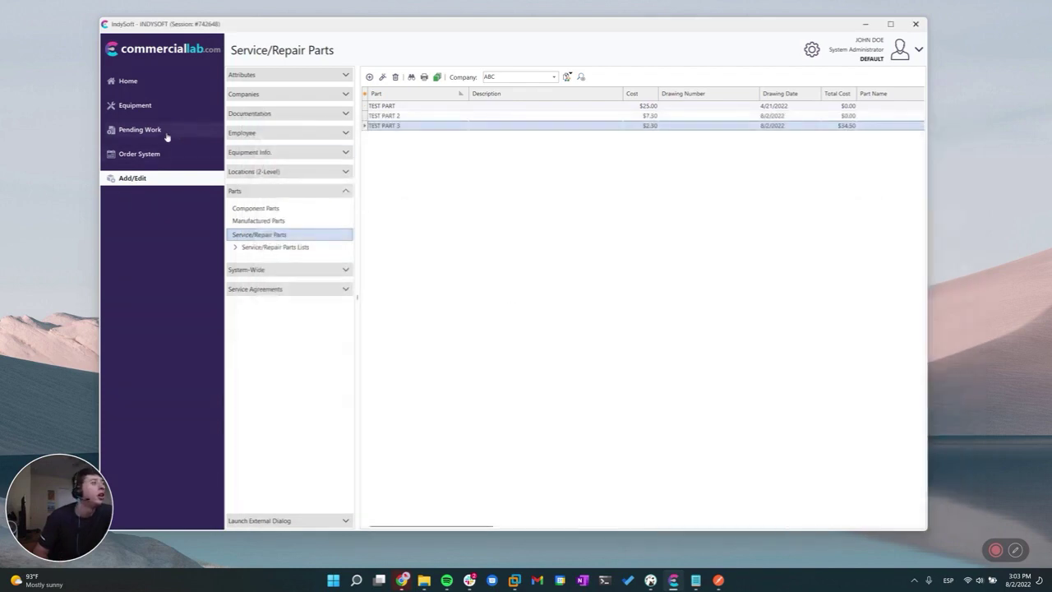
Reopen purchase order 101 from pending work and try to cancel all unreceived parts on the TEST PART line
left_click(156, 133)
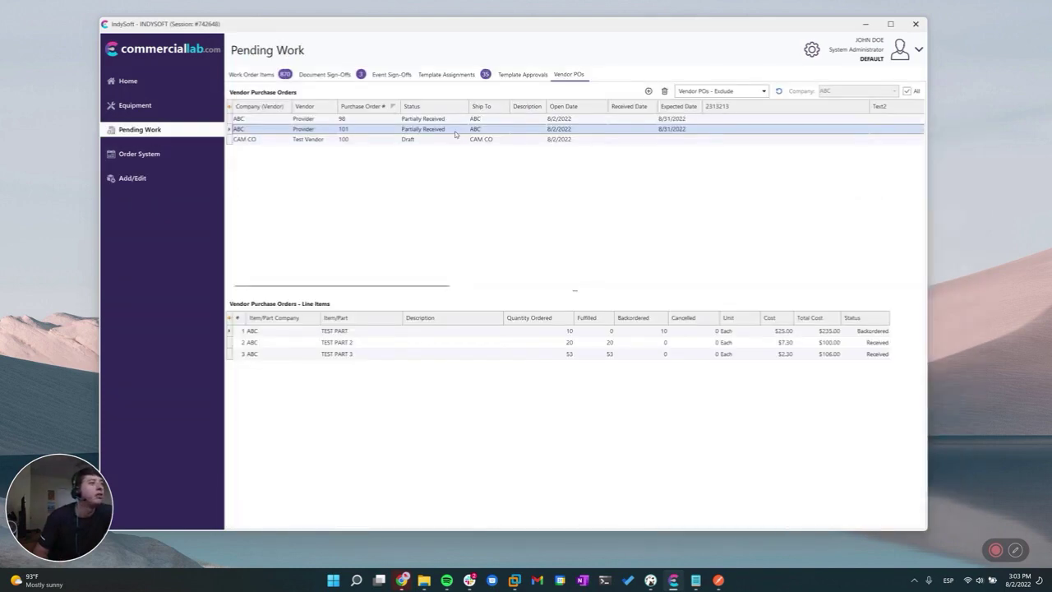
double_click(573, 226)
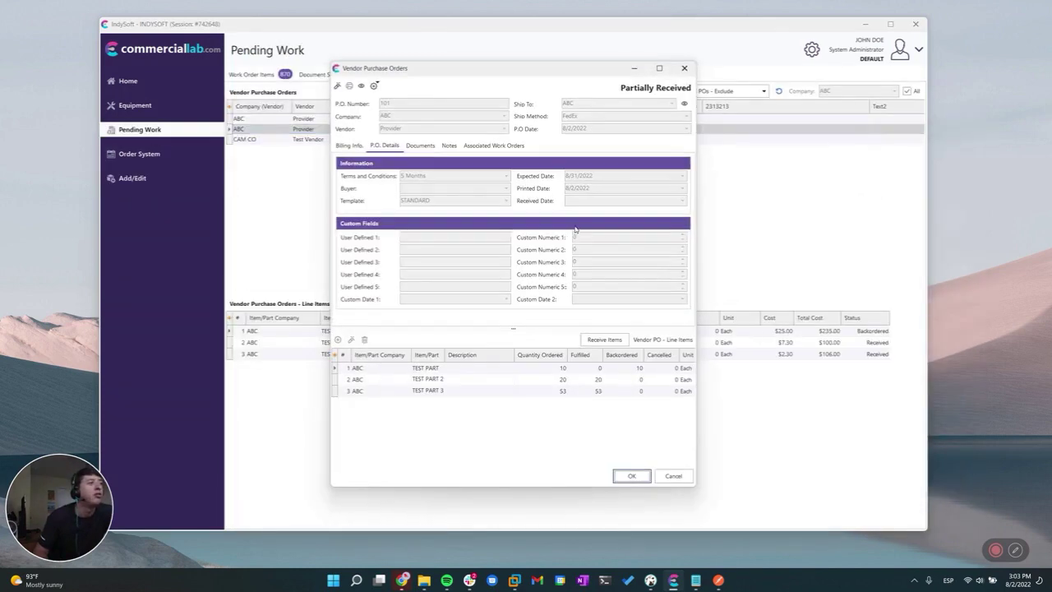
right_click(591, 375)
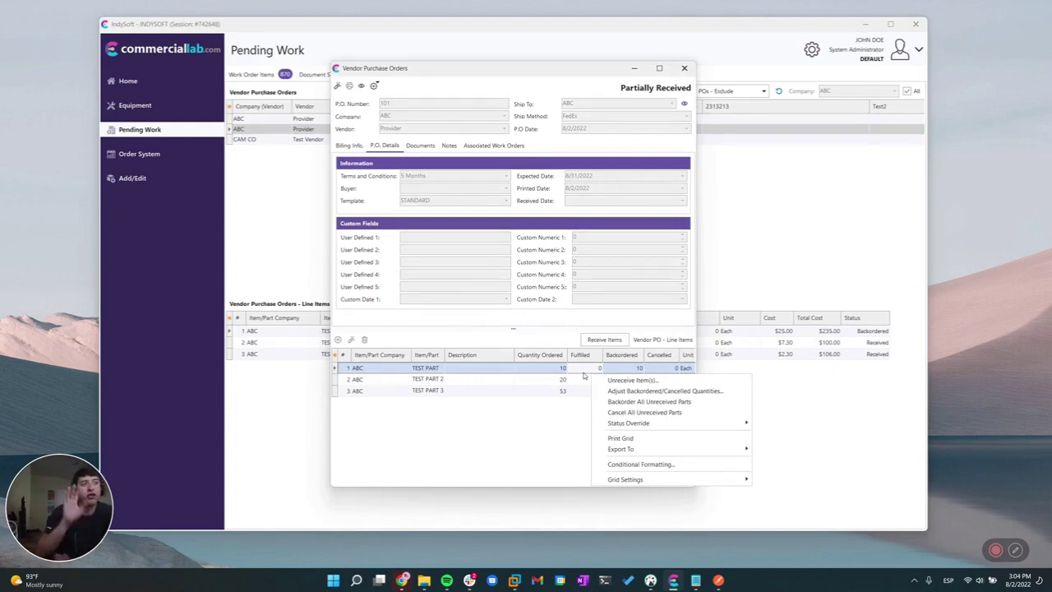
left_click(638, 413)
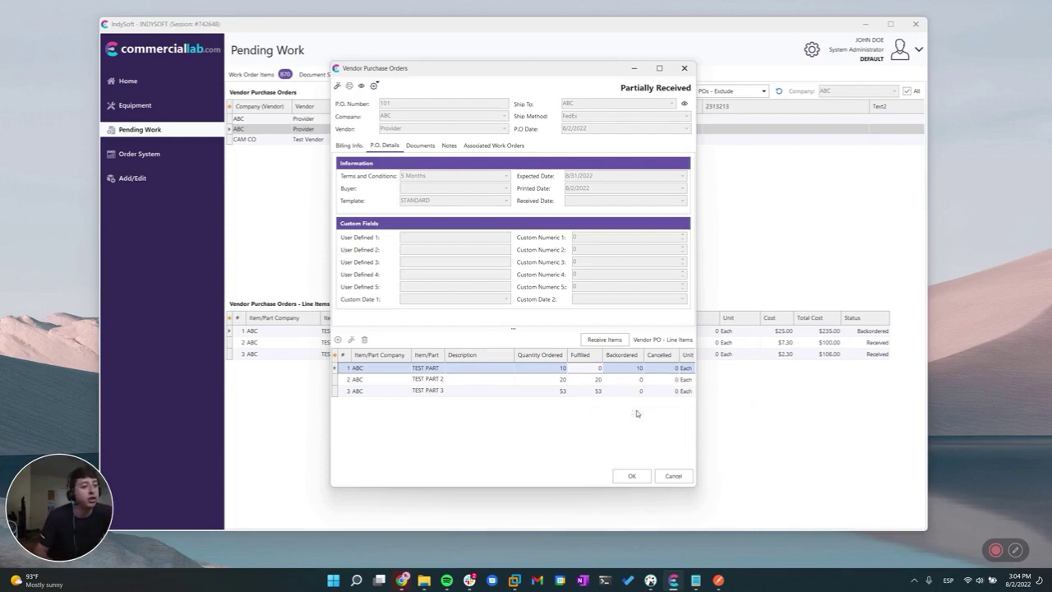
Adjust TEST PART's quantities to 0 backordered and 10 cancelled, and check the line item's status
right_click(638, 369)
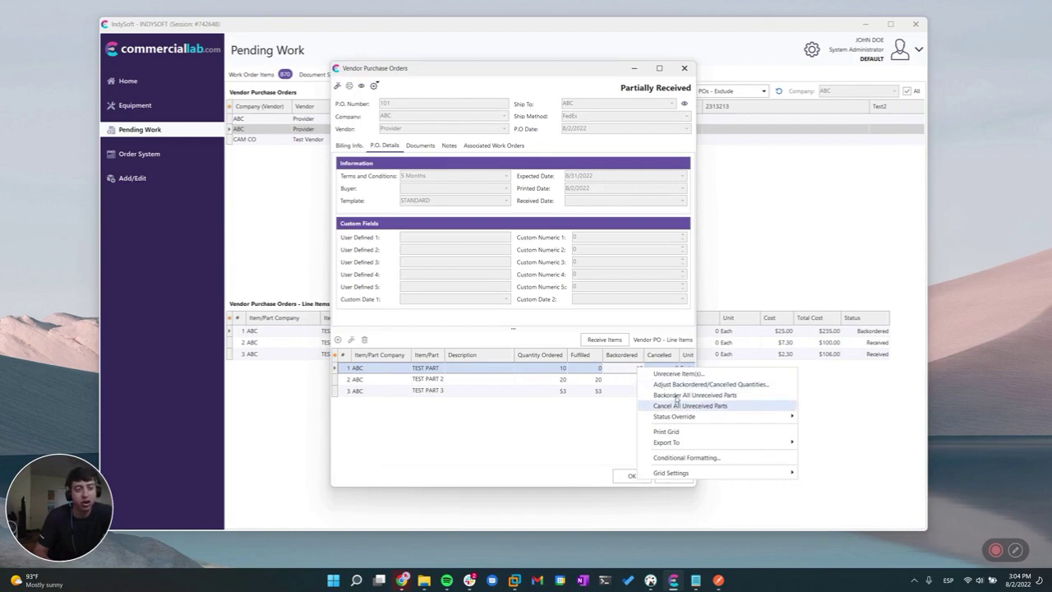
left_click(676, 386)
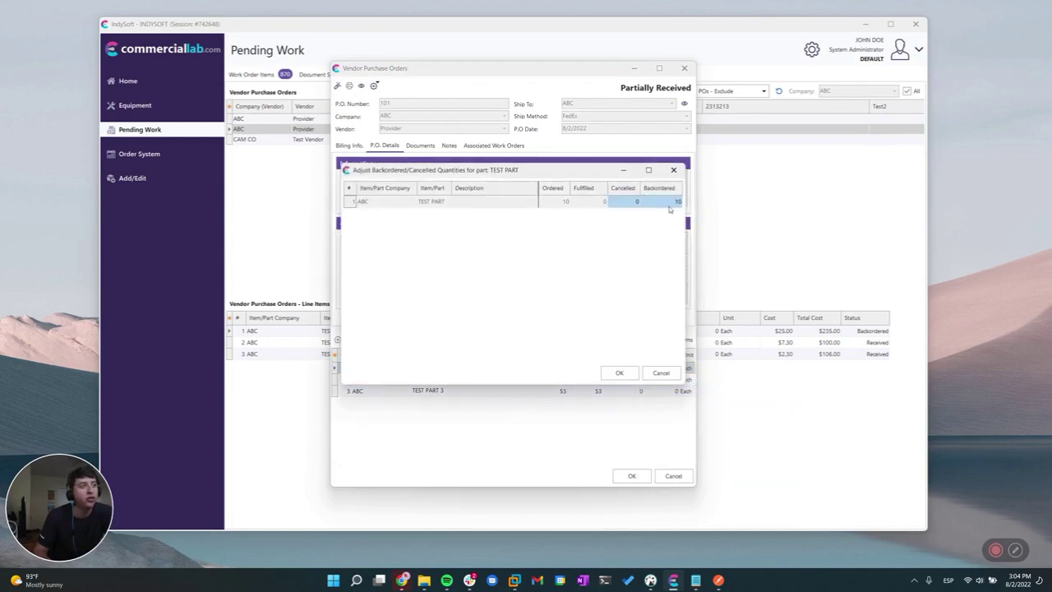
left_click(623, 201)
type("10")
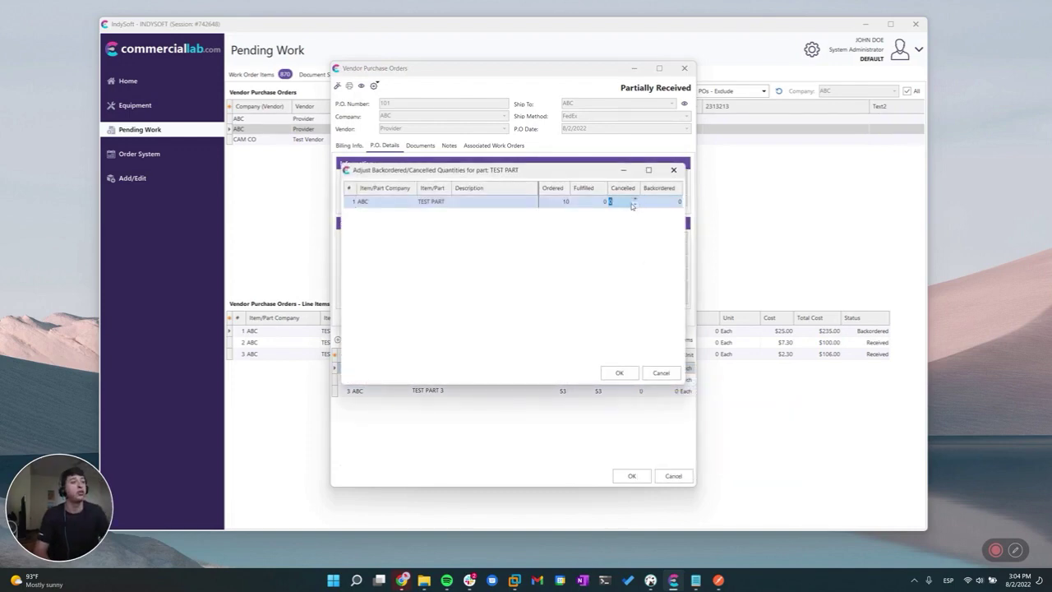
left_click(619, 372)
left_click_drag(579, 469, 664, 467)
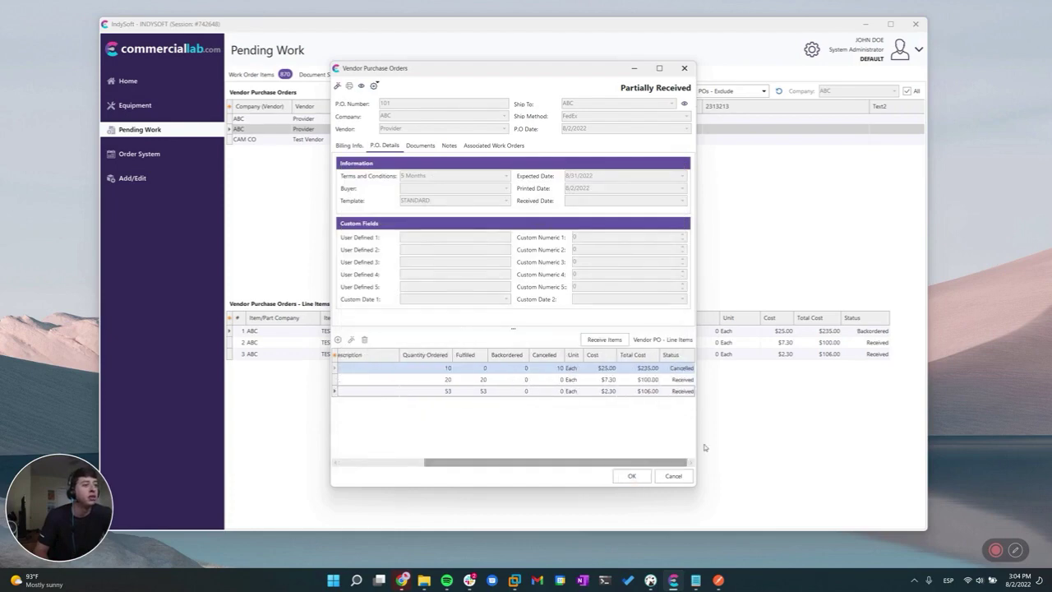
Mark purchase order 101 as Received, then save and close it
left_click(672, 393)
left_click(337, 88)
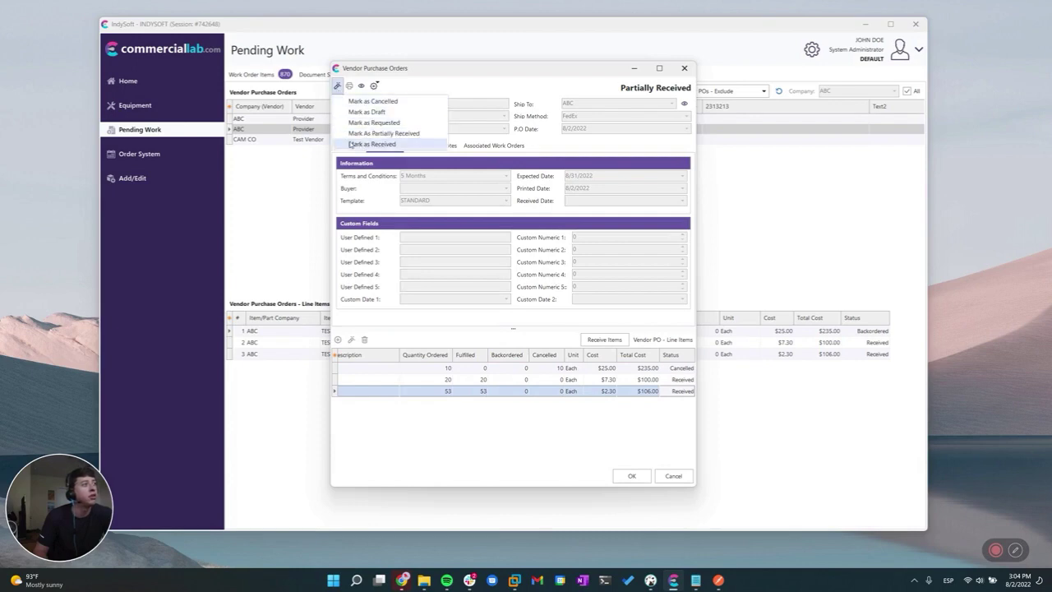
left_click(371, 144)
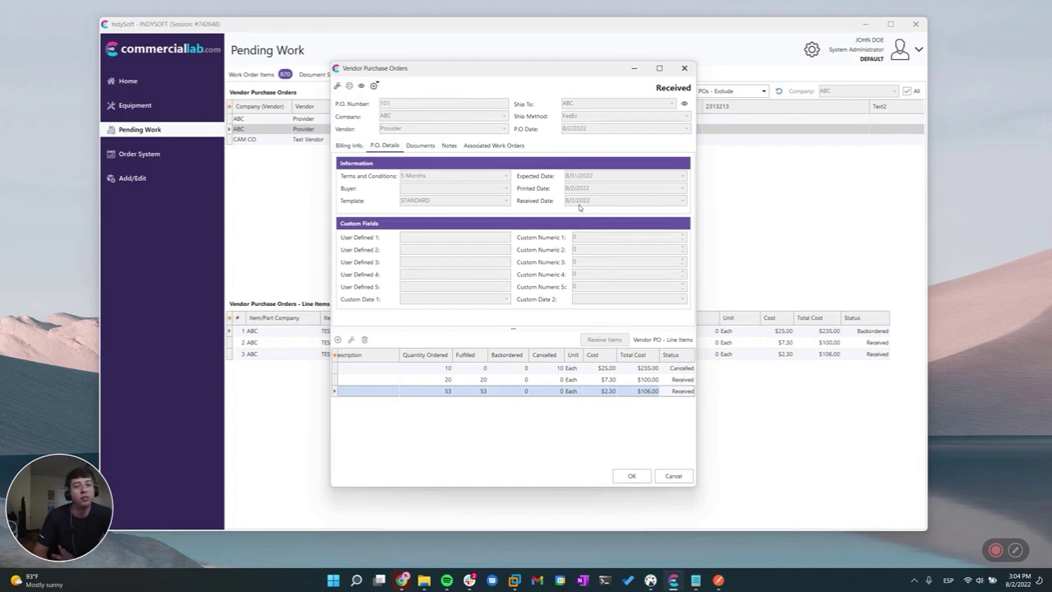
left_click(631, 476)
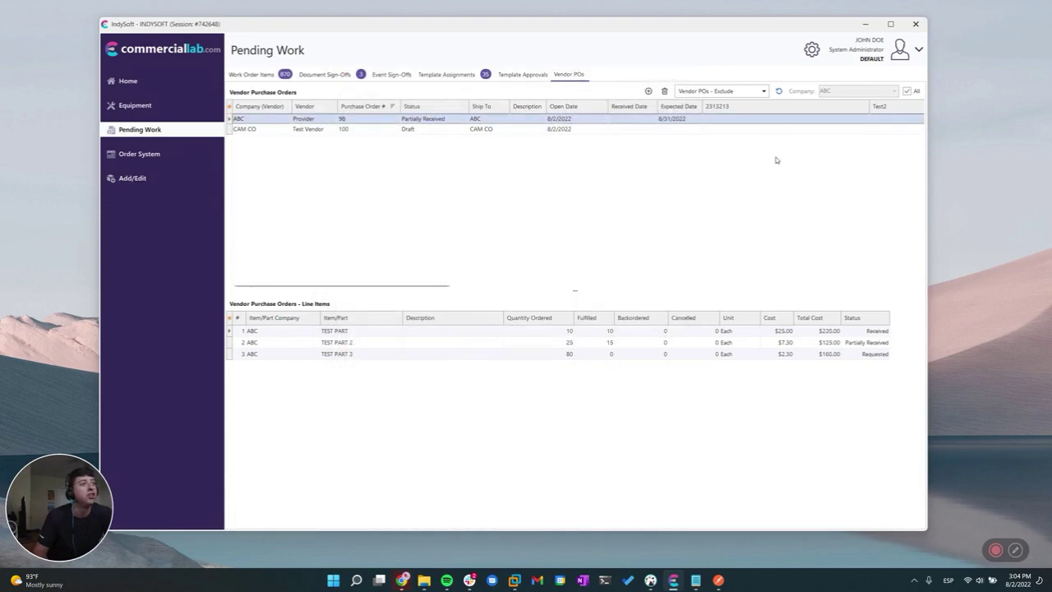
Stop excluding Received vendor purchase orders from the list and select purchase order 101
left_click(744, 92)
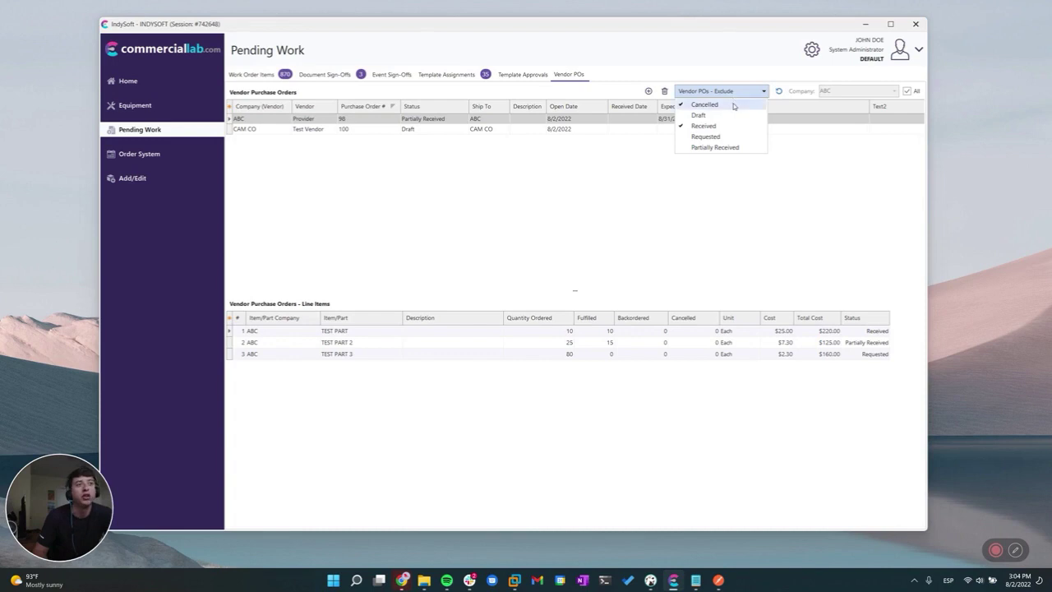
left_click(692, 127)
left_click(470, 134)
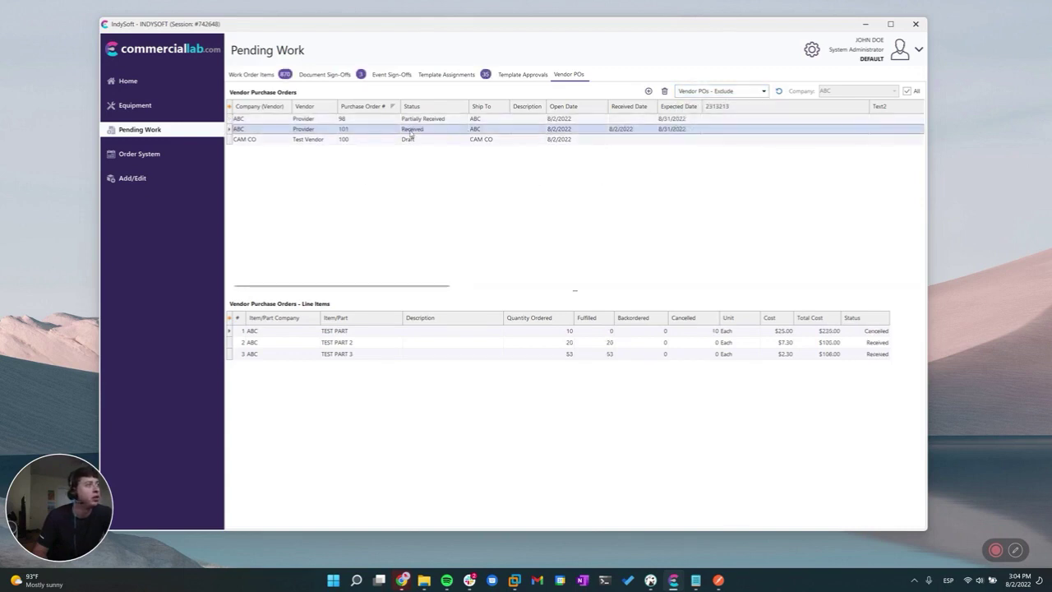
left_click(724, 94)
left_click(709, 94)
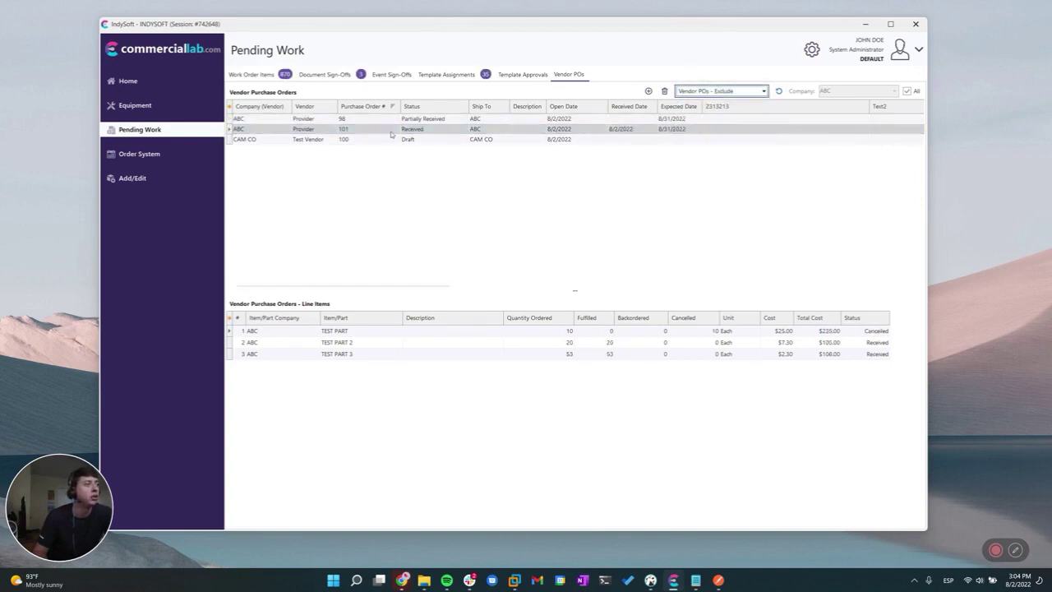
left_click(471, 213)
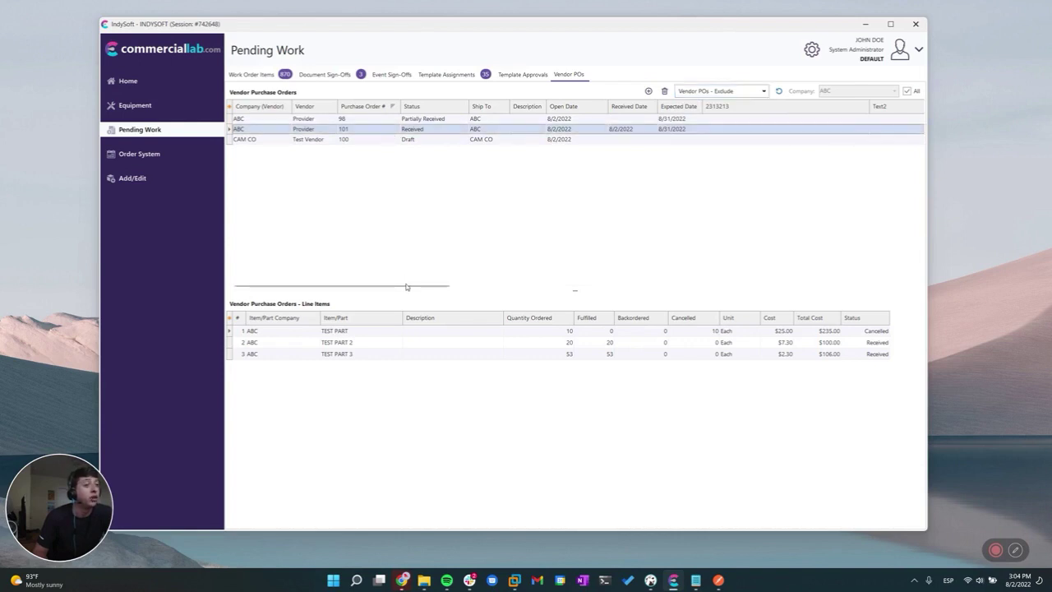